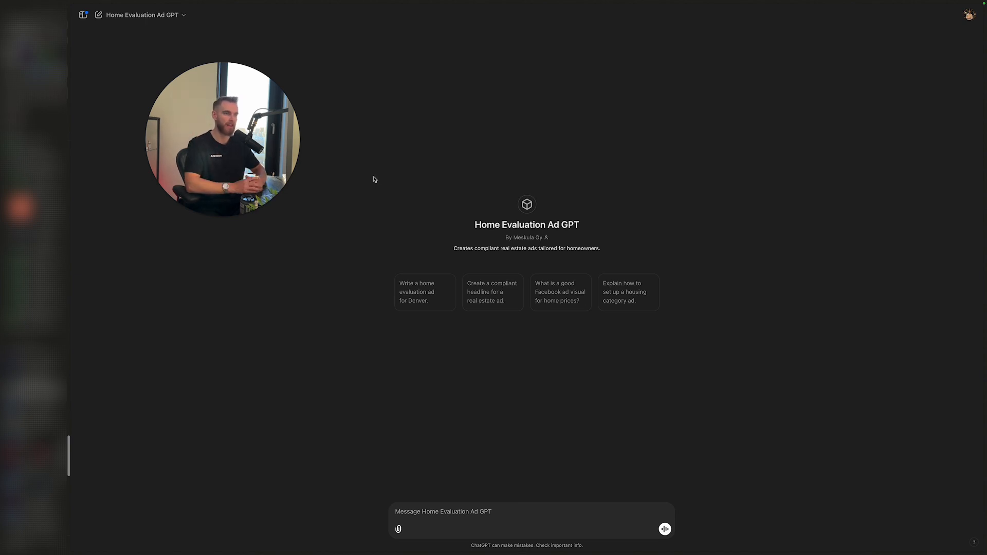
# Draft the prompt "Create me a home evaluation ad for Miami, Florida" for the Home Evaluation Ad GPT without sending it.
pyautogui.click(430, 345)
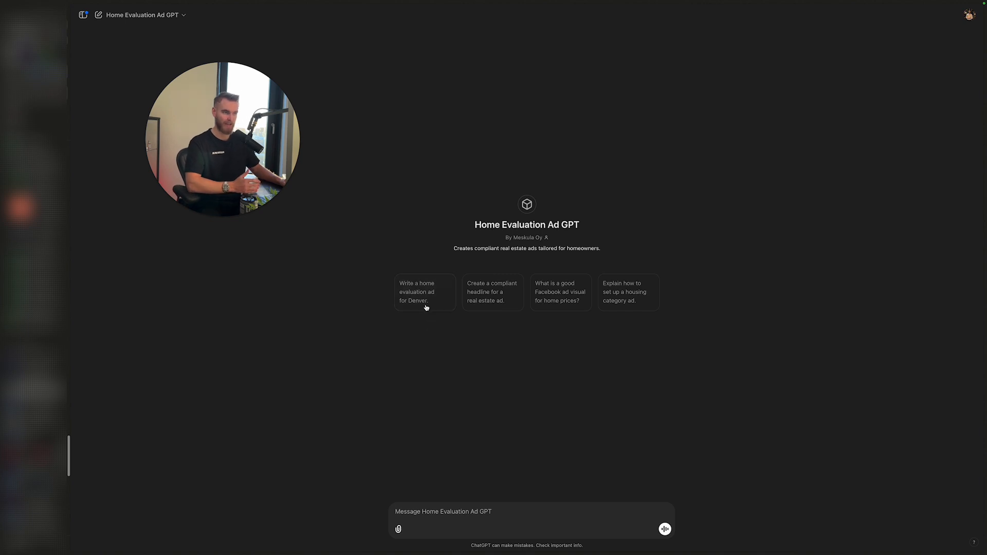
pyautogui.click(444, 507)
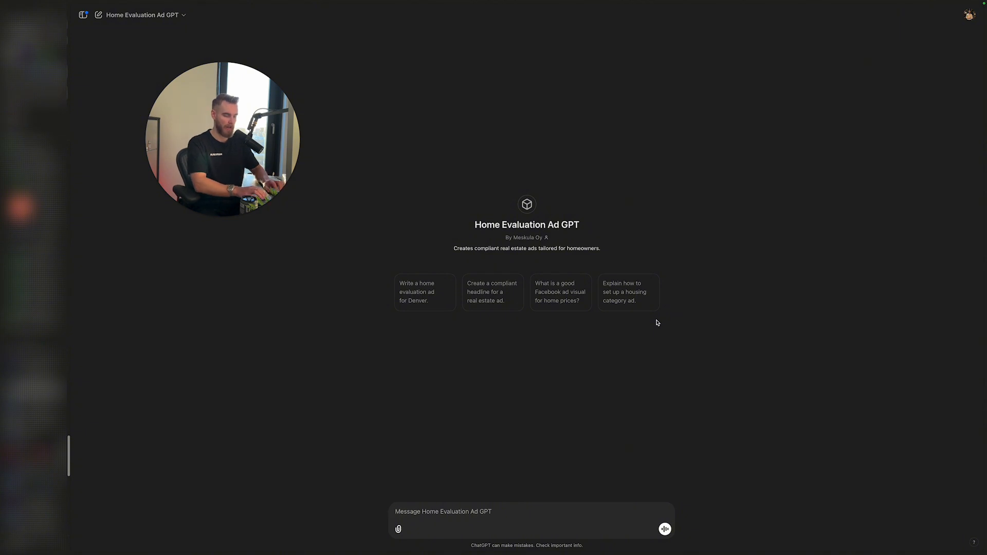
pyautogui.write('Write me')
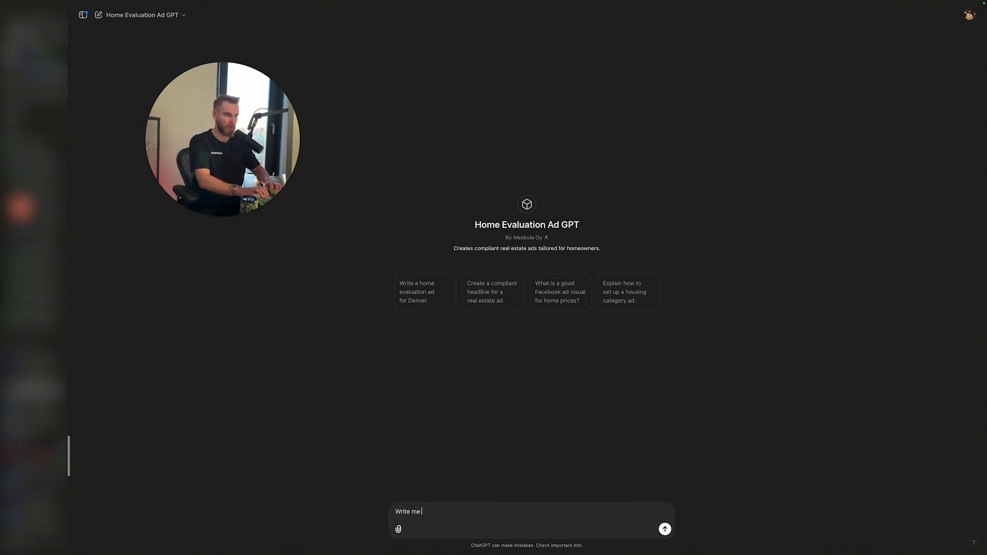
pyautogui.hotkey('ctrl', 'a')
pyautogui.write('Create')
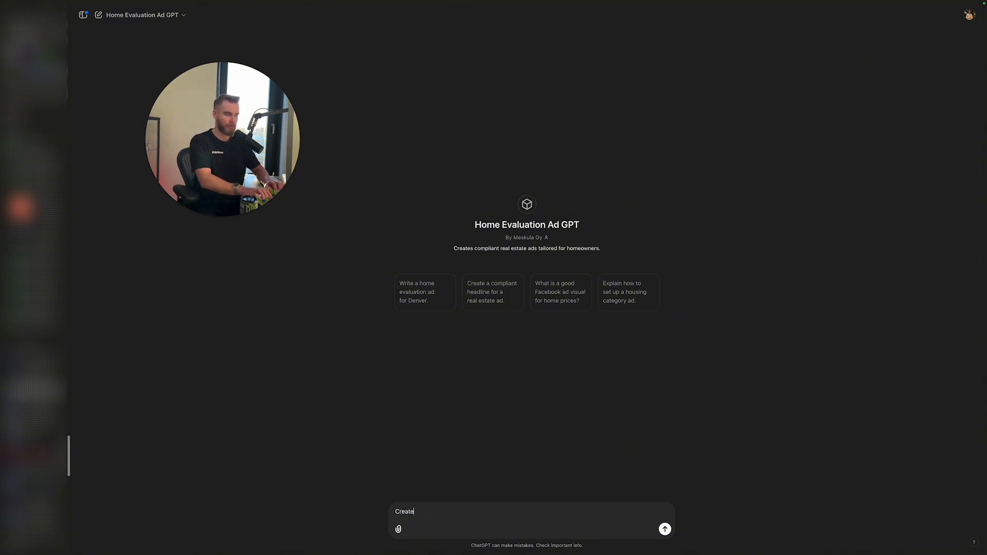
pyautogui.write(' me a h')
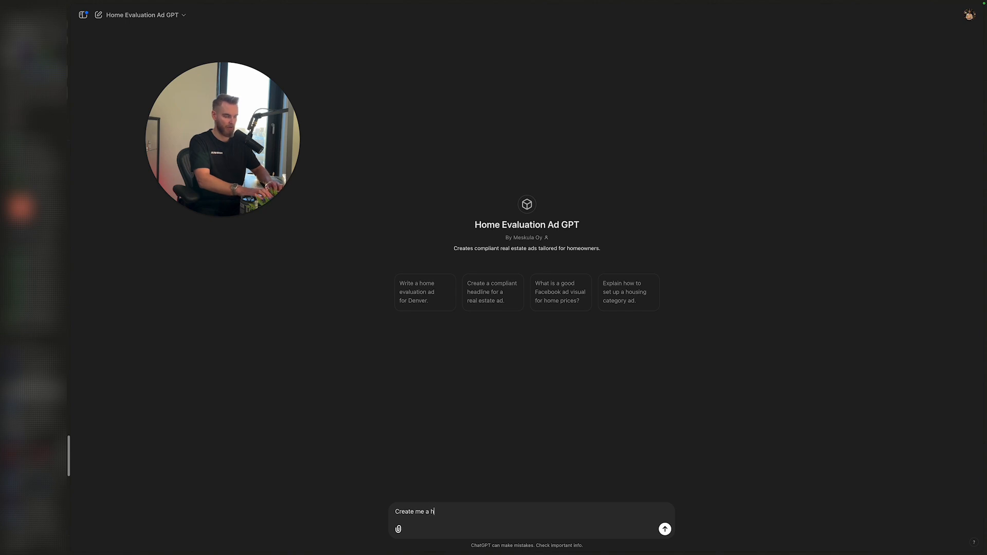
pyautogui.write('ome evaluation ad f')
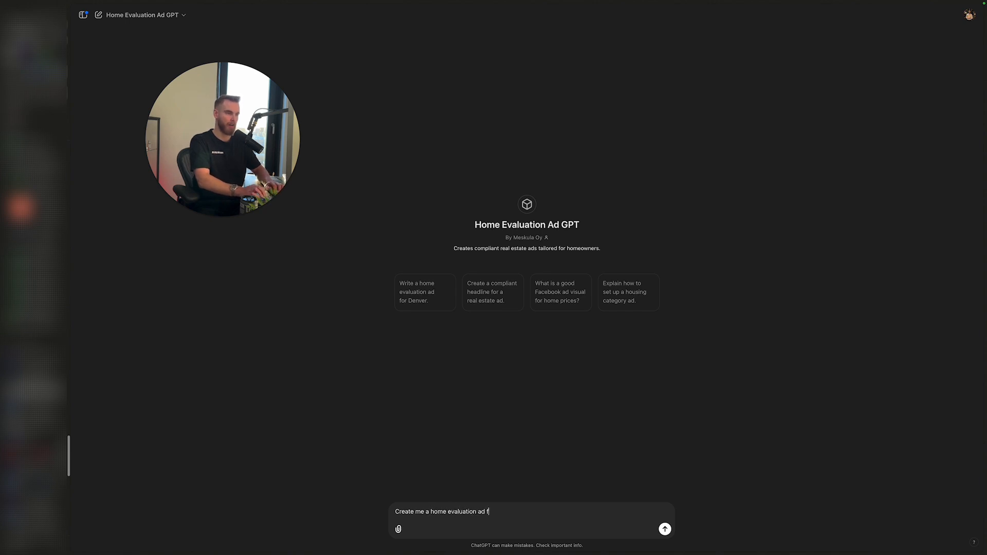
pyautogui.write('or Mia')
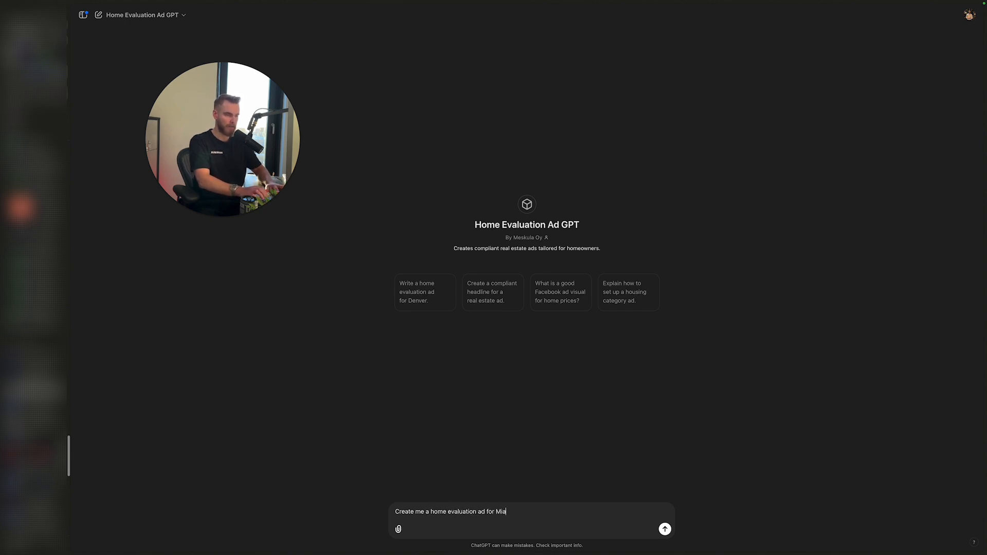
pyautogui.write('mi FFlorida')
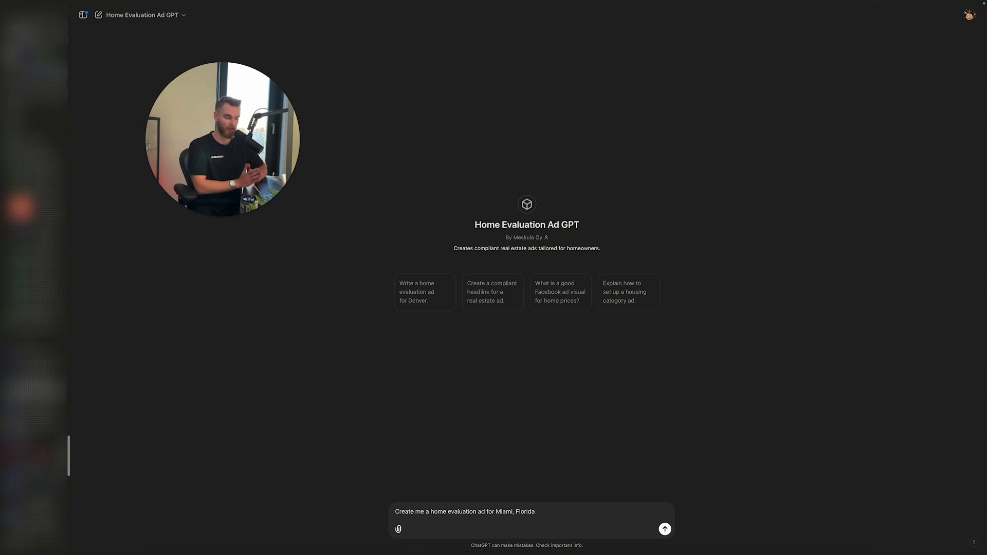
# Open the go.meskula.com testimonials page in a split view beside the chat.
pyautogui.hotkey('ctrl', 'shift', '=')
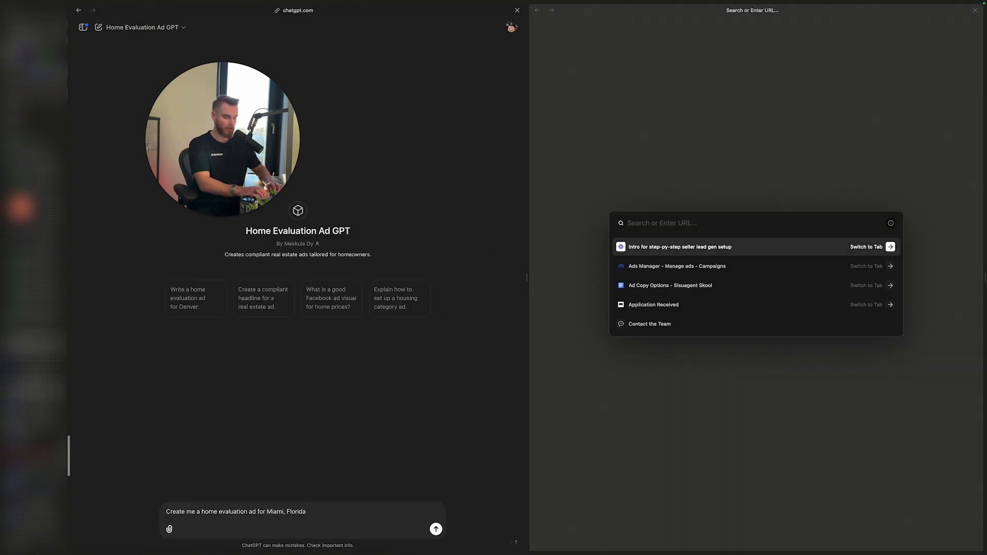
pyautogui.write('go.meskul')
pyautogui.press('Return')
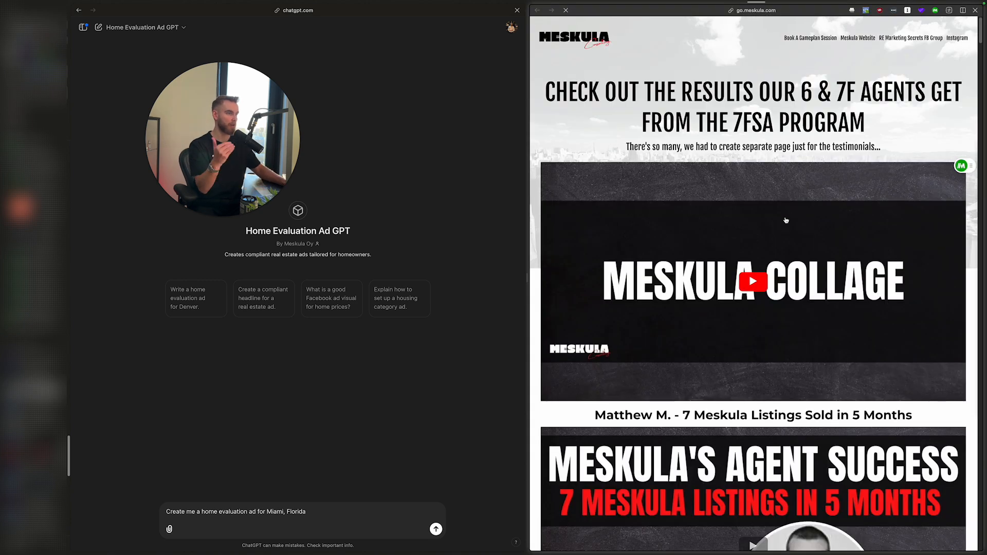
# Look through the agent success stories and Google reviews on the testimonials page, and close the split view.
pyautogui.scroll(-15, 792, 216)
pyautogui.scroll(-15, 785, 219)
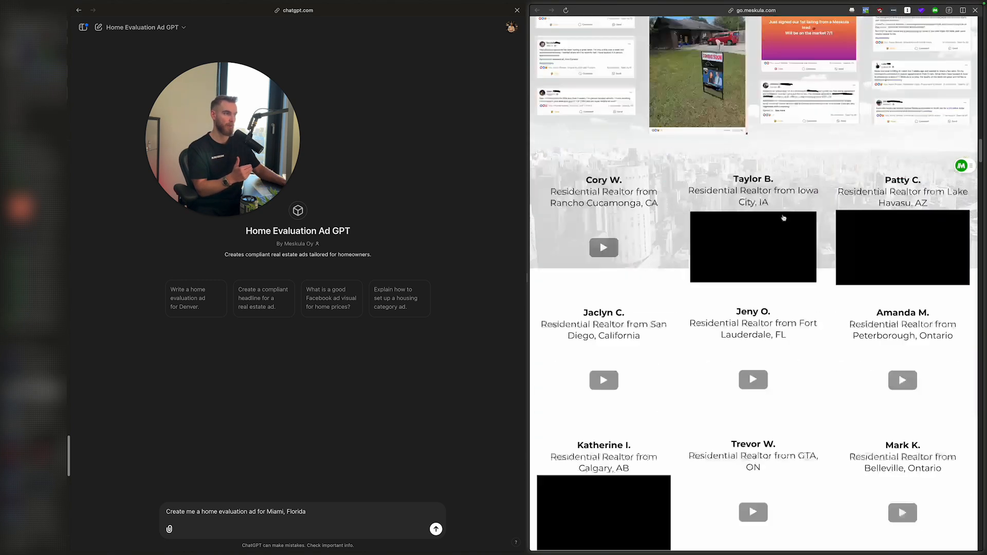
pyautogui.scroll(-15, 778, 212)
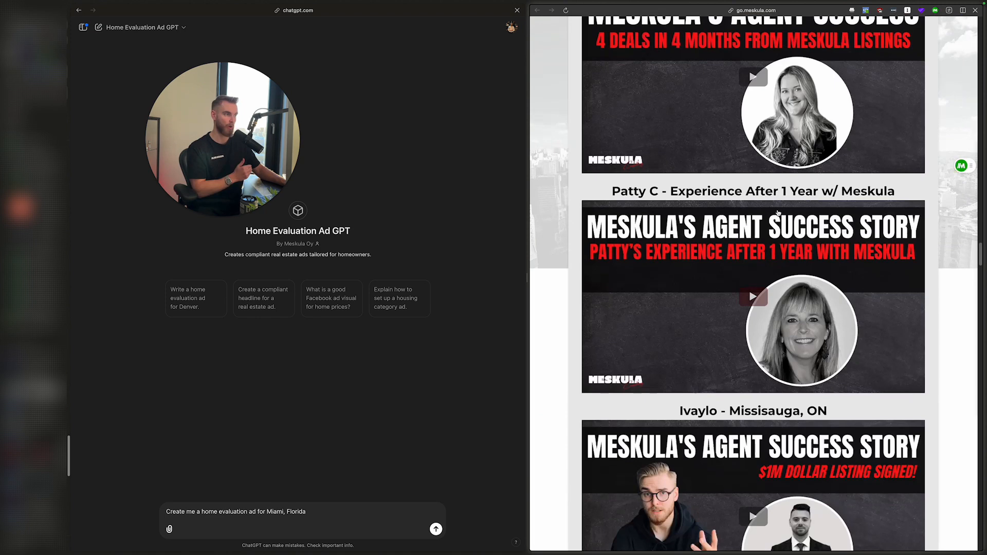
pyautogui.scroll(-5, 777, 212)
pyautogui.scroll(-15, 777, 212)
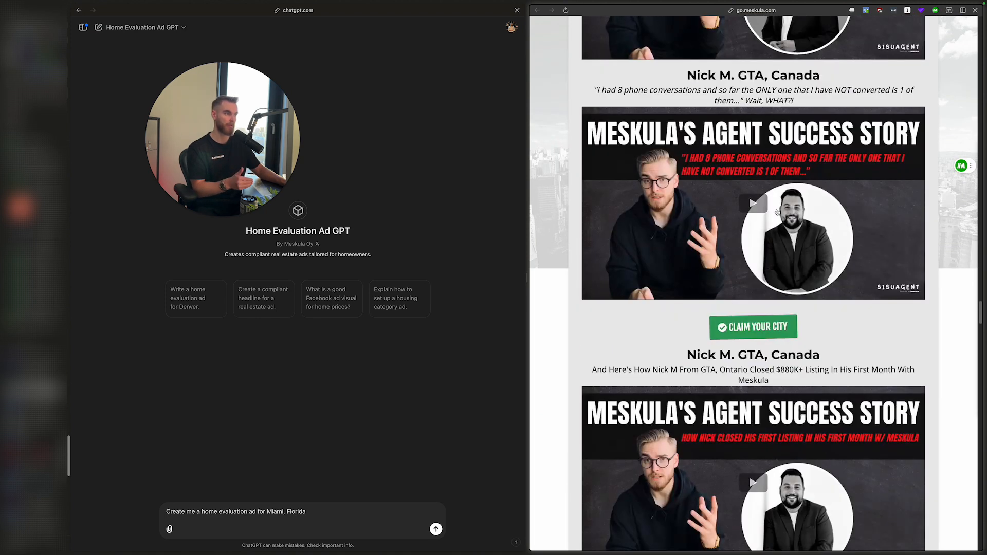
pyautogui.scroll(-15, 777, 212)
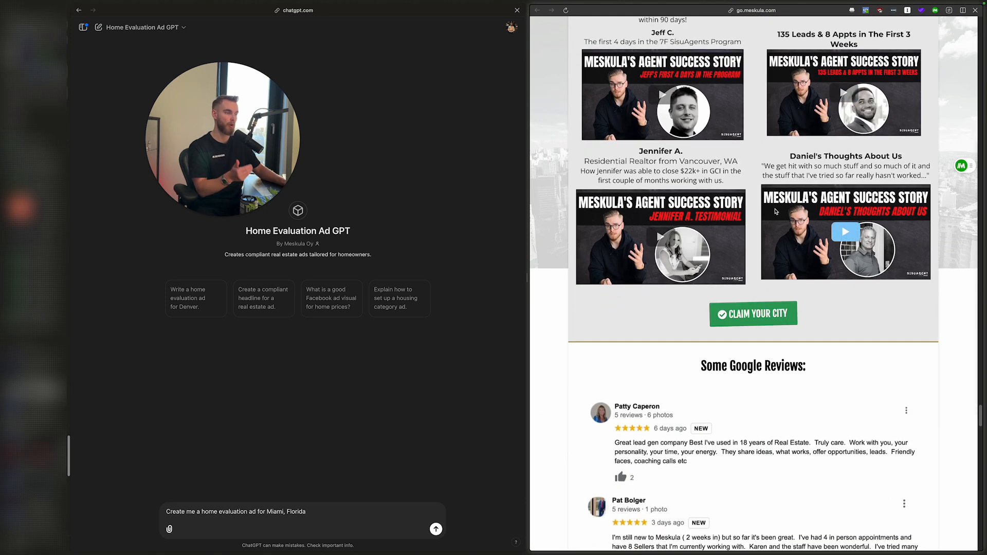
pyautogui.scroll(20, 774, 211)
pyautogui.scroll(10, 776, 211)
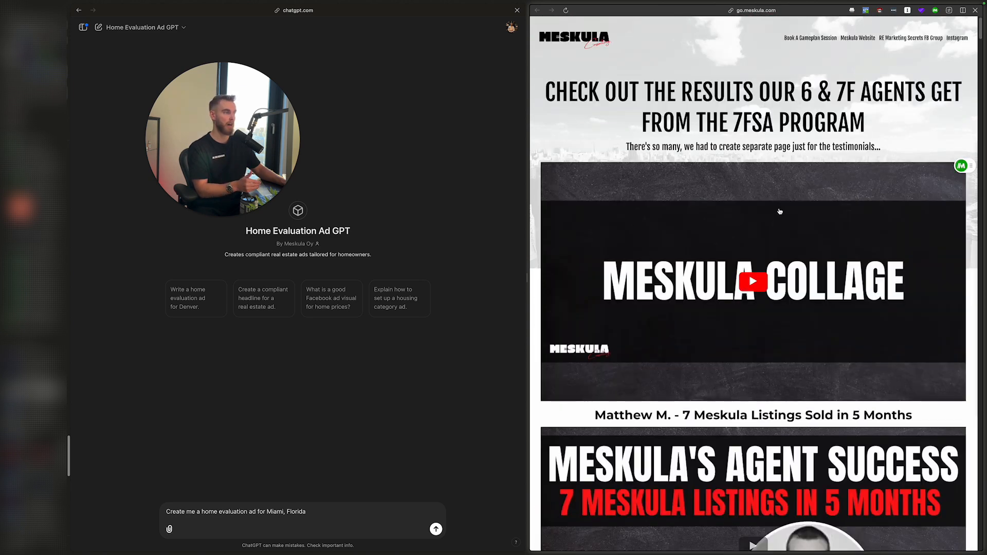
pyautogui.click(975, 11)
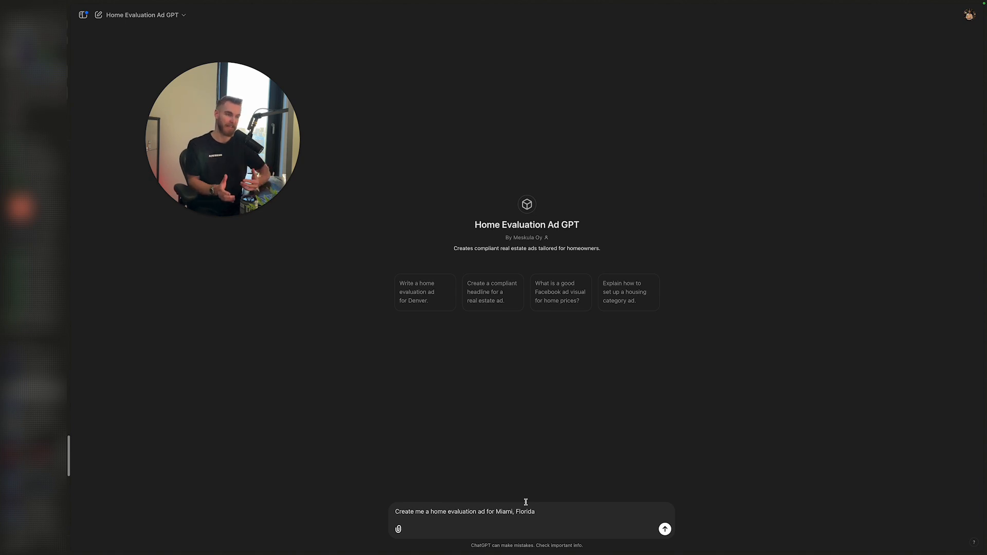
# Add "I want you to create ad copy, headline as well as give me an idea of the creative" as a new paragraph and send the prompt.
pyautogui.click(546, 512)
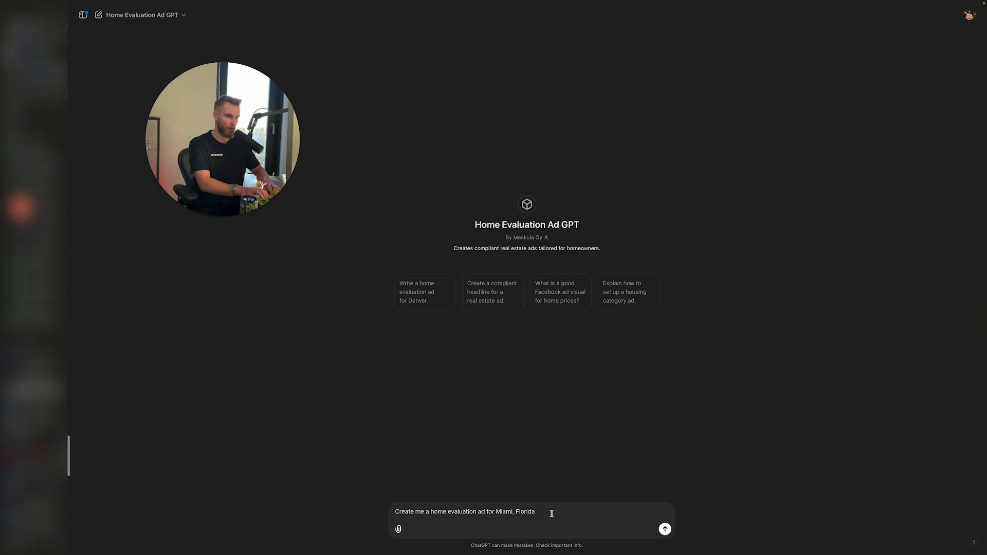
pyautogui.hotkey('shift', 'Return')
pyautogui.hotkey('shift', 'Return')
pyautogui.write('I want ')
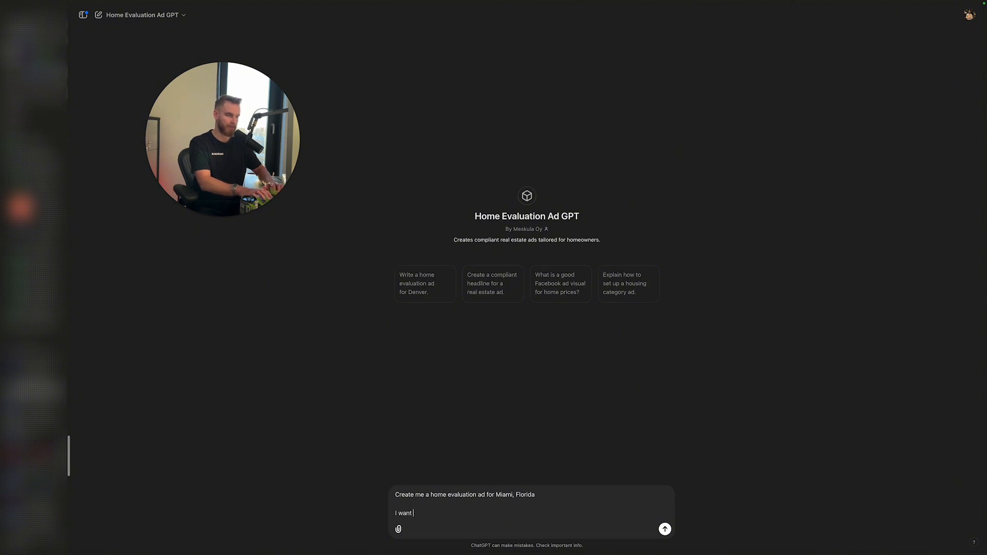
pyautogui.write('you to create ')
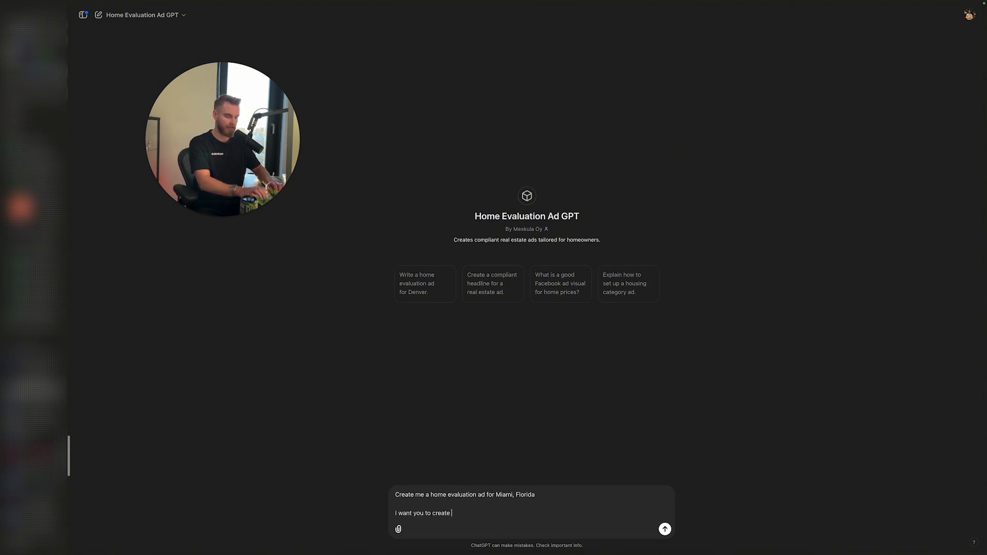
pyautogui.write('ad copy, ')
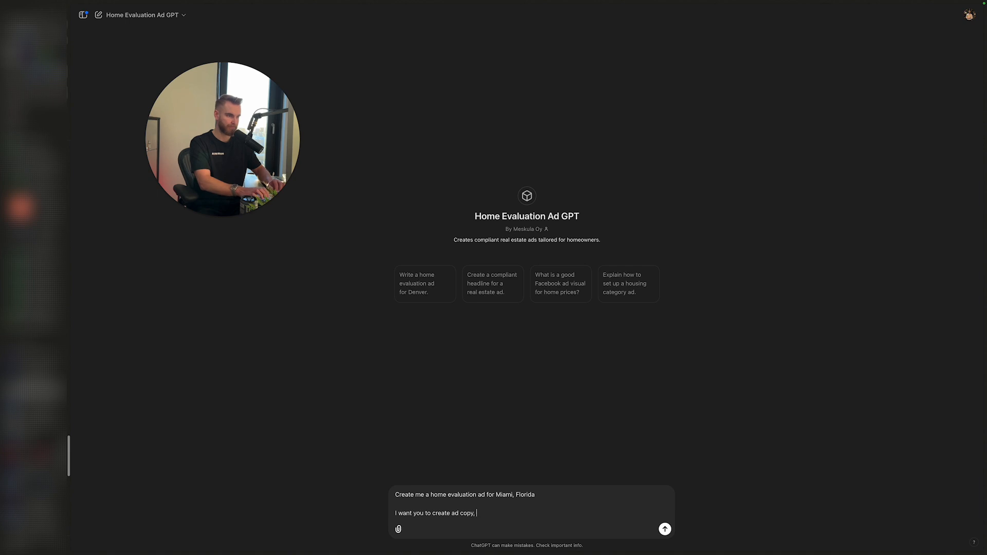
pyautogui.write('headline ')
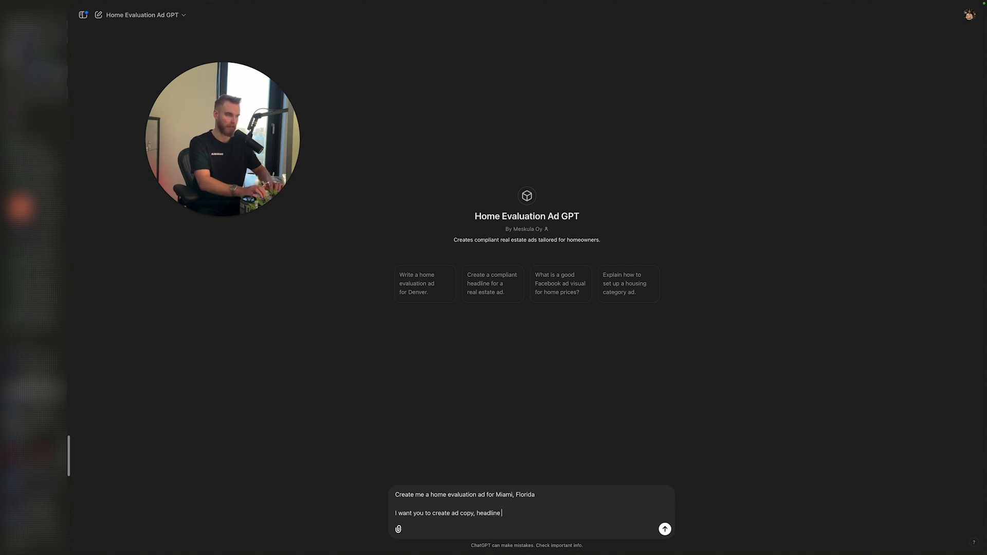
pyautogui.write('as well as gfive me an idea of the creative')
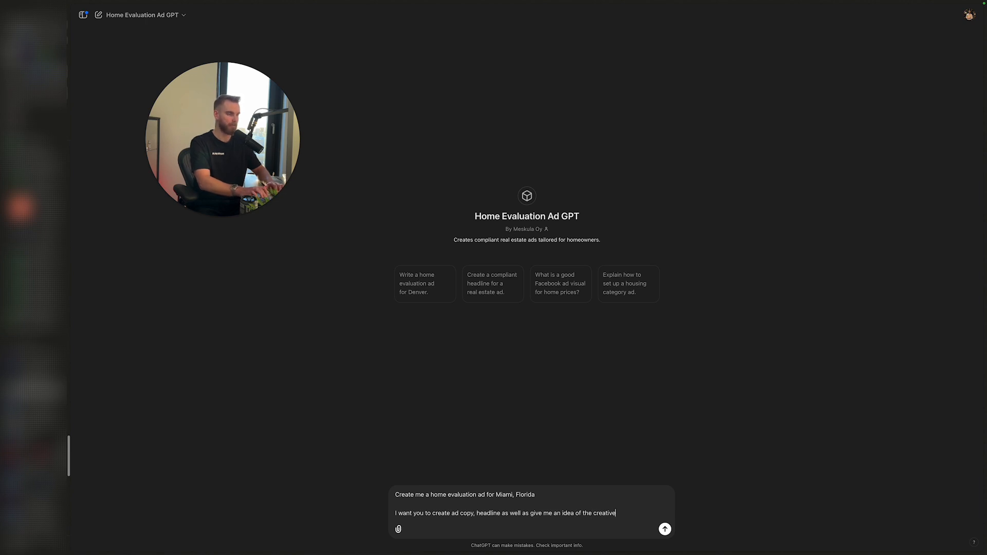
pyautogui.press('Return')
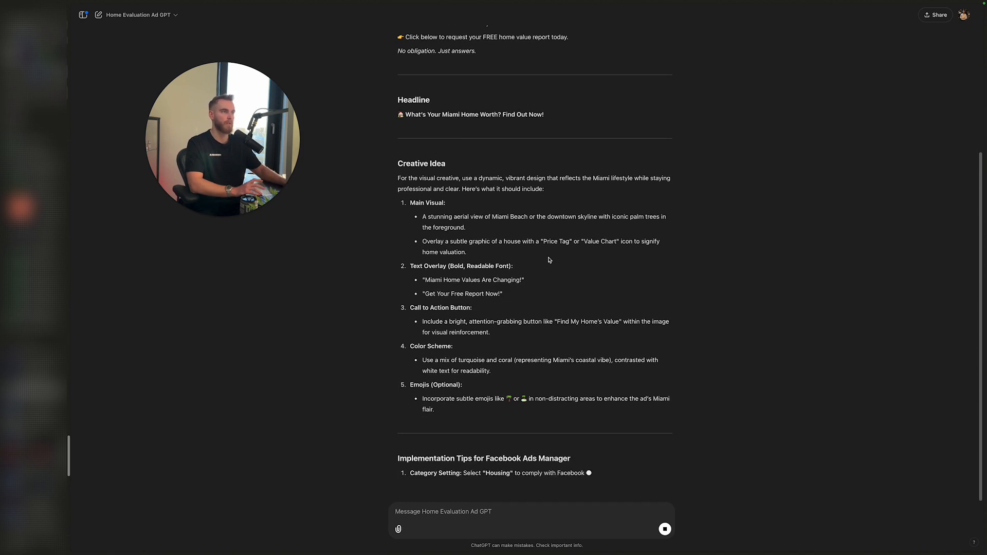
# Examine the generated Miami ad's copy, headline, creative idea and Facebook Ads Manager implementation tips.
pyautogui.scroll(4, 549, 267)
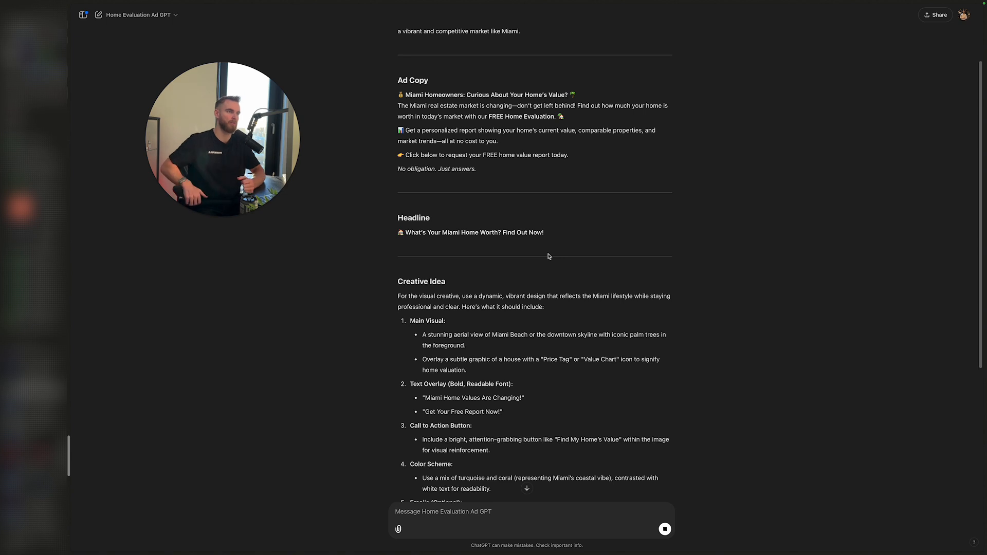
pyautogui.scroll(-3, 548, 255)
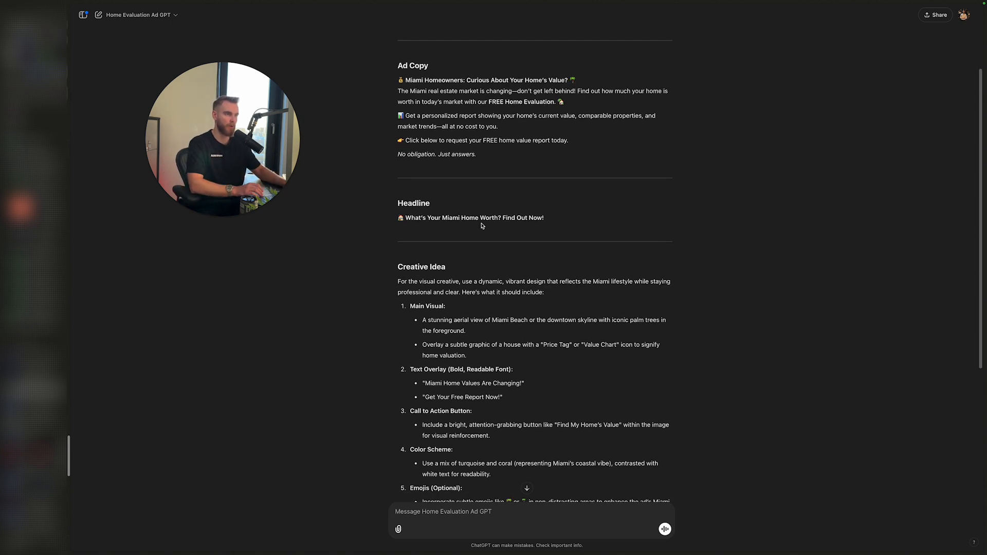
pyautogui.scroll(-3, 514, 221)
pyautogui.scroll(-5, 529, 213)
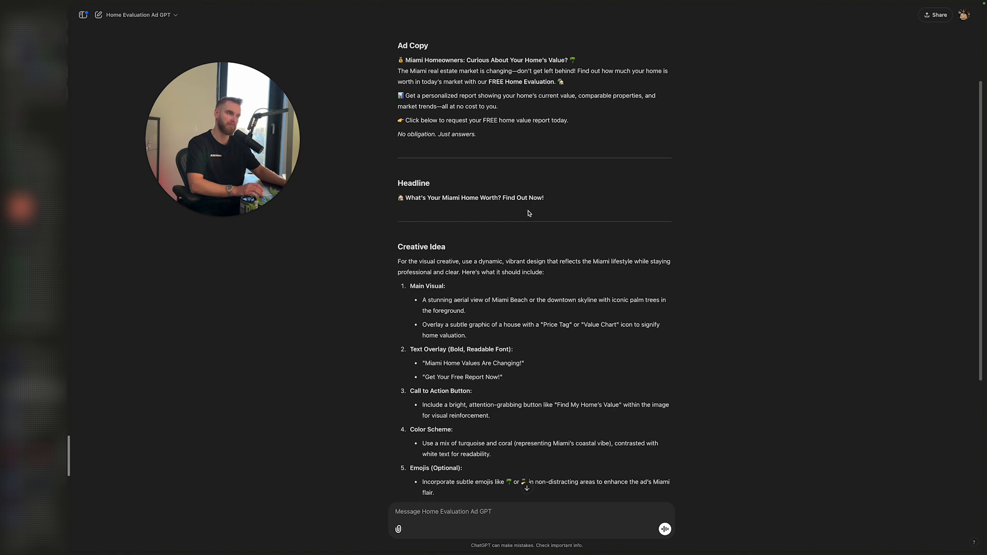
pyautogui.scroll(-4, 521, 216)
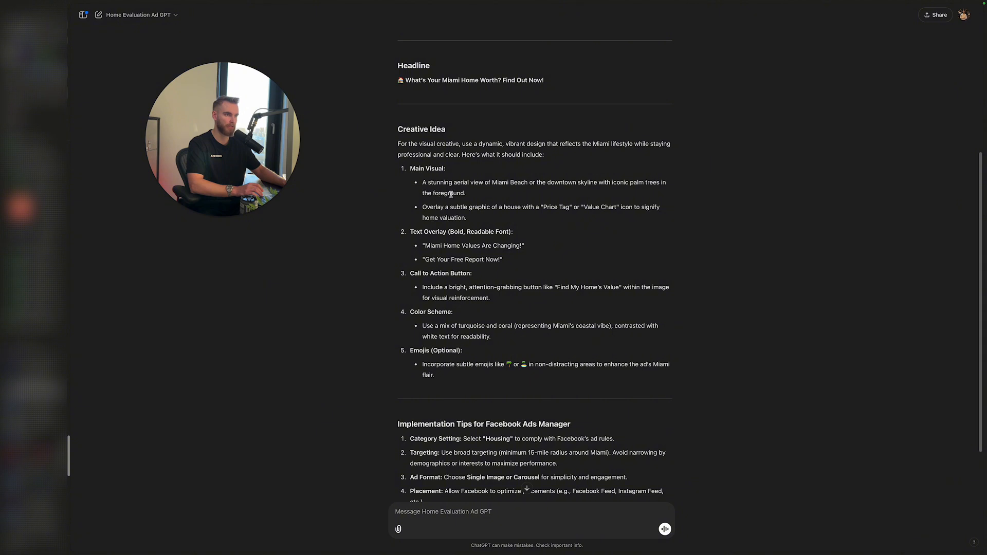
pyautogui.scroll(-2, 455, 203)
pyautogui.scroll(-5, 463, 221)
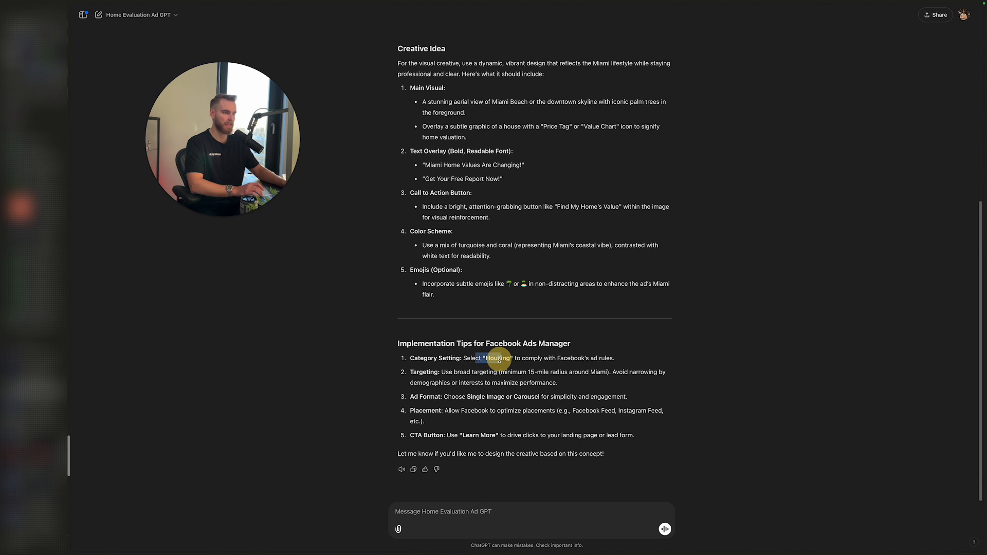
pyautogui.moveTo(479, 372); pyautogui.dragTo(484, 394)
pyautogui.click(515, 375)
pyautogui.click(505, 399)
pyautogui.click(475, 391)
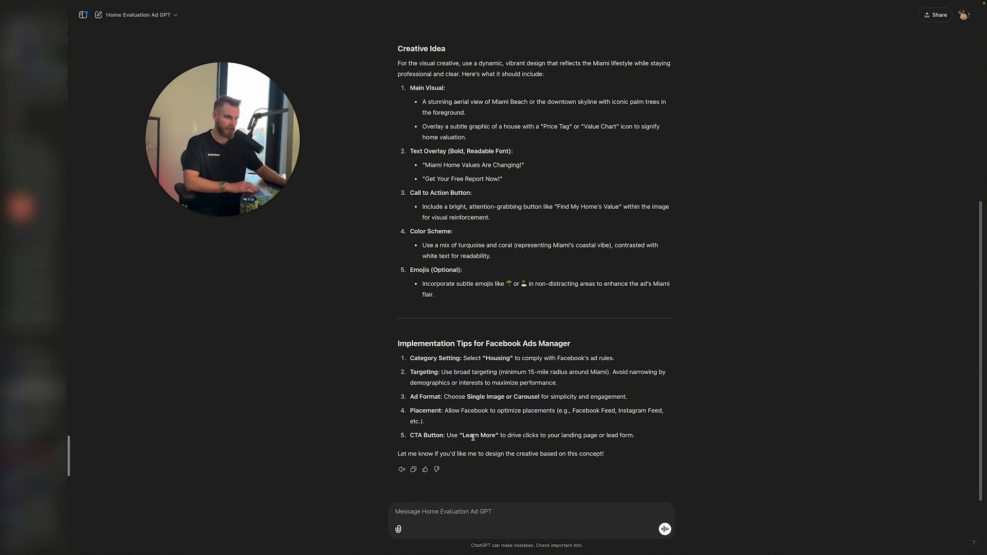
pyautogui.scroll(5, 509, 441)
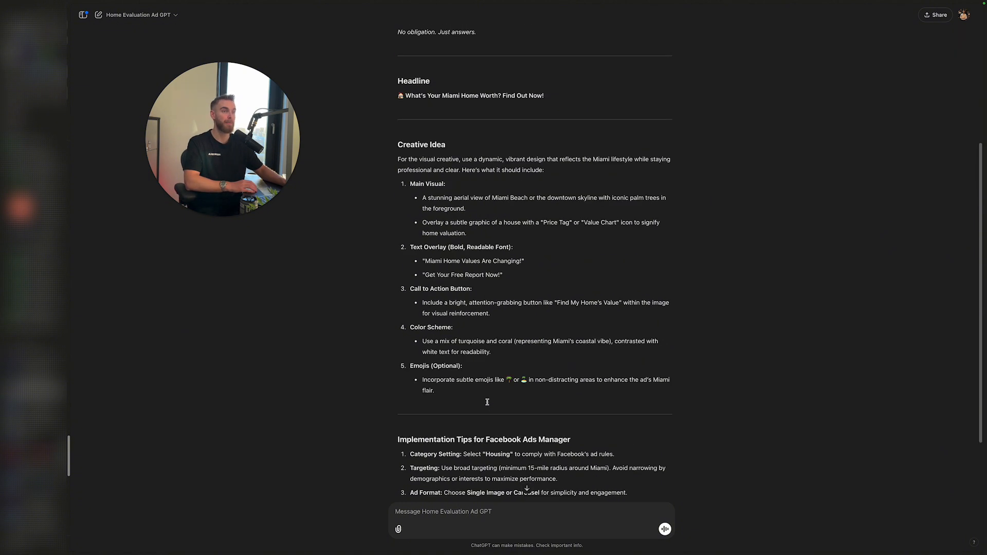
pyautogui.scroll(2, 487, 401)
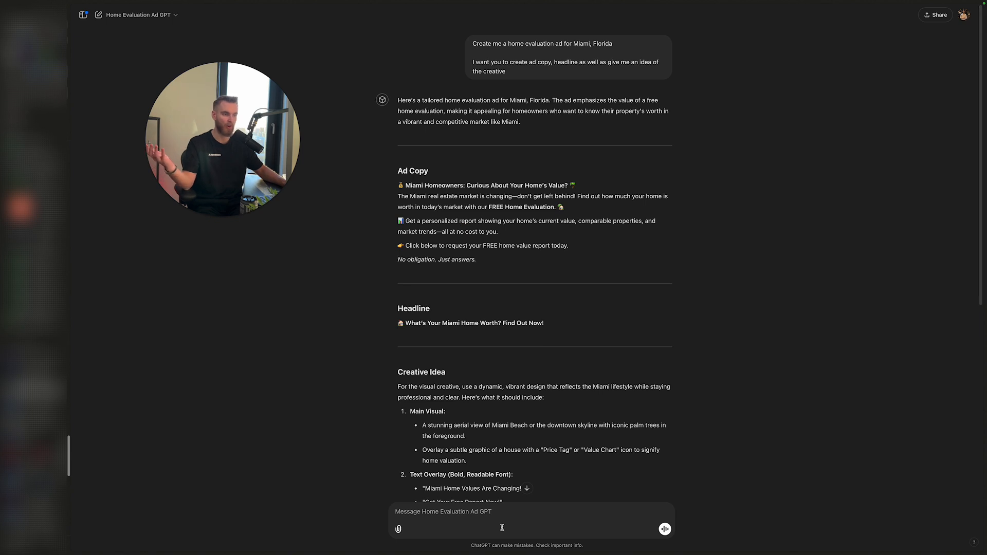
pyautogui.click(496, 506)
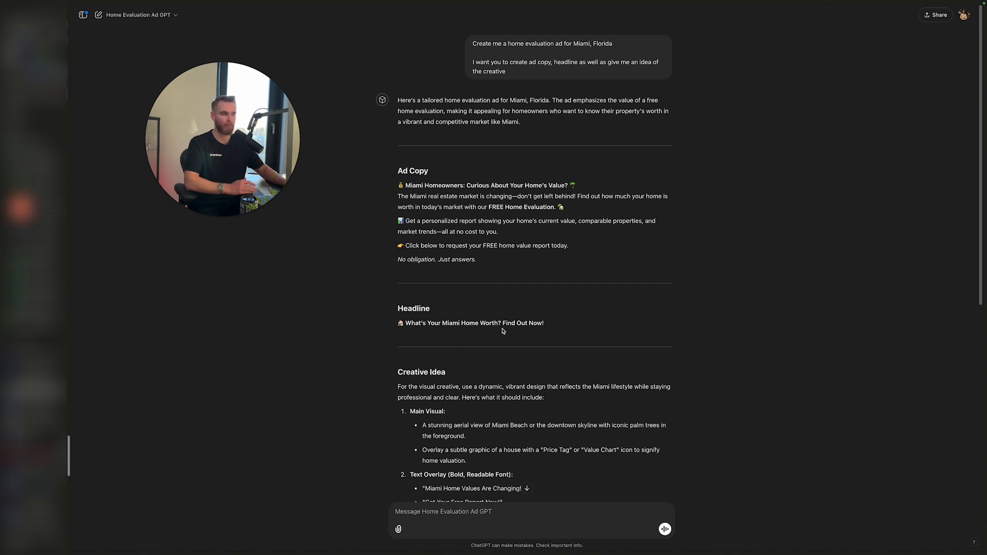
pyautogui.moveTo(555, 322); pyautogui.dragTo(371, 317)
pyautogui.click(374, 325)
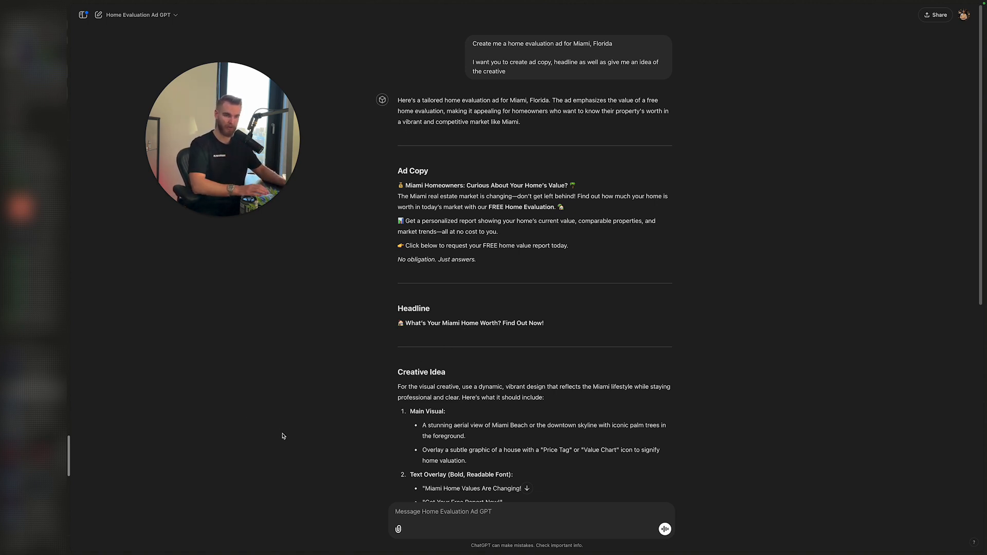
# Switch to the Campaigns page in Meta Ads Manager.
pyautogui.click(287, 383)
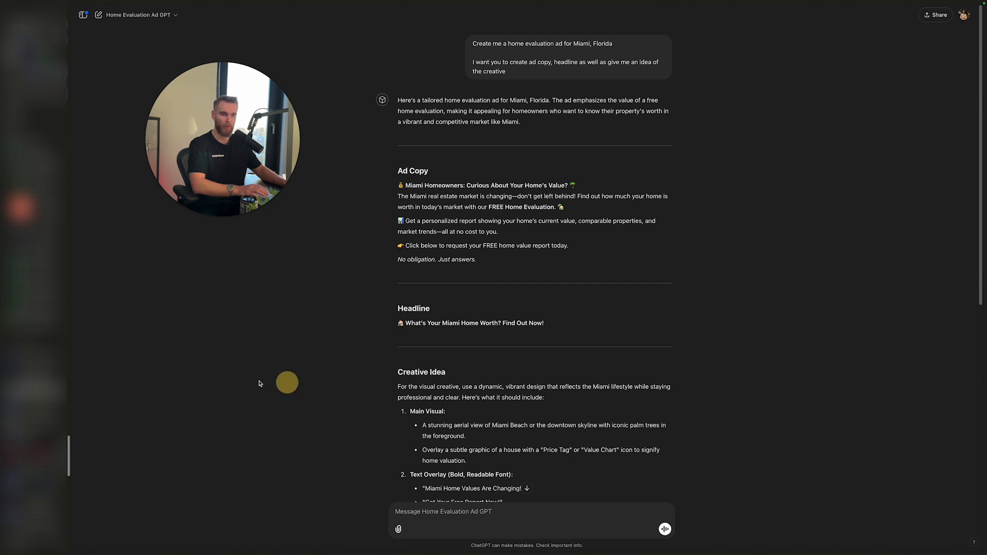
pyautogui.click(25, 375)
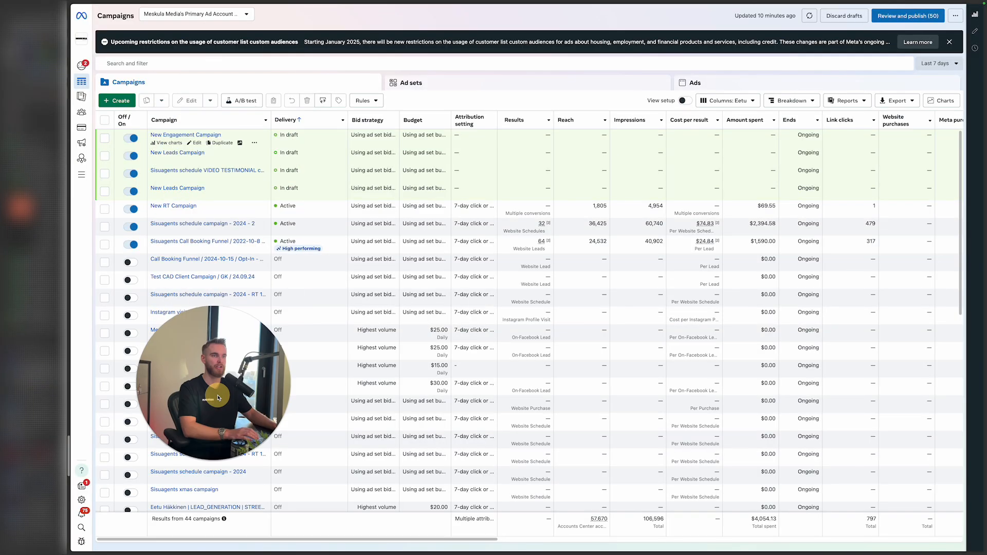
# Create a new campaign with the Leads objective and the manual leads campaign setup.
pyautogui.click(121, 101)
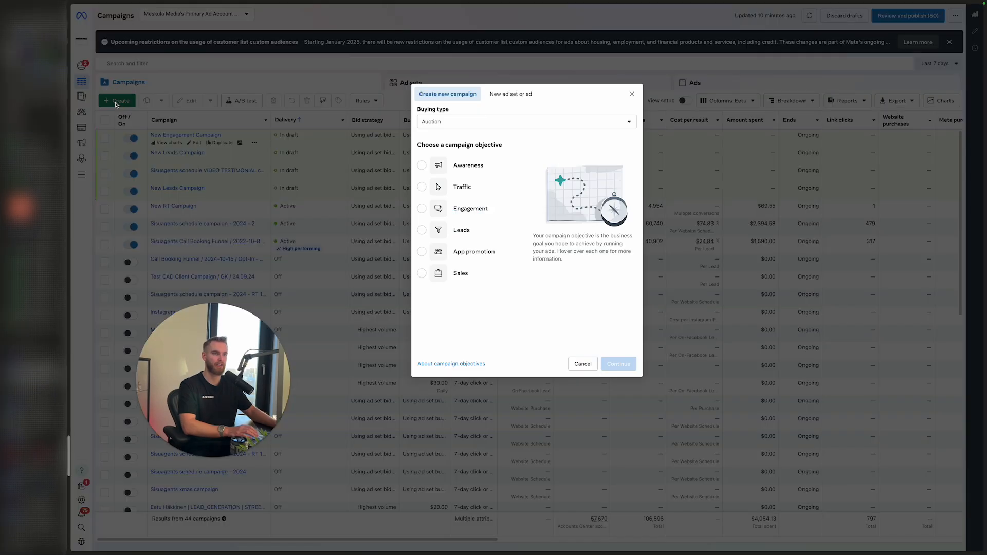
pyautogui.click(461, 230)
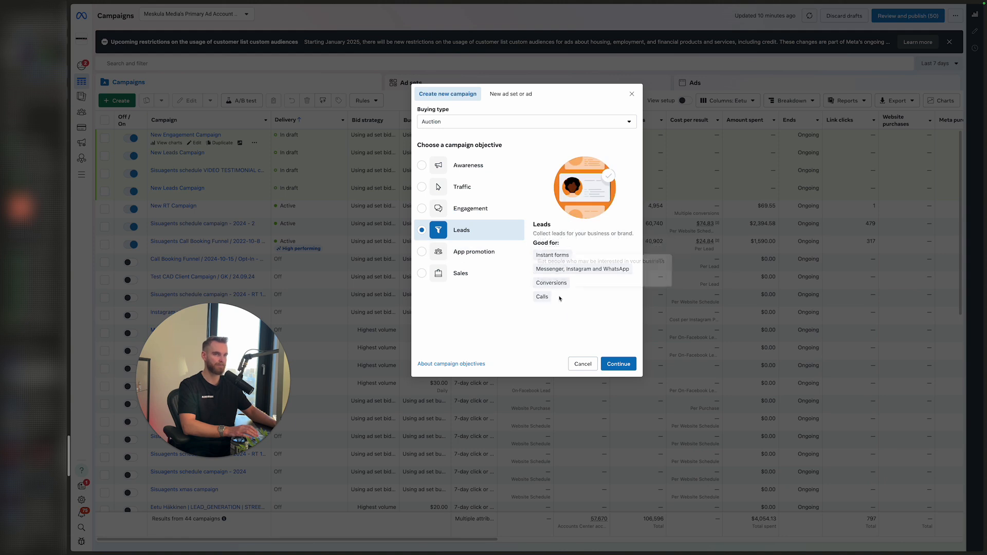
pyautogui.click(616, 364)
pyautogui.click(497, 252)
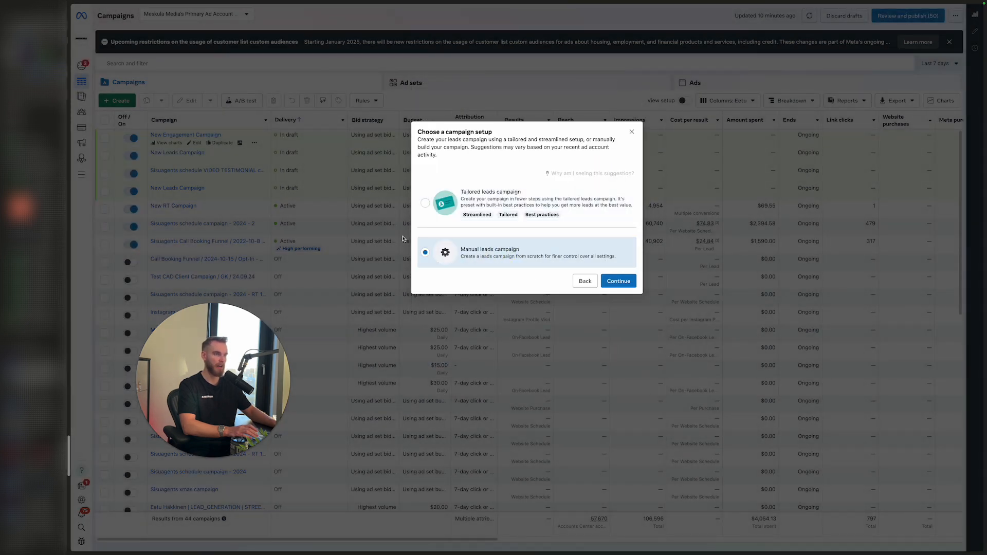
pyautogui.click(624, 283)
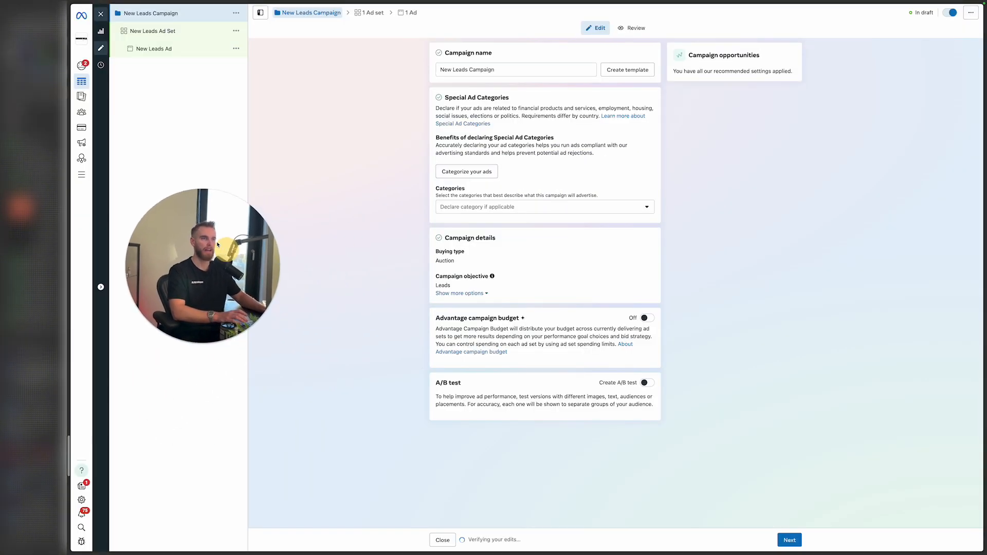
# Rename the campaign as "Home Evaluation Lead Form | 12/10/2024".
pyautogui.moveTo(530, 70); pyautogui.dragTo(443, 78)
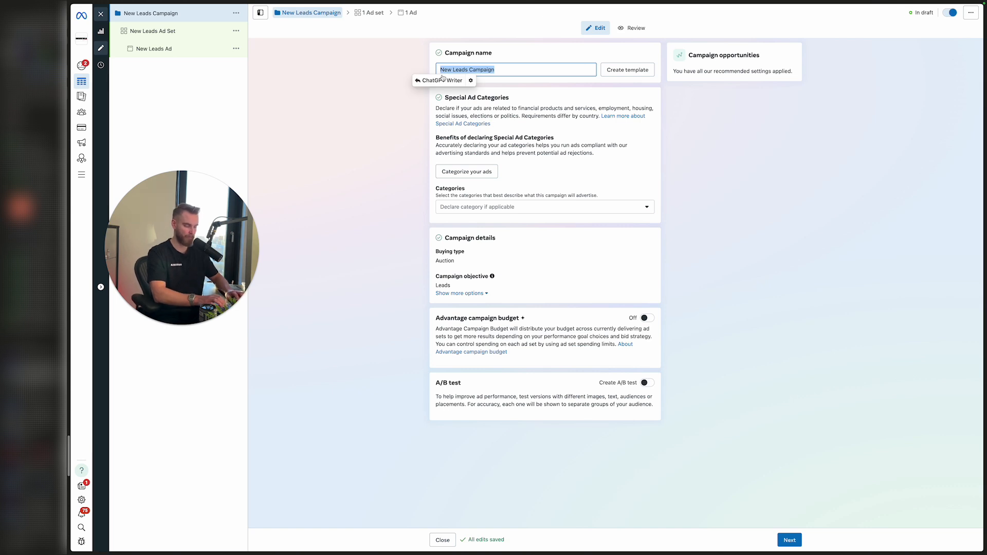
pyautogui.write('Home ')
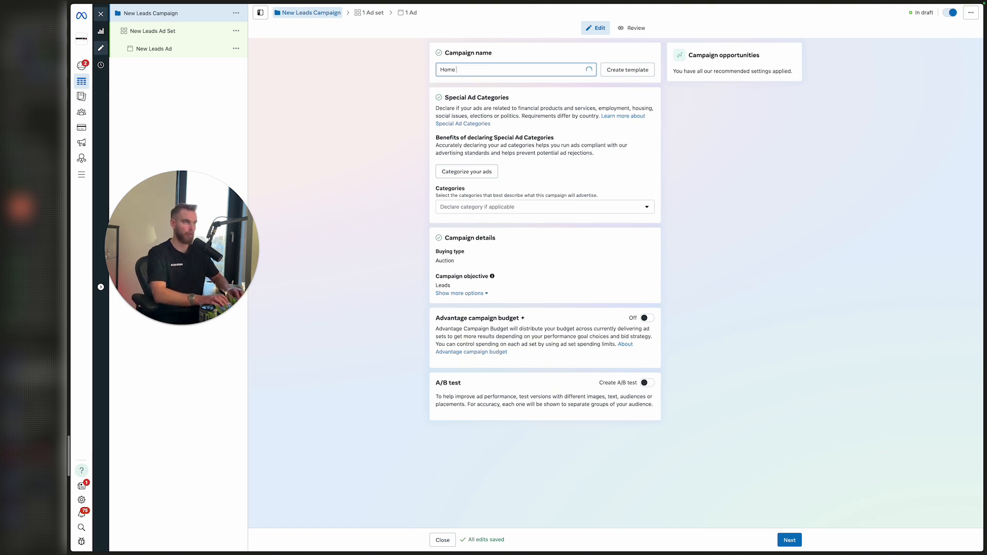
pyautogui.write('Evaluation')
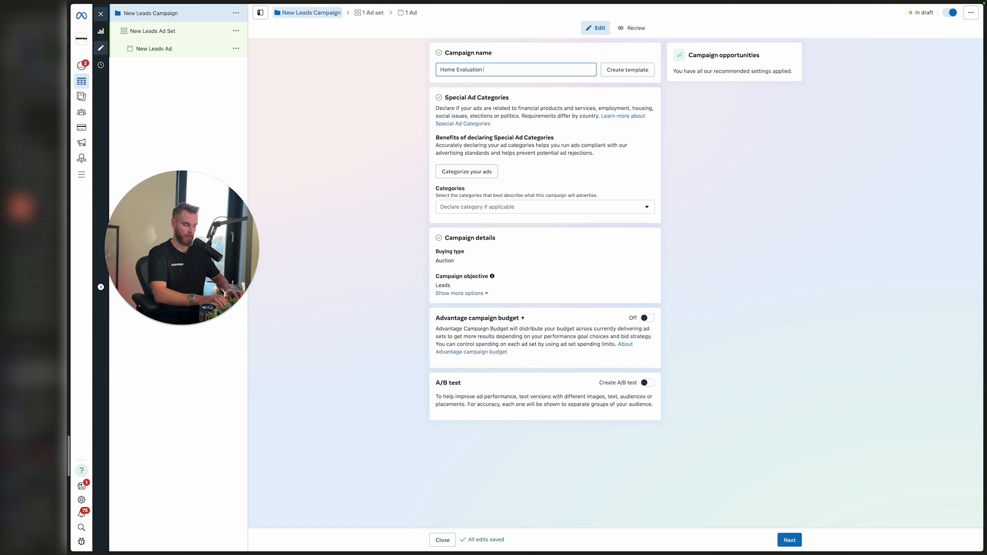
pyautogui.write(' Lead Form')
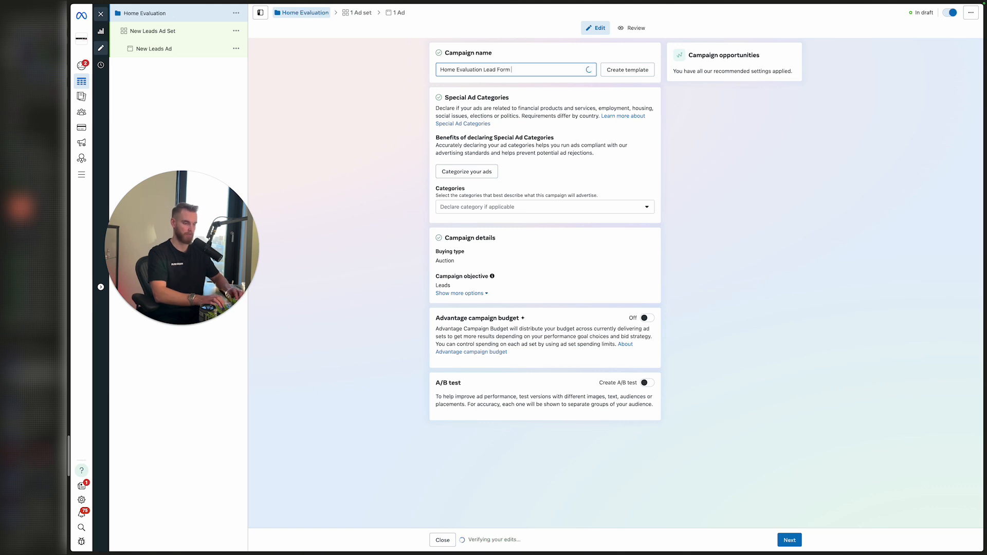
pyautogui.write(' |')
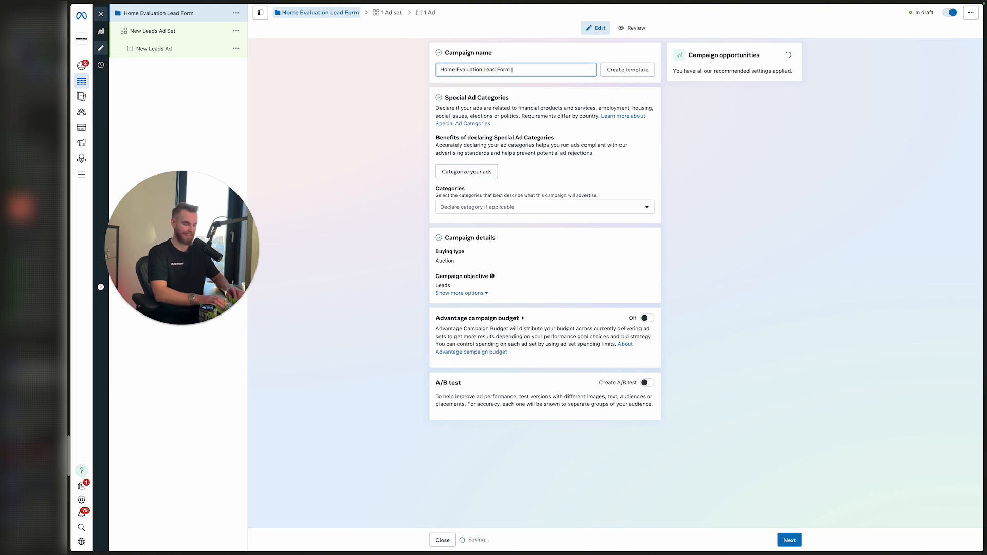
pyautogui.write(' 12/10')
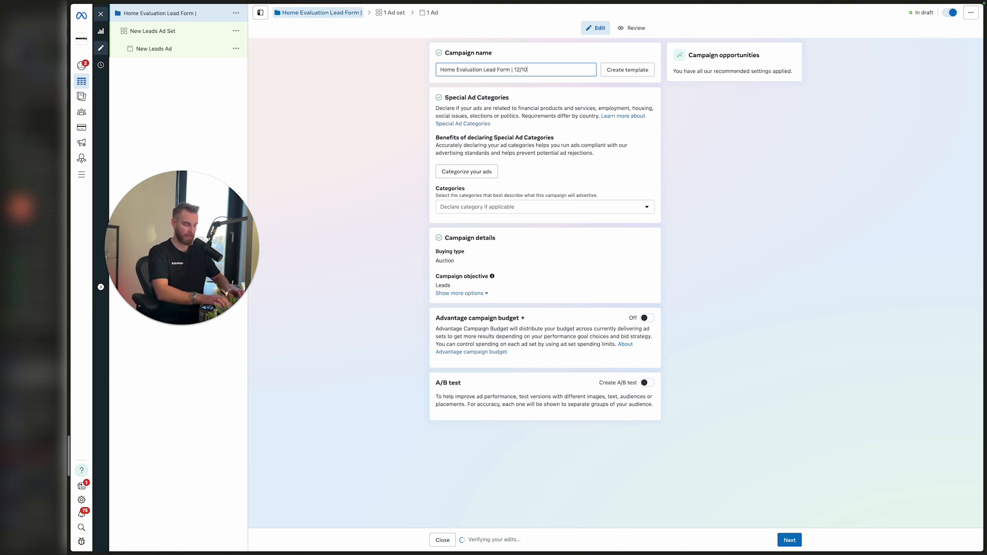
pyautogui.write('/2024')
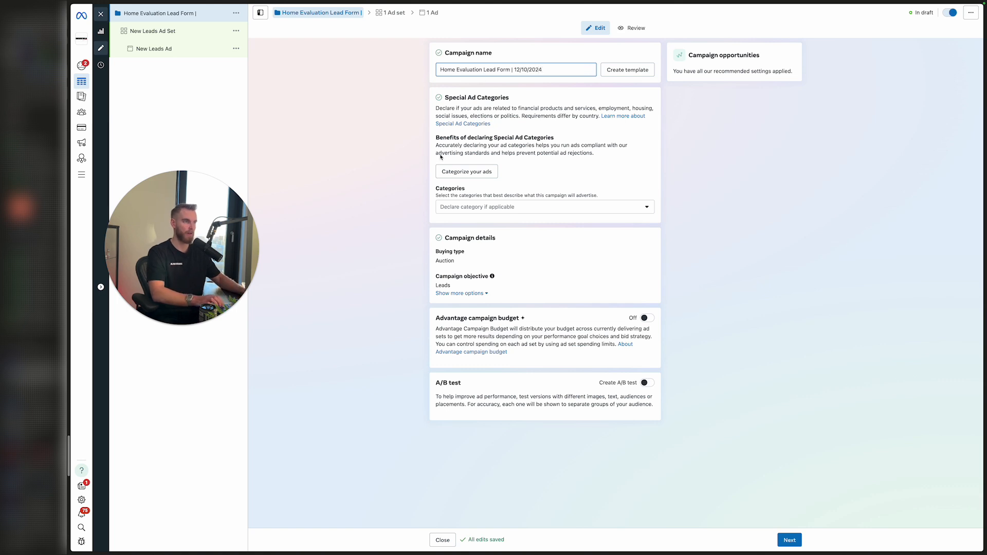
# Declare Housing as the campaign's special ad category and replace Finland with Falkland Islands as its country.
pyautogui.click(501, 207)
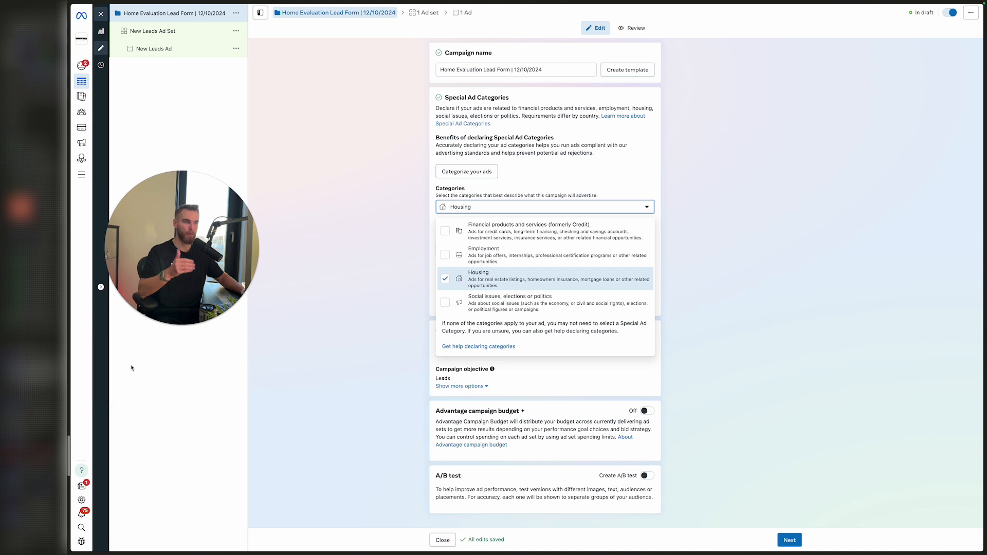
pyautogui.click(325, 328)
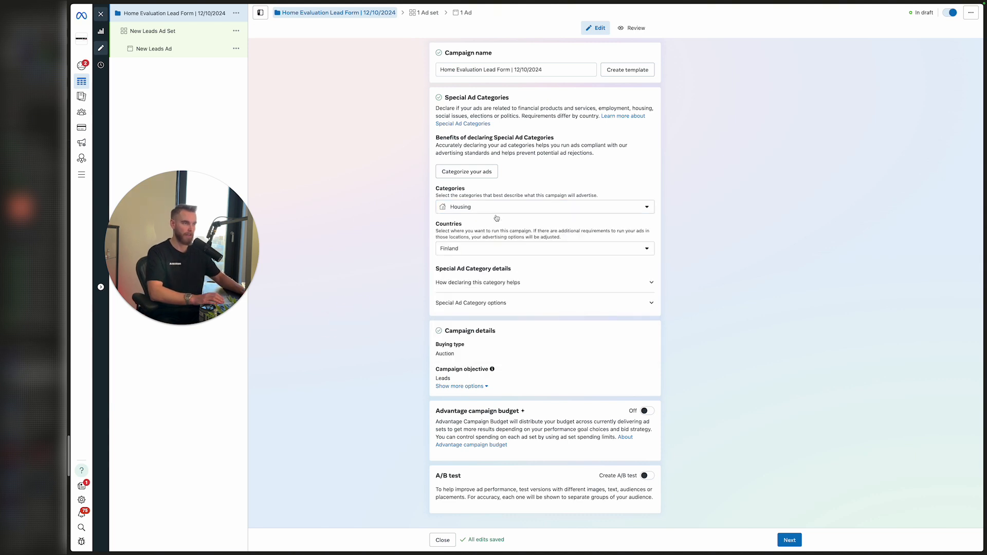
pyautogui.click(497, 247)
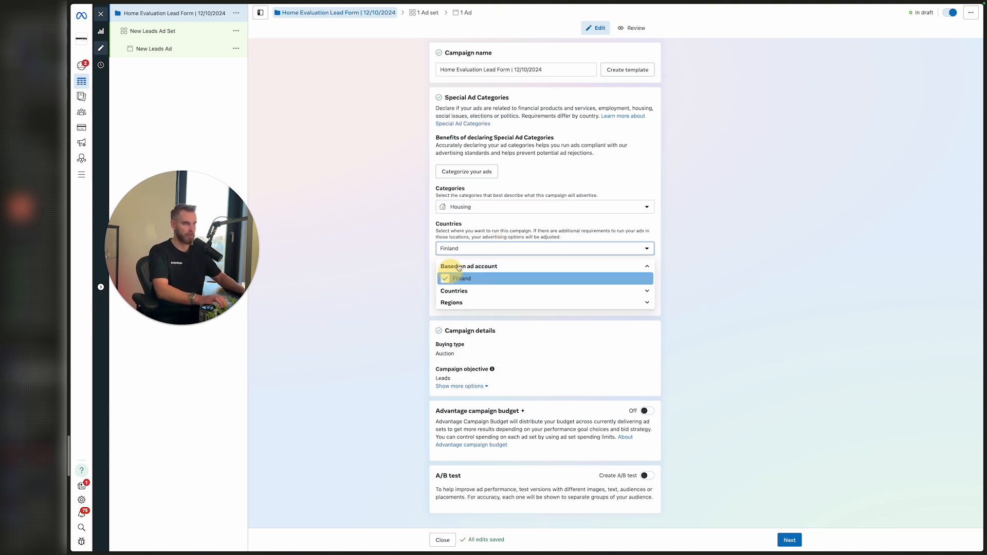
pyautogui.press('BackSpace')
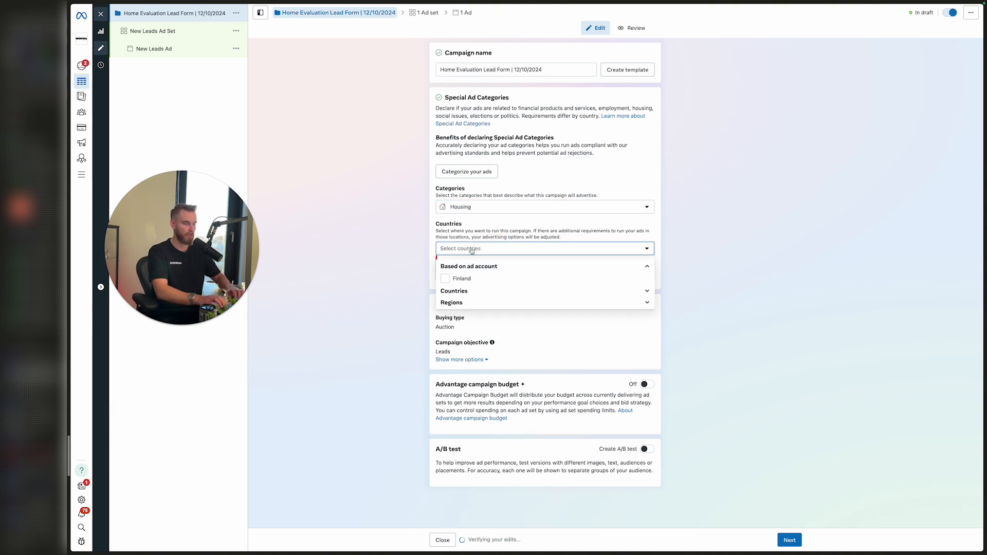
pyautogui.write('Falkland')
pyautogui.press('Return')
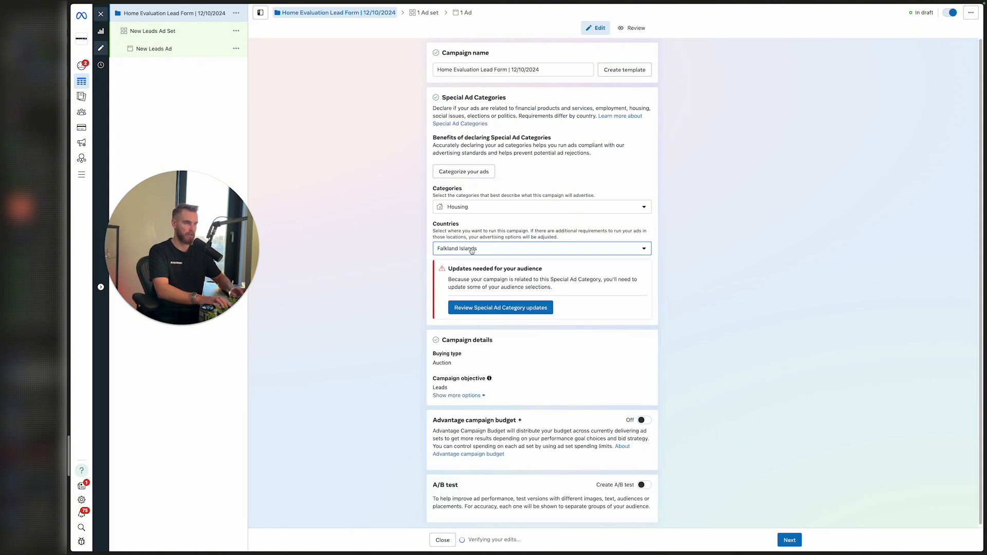
# Add United States to the countries of the special ad category.
pyautogui.click(471, 250)
pyautogui.write('Ni')
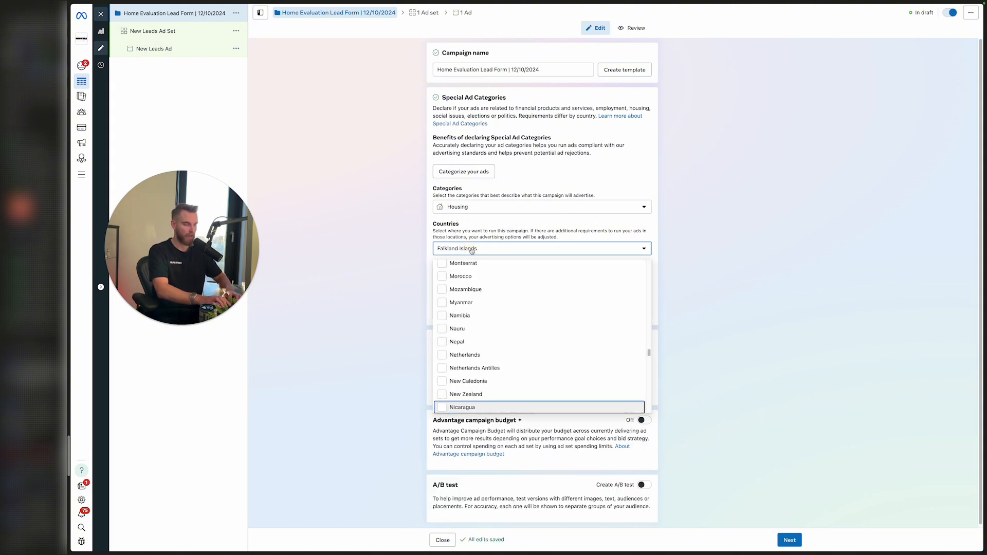
pyautogui.write('U')
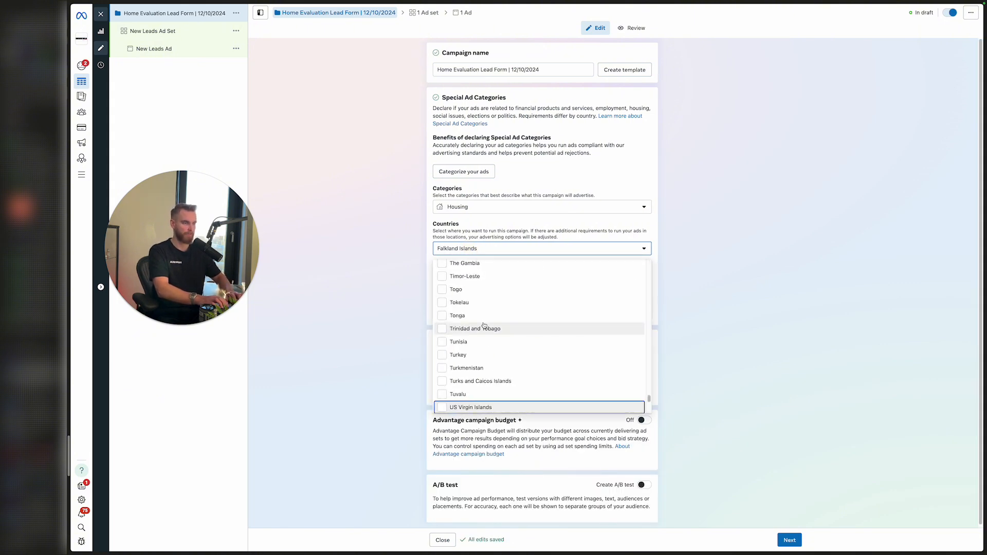
pyautogui.press('Down')
pyautogui.press('Down')
pyautogui.press('Down')
pyautogui.press('Down')
pyautogui.press('Down')
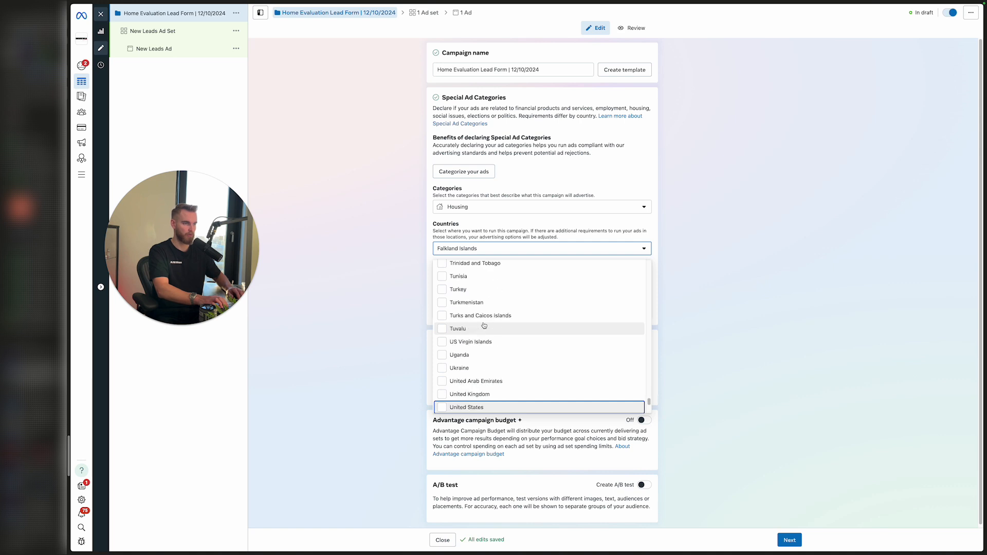
pyautogui.press('Return')
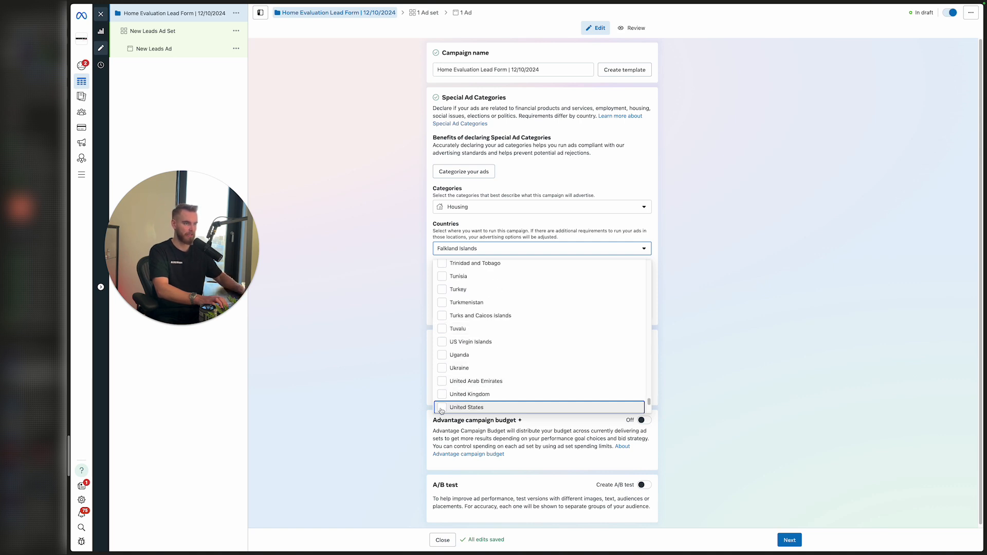
pyautogui.click(387, 309)
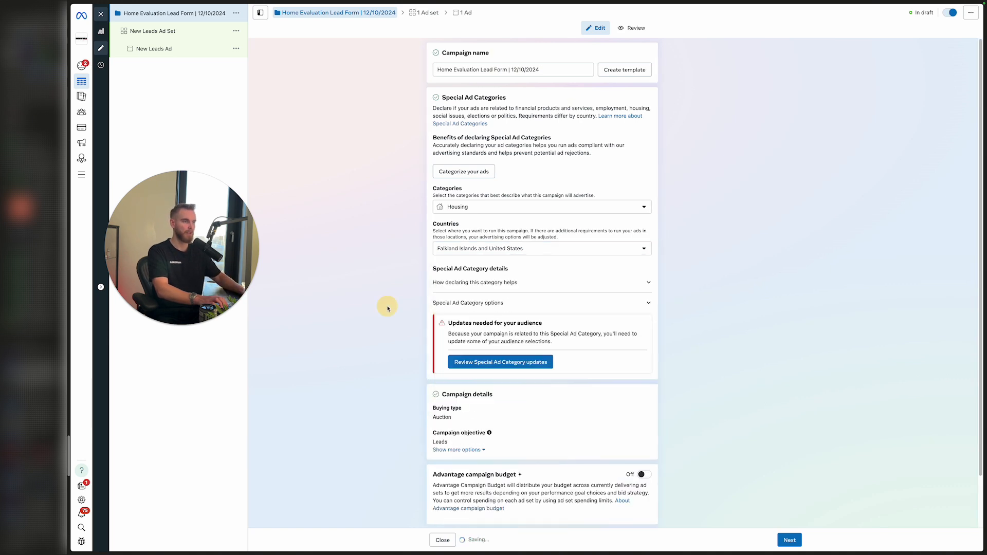
# Review and apply the Special Ad Category audience updates, and continue to the ad set settings.
pyautogui.click(504, 361)
pyautogui.click(611, 312)
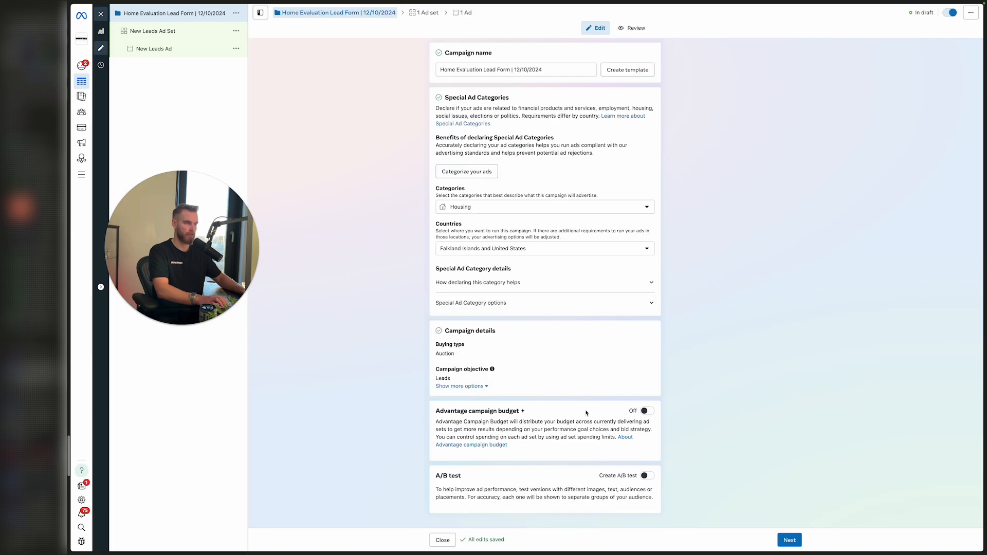
pyautogui.click(739, 375)
pyautogui.click(761, 478)
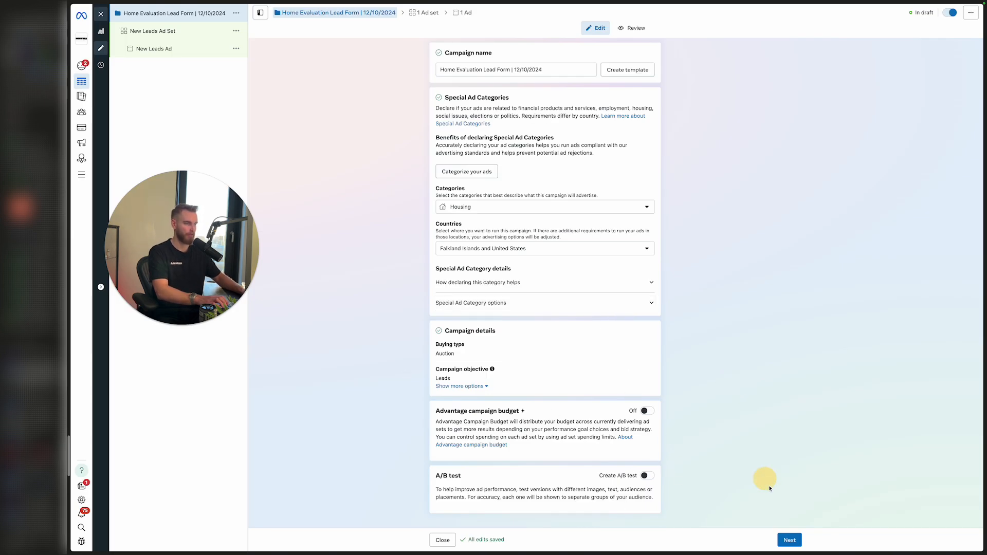
pyautogui.click(788, 538)
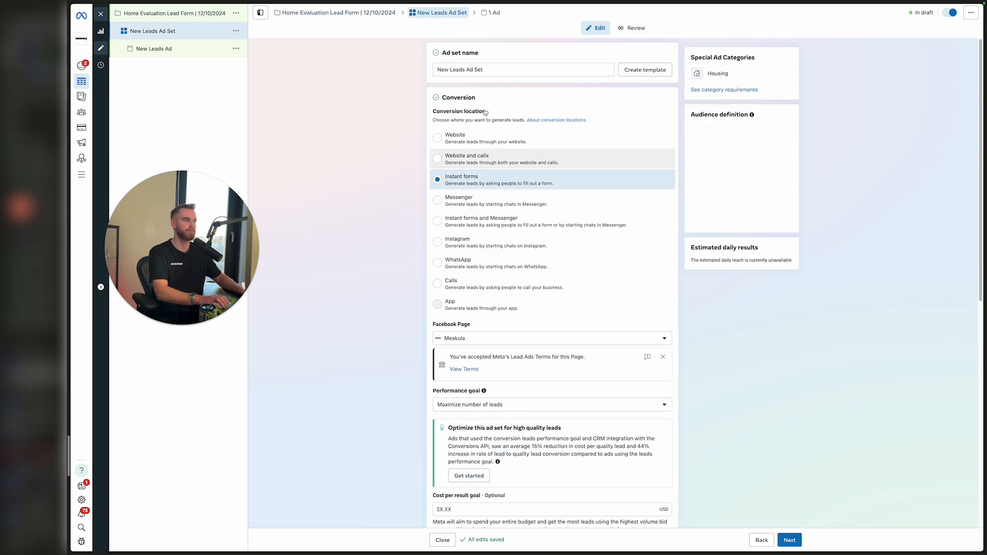
# Rename the ad set as "Home Evaluation | Miami".
pyautogui.tripleClick(435, 70)
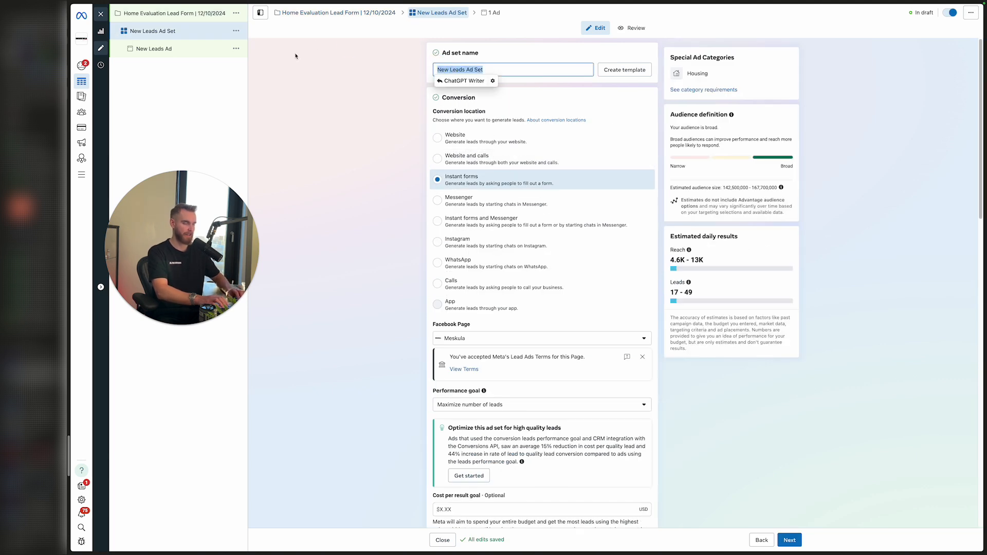
pyautogui.write('Home Evaluation')
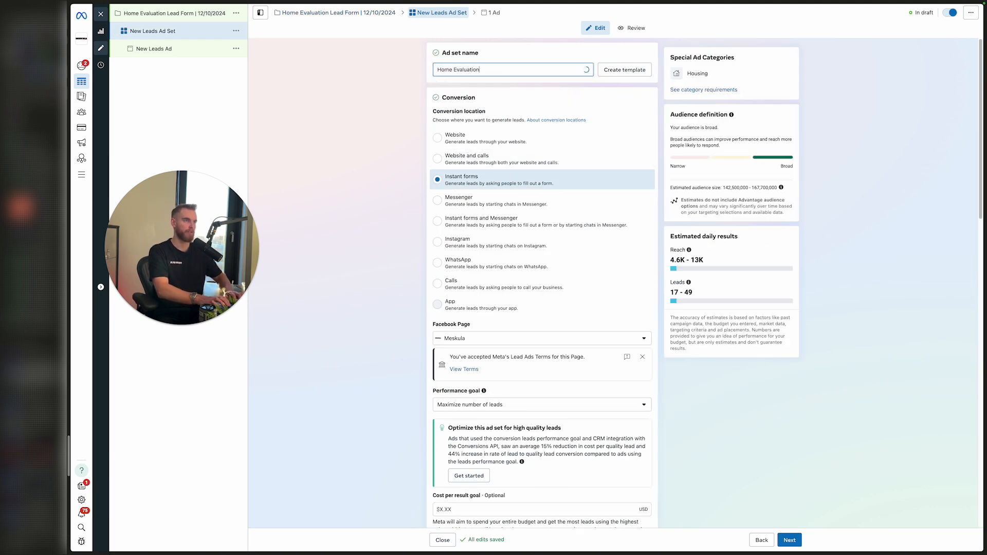
pyautogui.write(' | Miamia |')
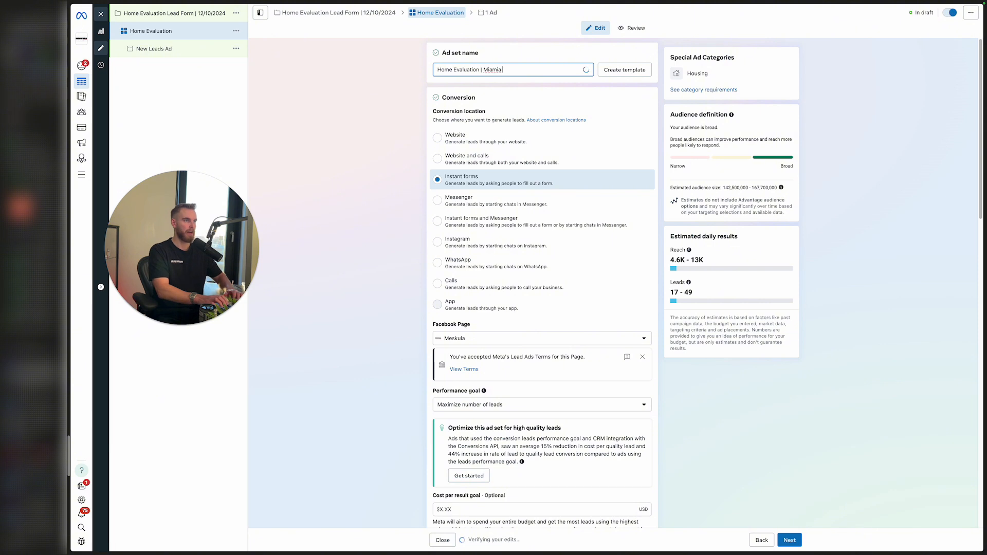
pyautogui.press('BackSpace')
pyautogui.click(346, 193)
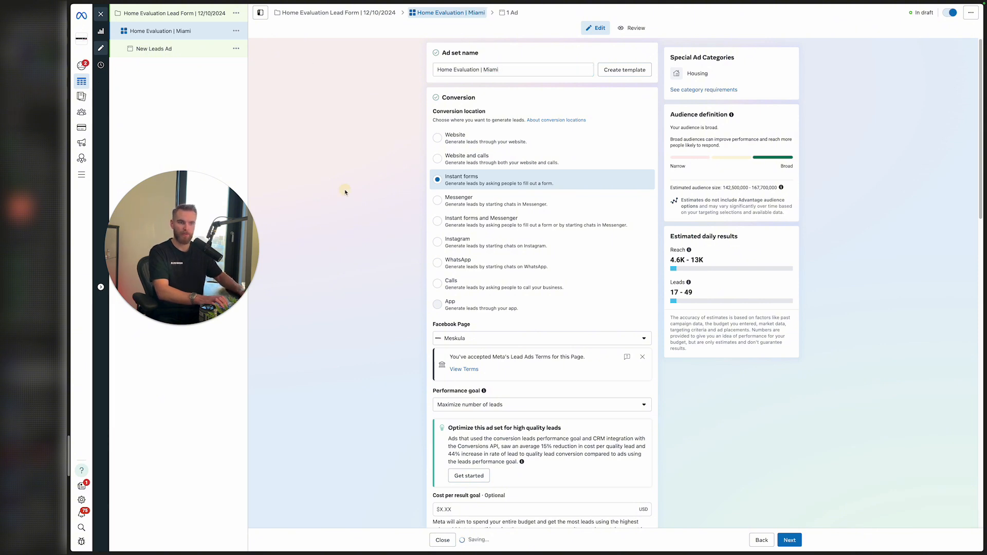
pyautogui.press('super+Tab')
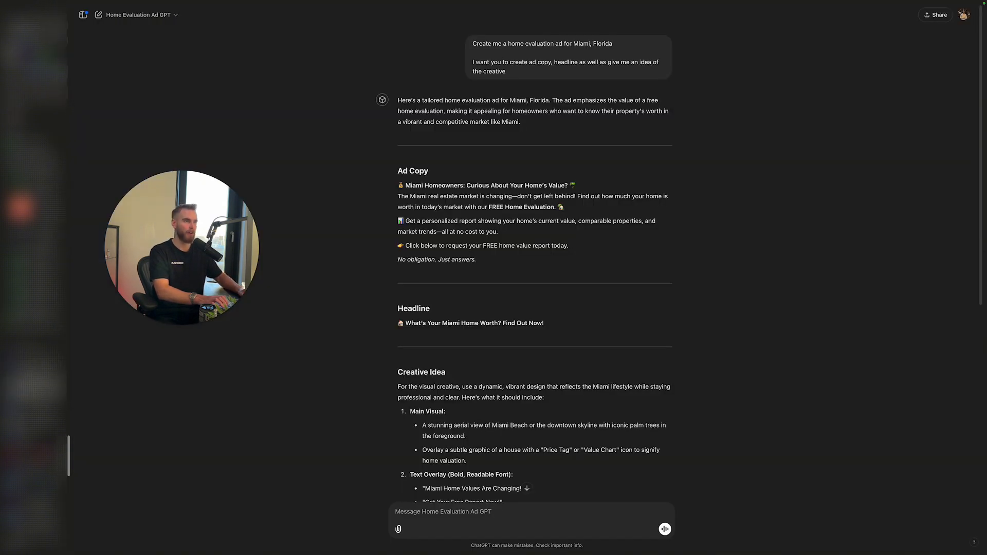
pyautogui.press('super+Tab')
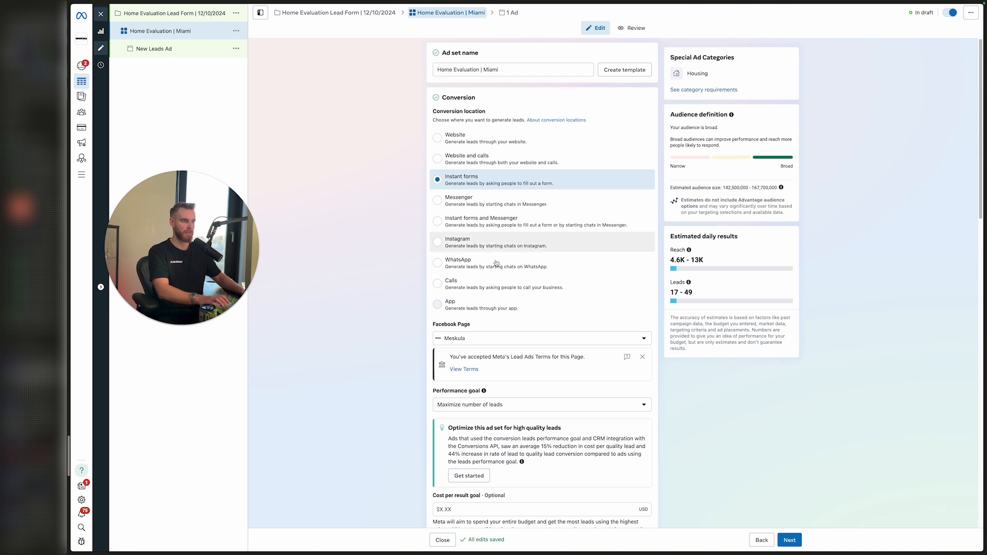
pyautogui.scroll(-1, 496, 298)
pyautogui.scroll(1, 496, 305)
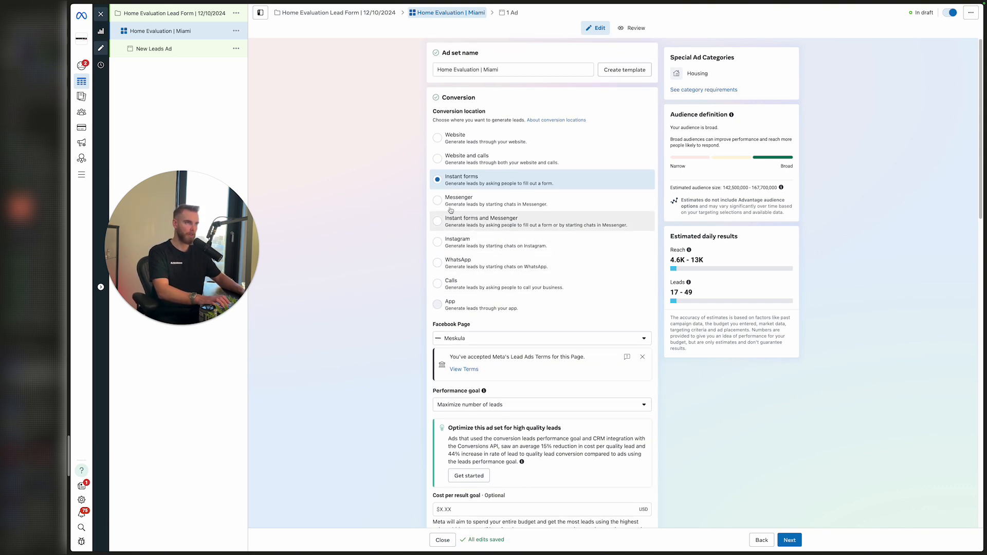
# Extend the ad set name to "Home Evaluation | Miami | Lead Form | 12/10/2024".
pyautogui.click(509, 70)
pyautogui.write('|')
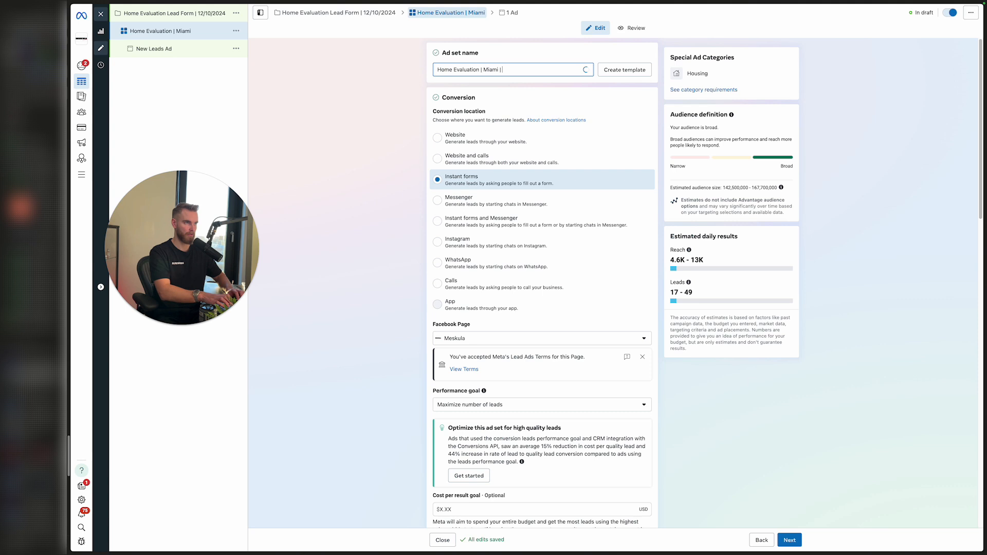
pyautogui.write(' Led For')
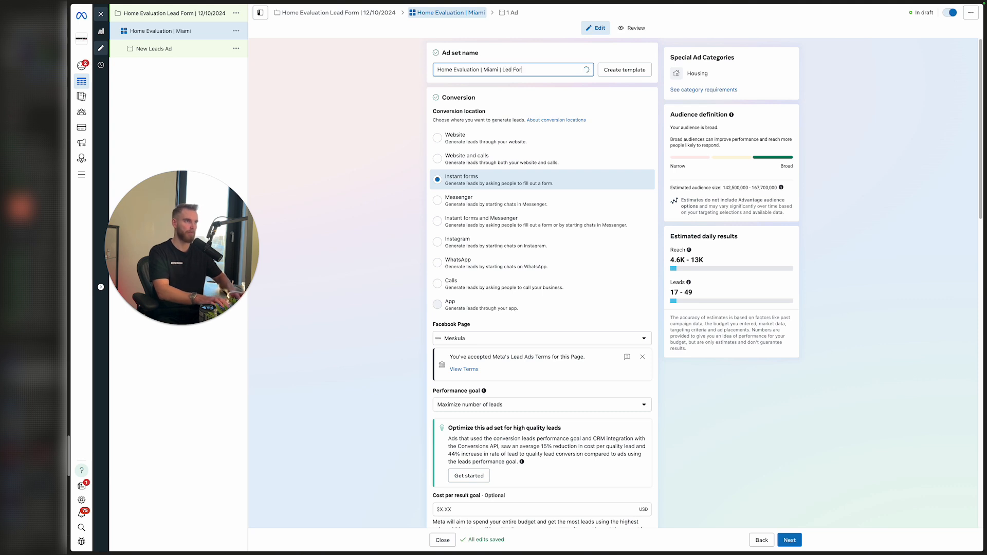
pyautogui.press('BackSpace')
pyautogui.press('BackSpace')
pyautogui.press('BackSpace')
pyautogui.press('BackSpace')
pyautogui.press('BackSpace')
pyautogui.write('ad Form')
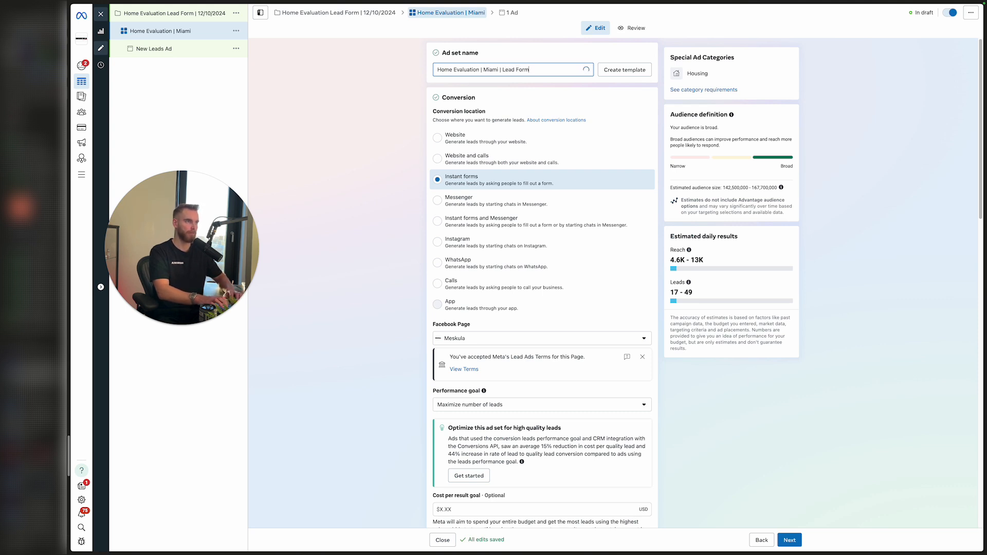
pyautogui.write(' | 12/')
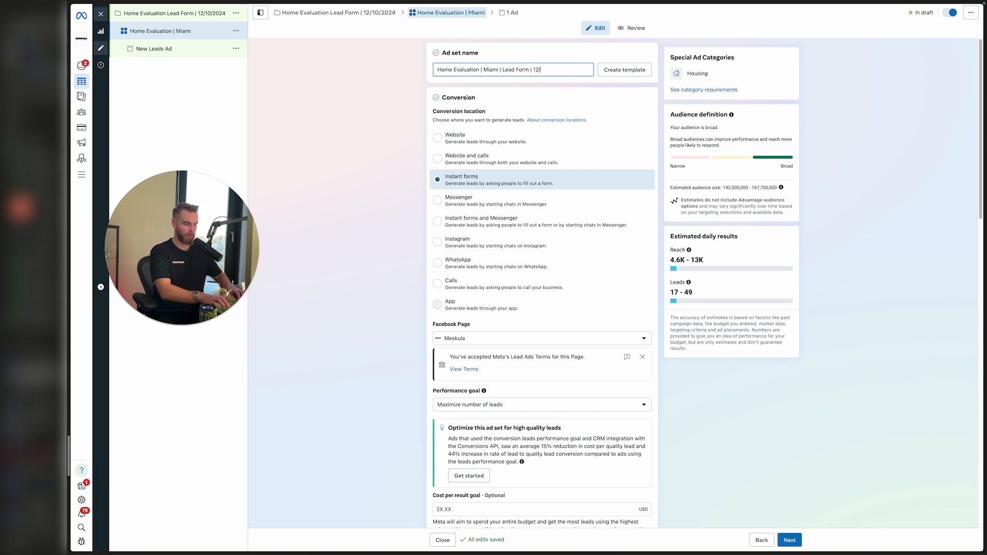
pyautogui.write('10/2024')
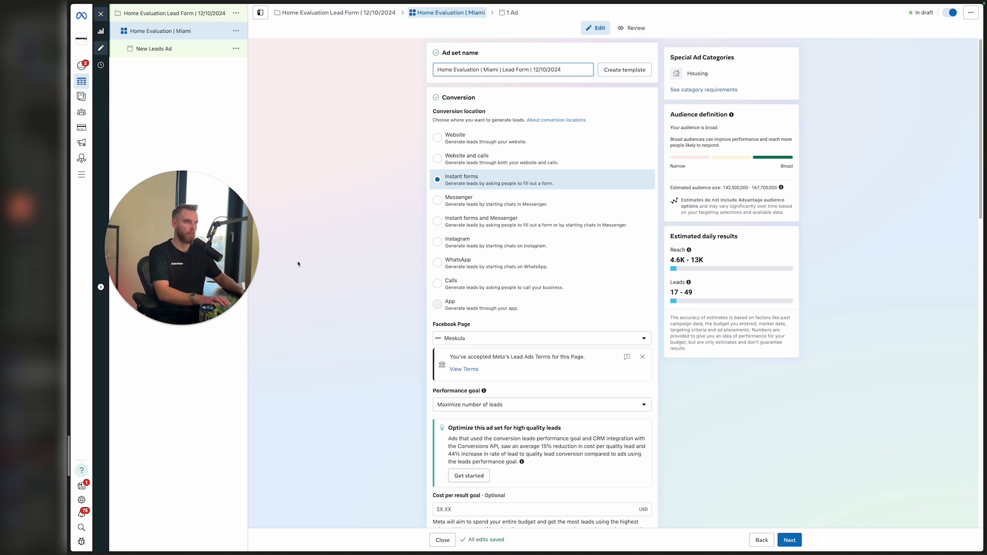
# Review the ad set's conversion location, Facebook Page and the available performance goal options.
pyautogui.scroll(-1, 514, 309)
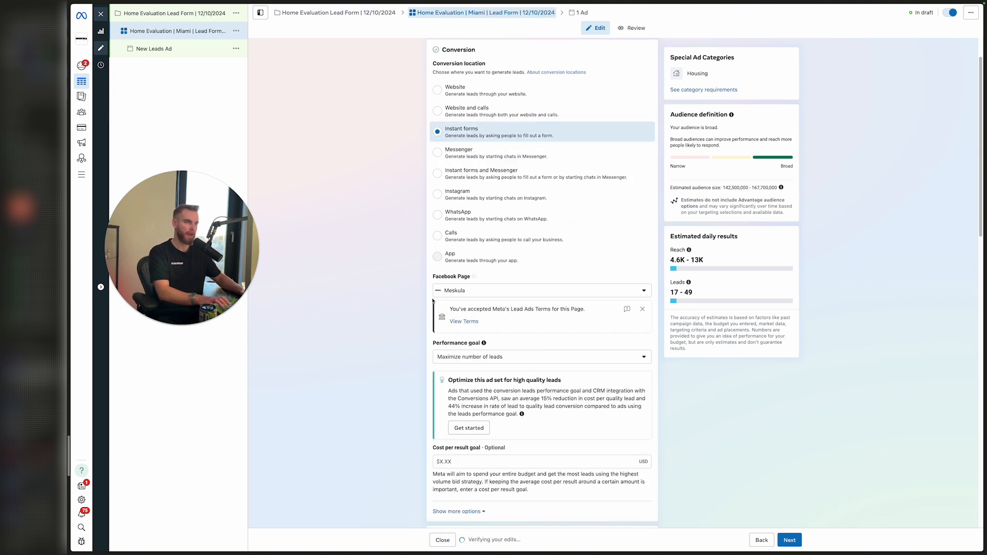
pyautogui.scroll(-1, 441, 309)
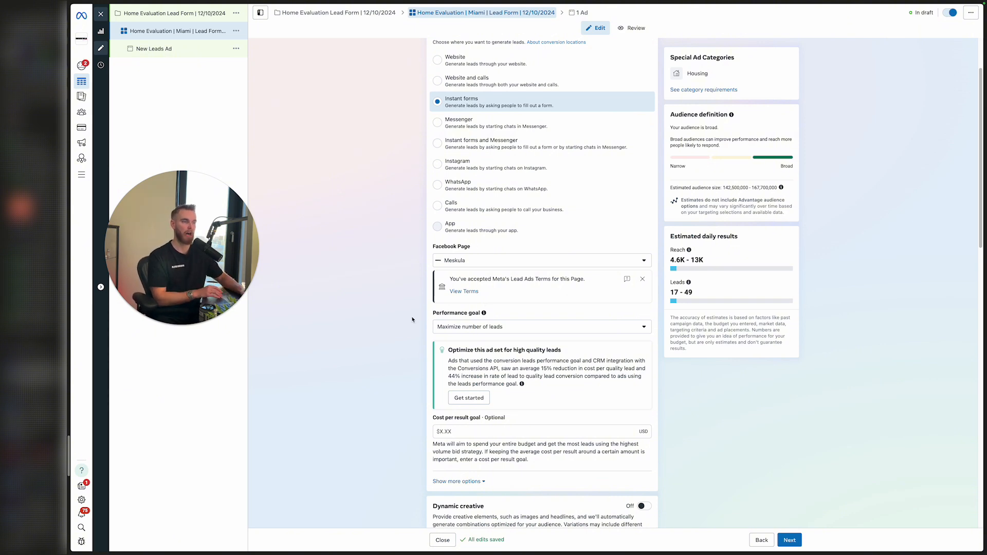
pyautogui.scroll(-1, 412, 320)
pyautogui.click(494, 317)
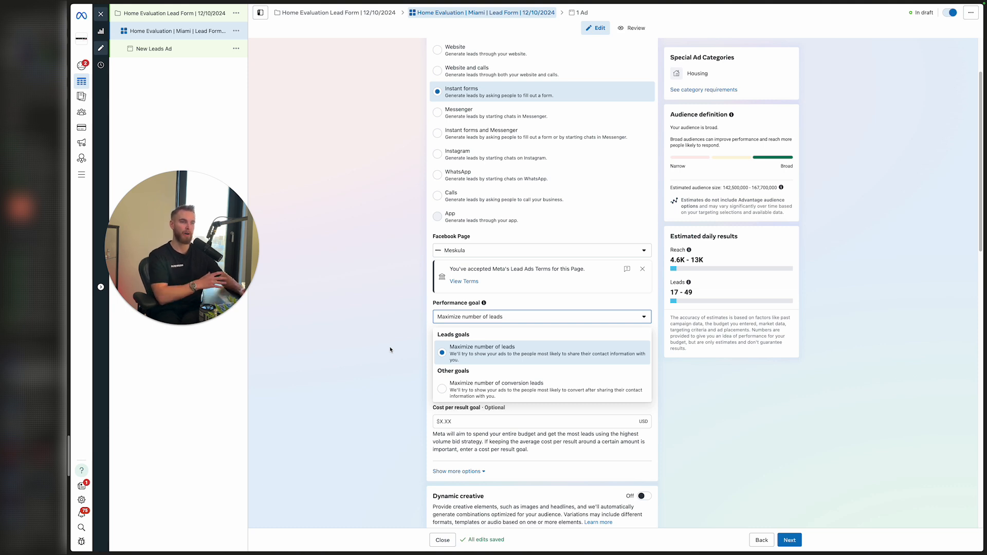
pyautogui.click(390, 350)
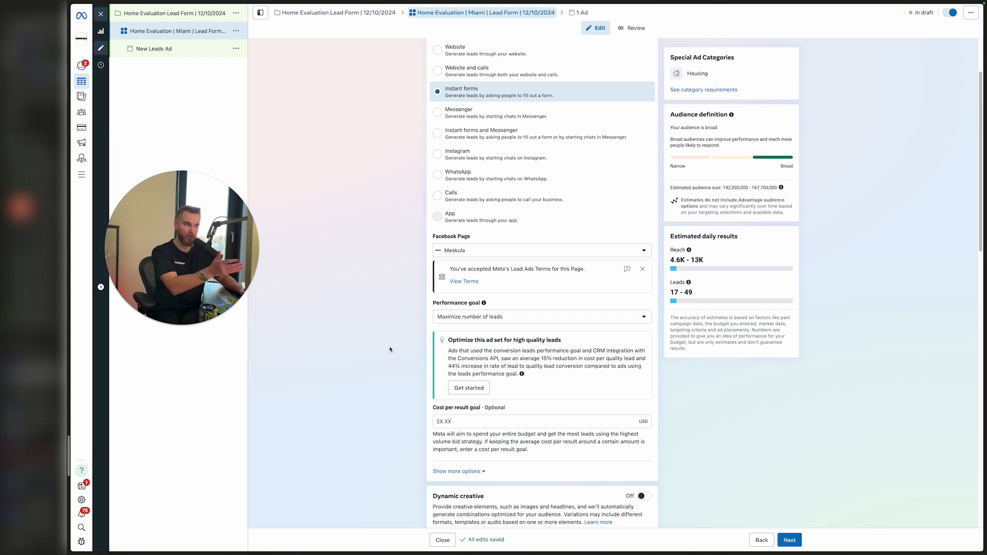
# Examine the ad set's cost per result goal, dynamic creative, catalog, and budget and schedule settings.
pyautogui.scroll(-1, 395, 345)
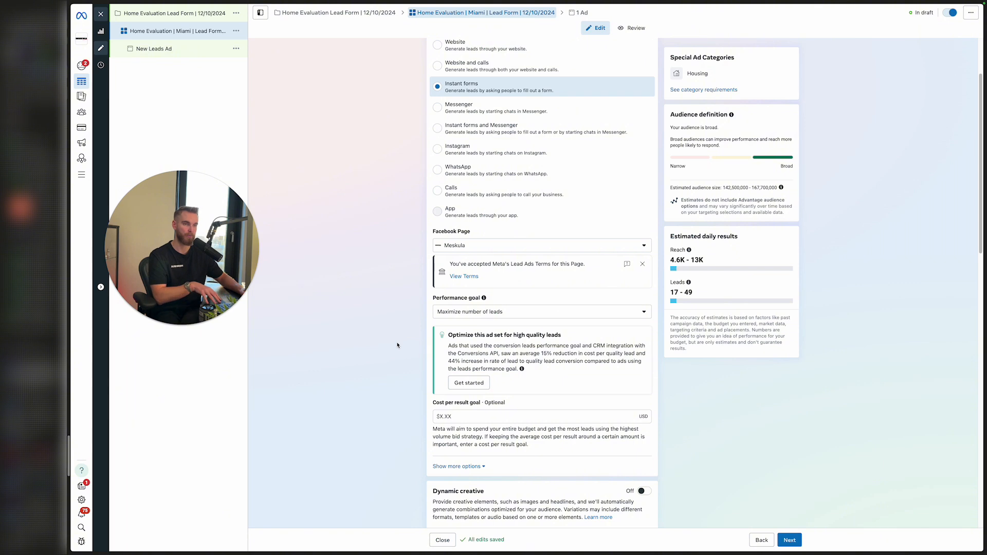
pyautogui.scroll(-1, 397, 345)
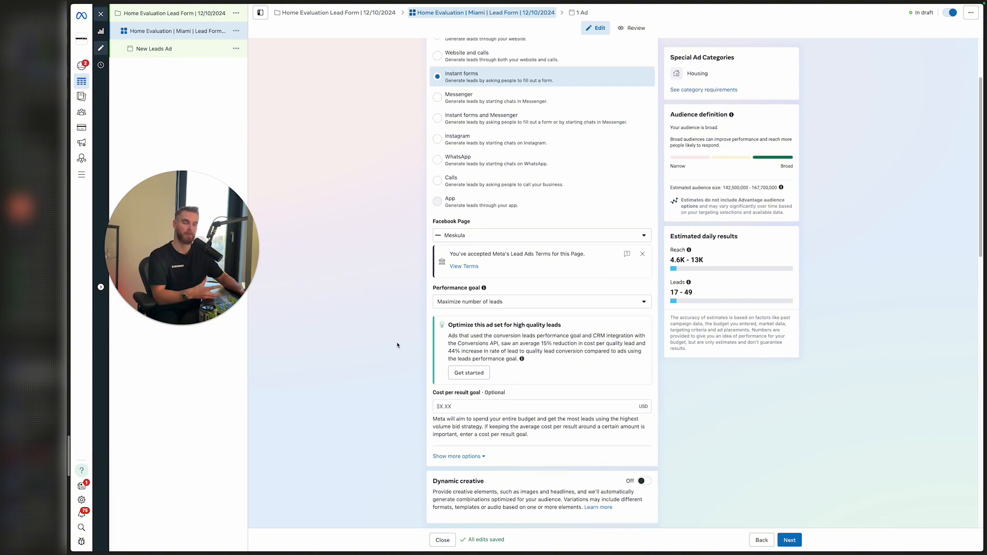
pyautogui.scroll(-1, 397, 345)
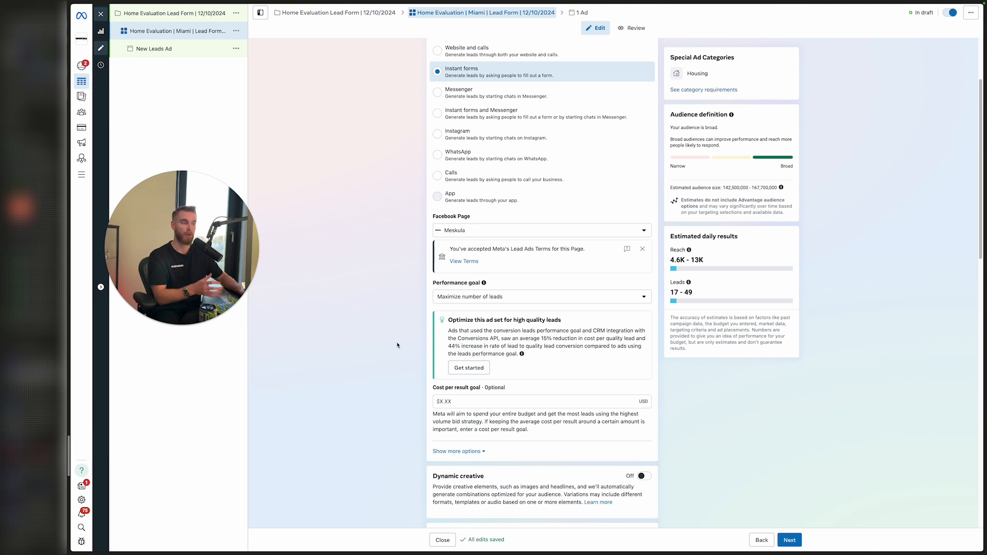
pyautogui.scroll(-3, 397, 345)
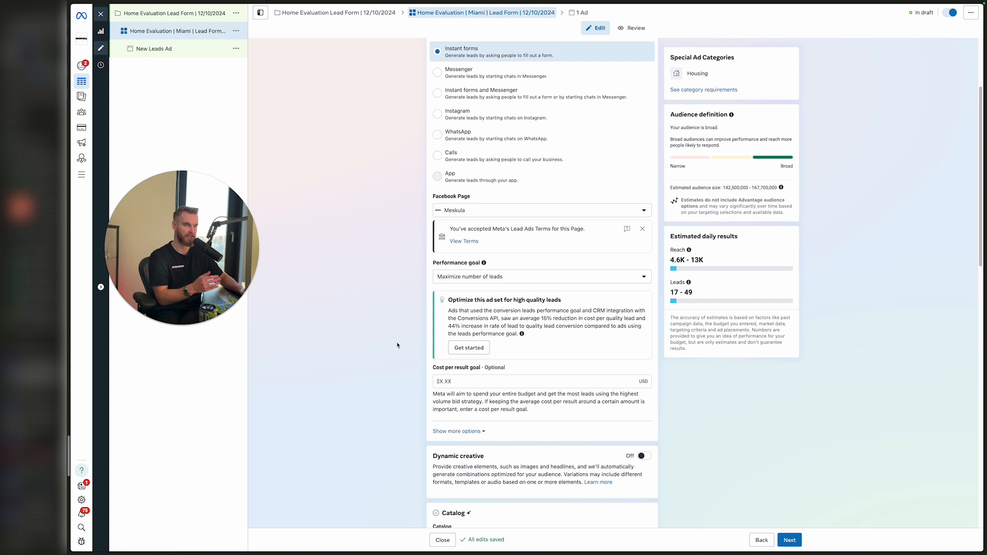
pyautogui.scroll(-3, 397, 345)
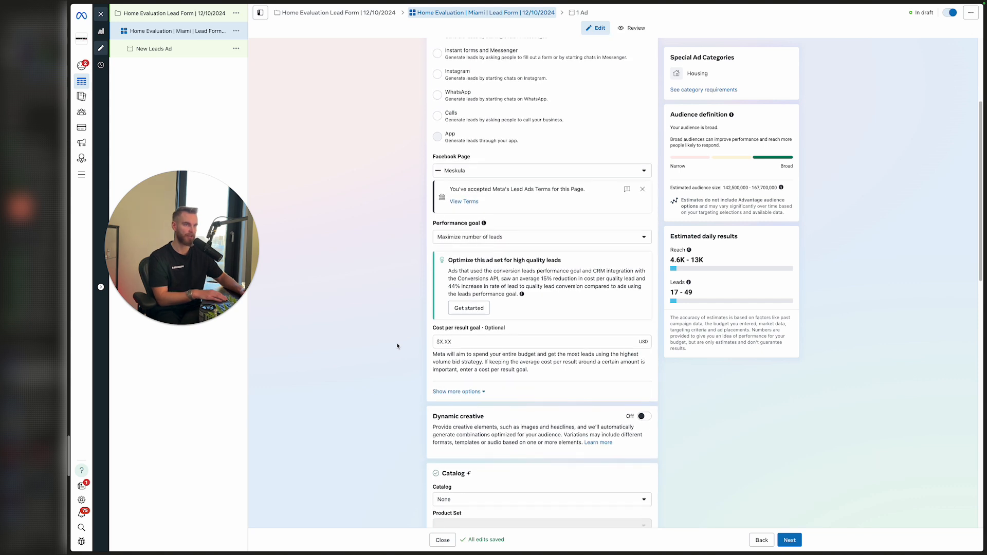
pyautogui.scroll(-7, 397, 346)
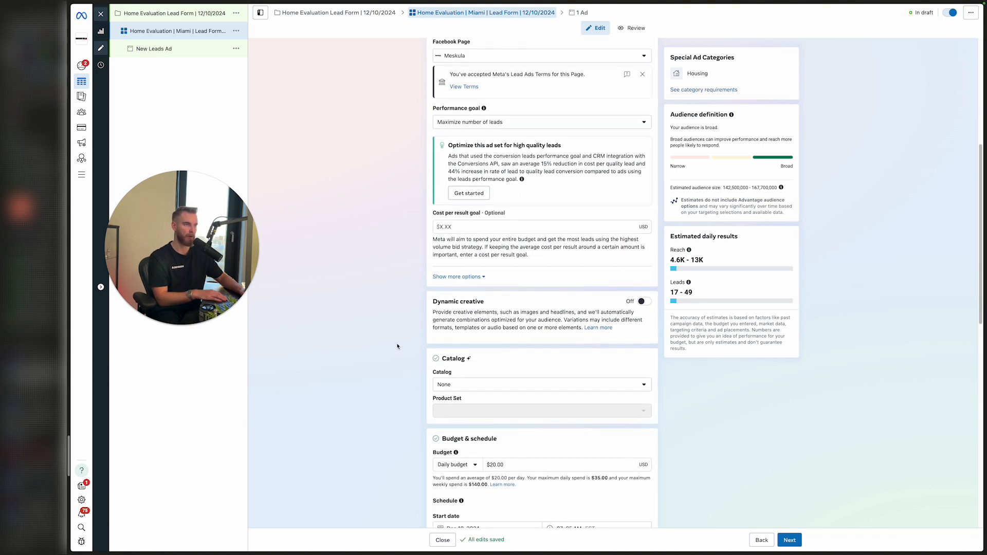
pyautogui.scroll(-3, 397, 345)
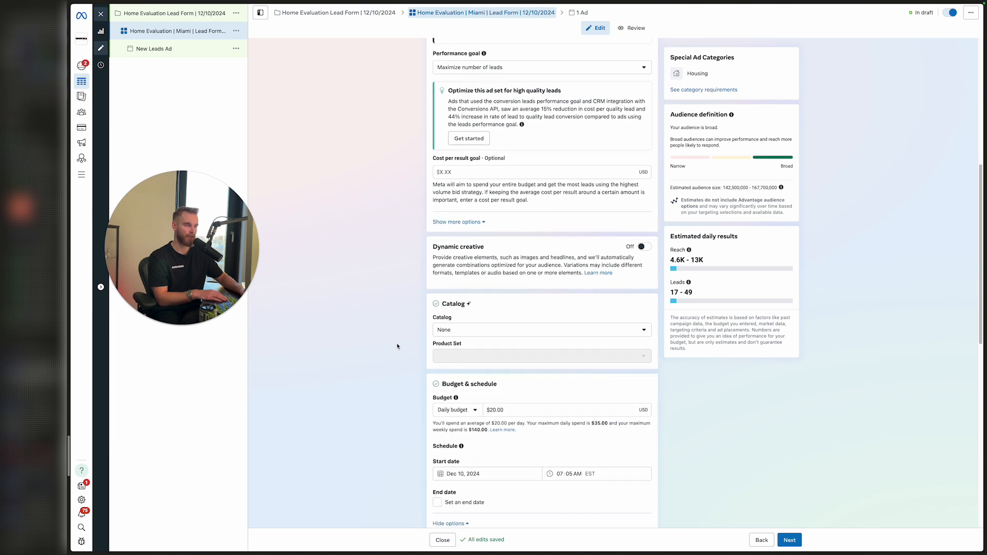
pyautogui.scroll(-2, 596, 377)
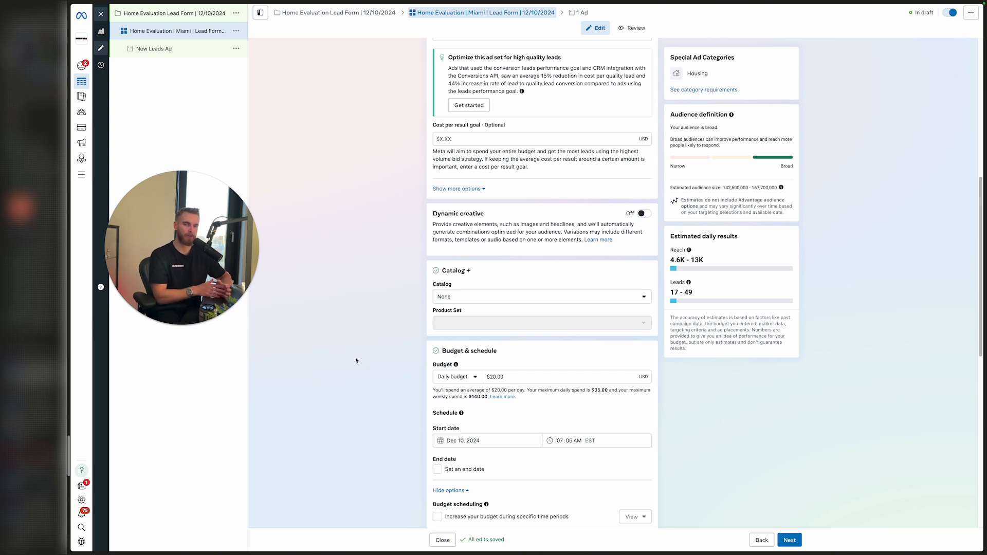
pyautogui.scroll(3, 355, 360)
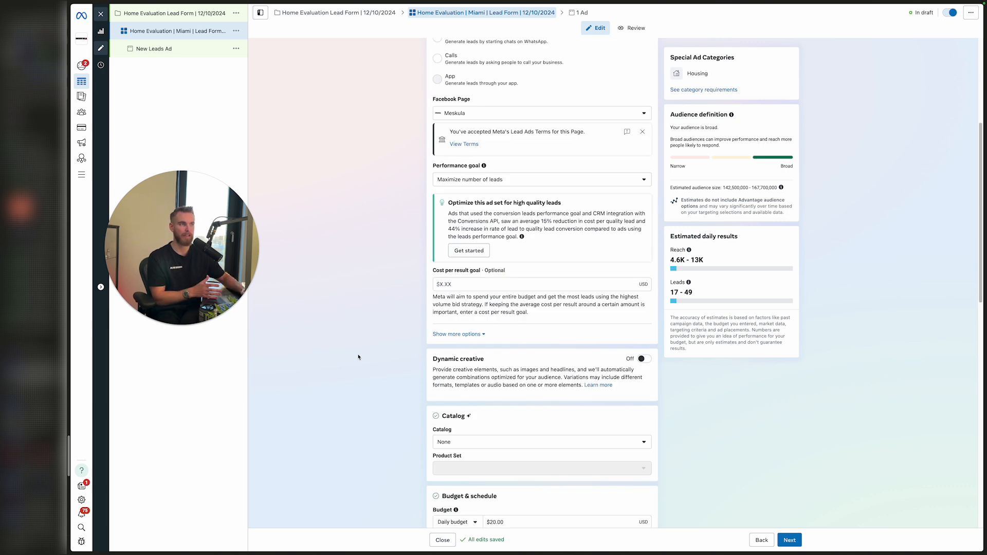
pyautogui.scroll(-4, 445, 226)
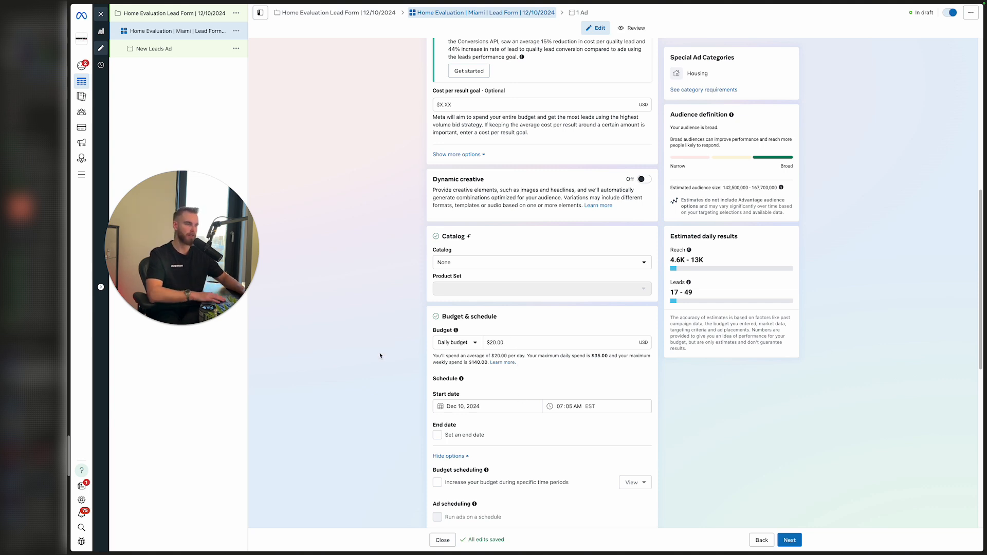
pyautogui.scroll(-1, 380, 356)
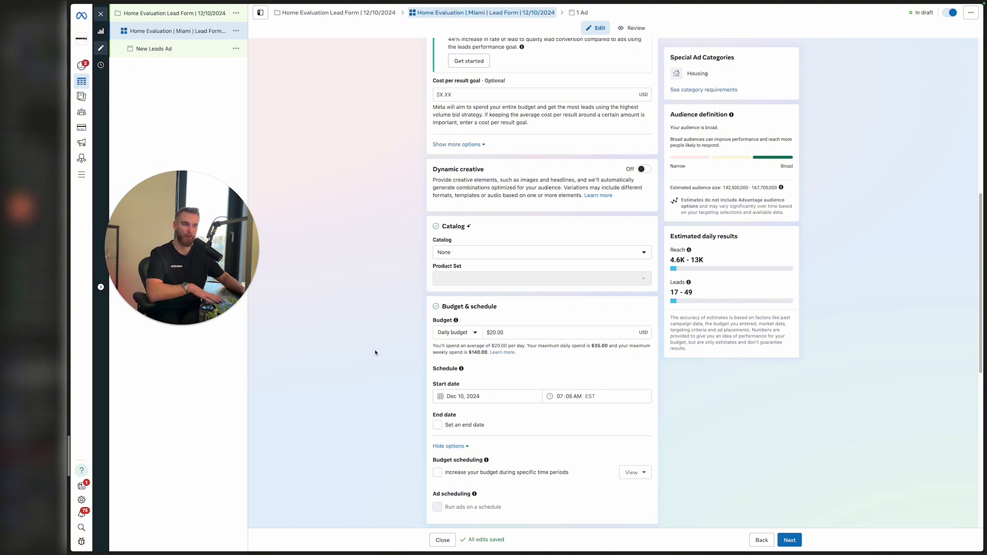
pyautogui.scroll(-1, 374, 352)
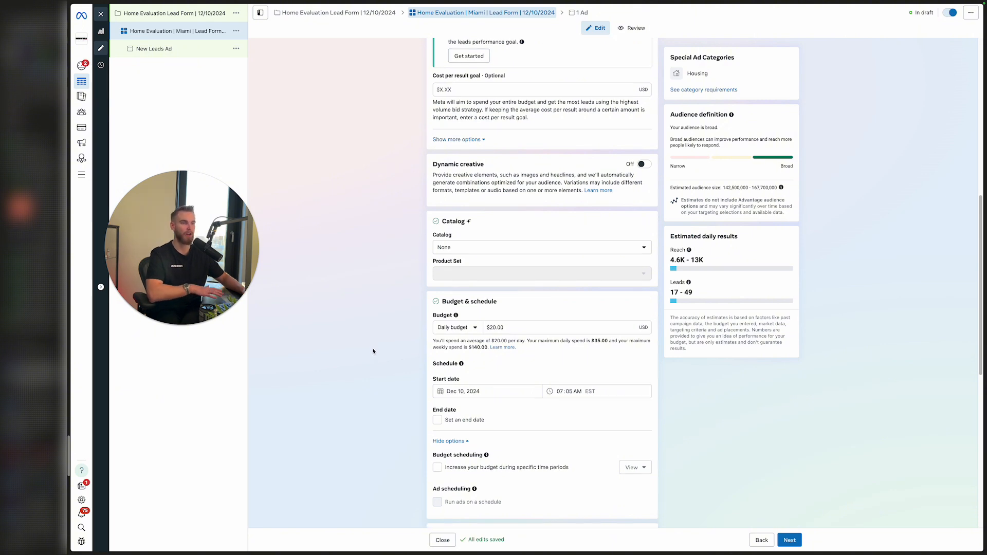
pyautogui.scroll(-3, 373, 351)
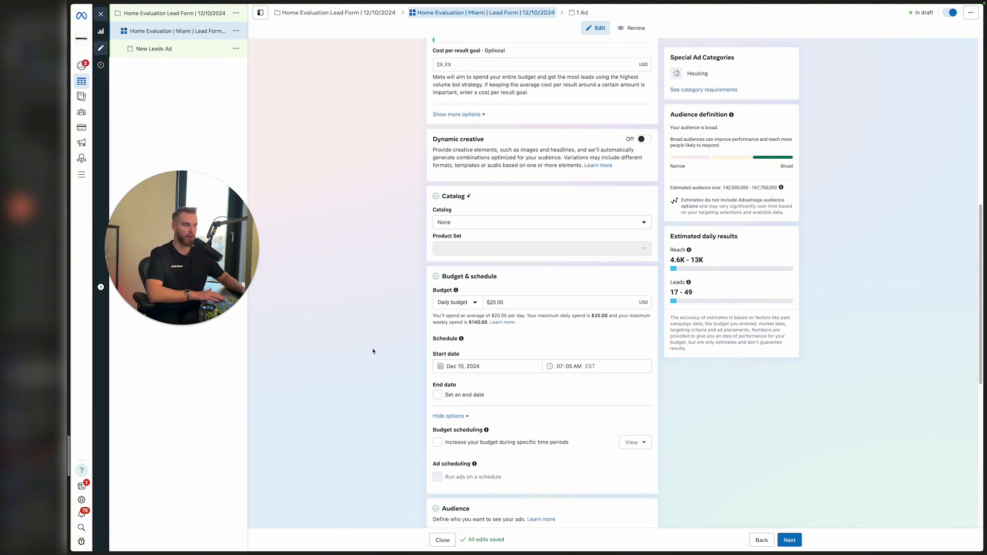
# Set the ad set's start date to Dec 11, 2024.
pyautogui.click(447, 359)
pyautogui.click(410, 356)
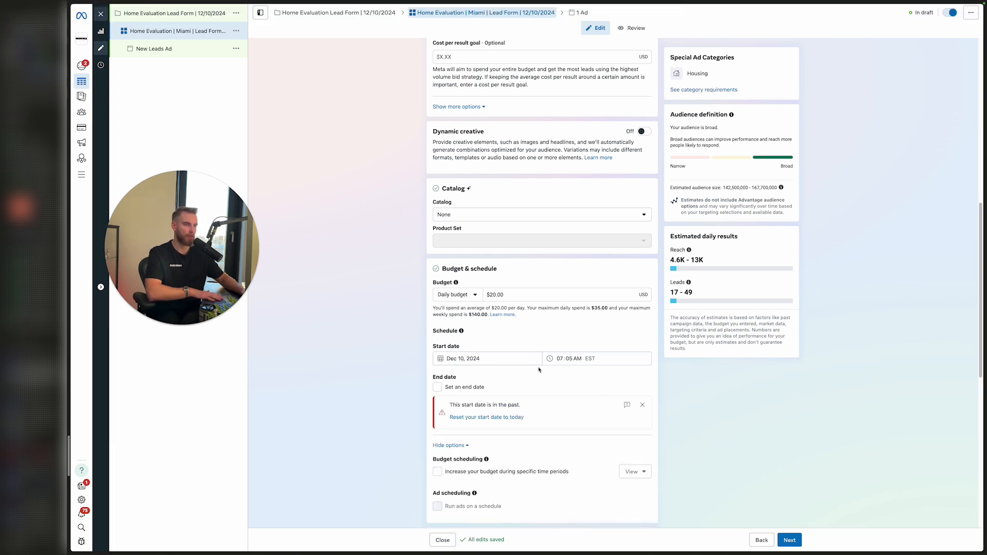
pyautogui.click(568, 359)
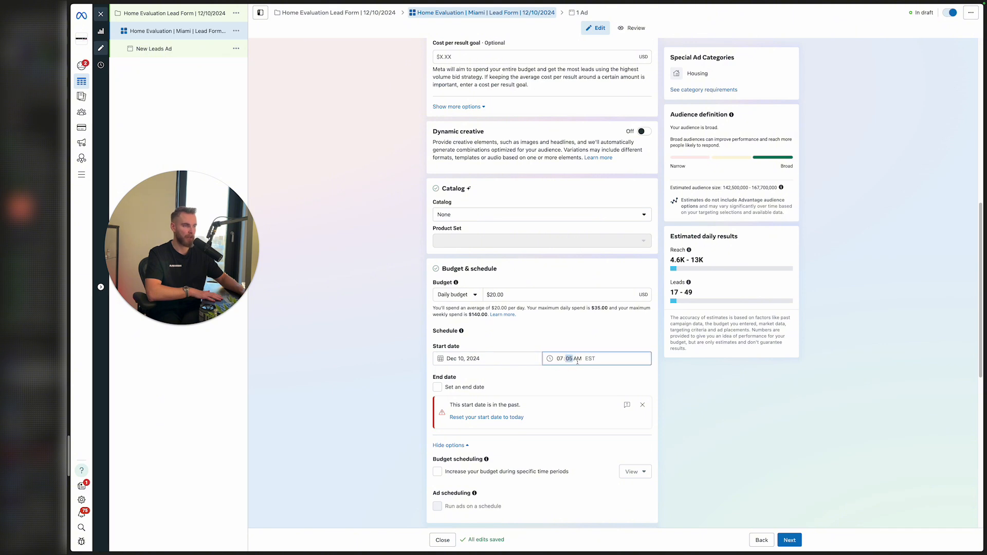
pyautogui.click(563, 359)
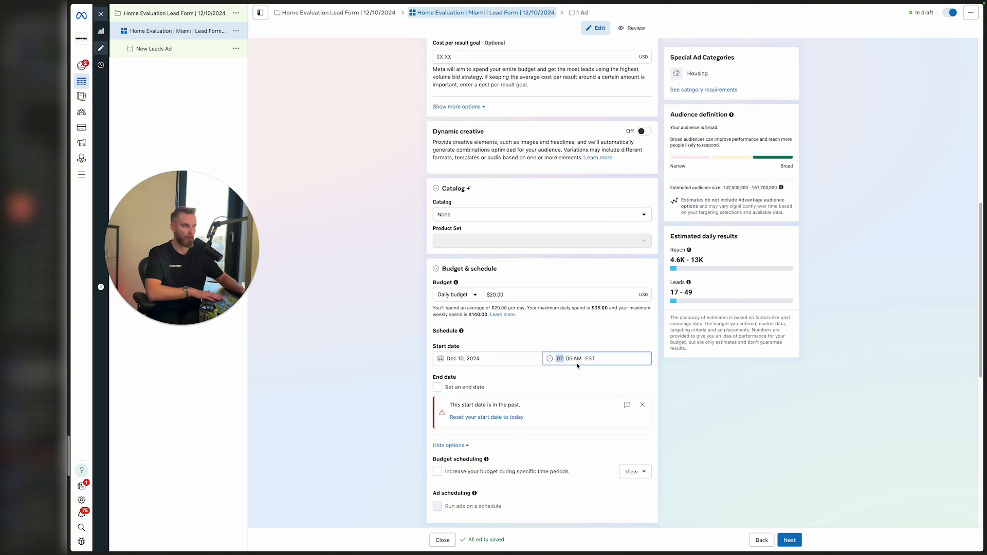
pyautogui.click(473, 358)
pyautogui.click(476, 412)
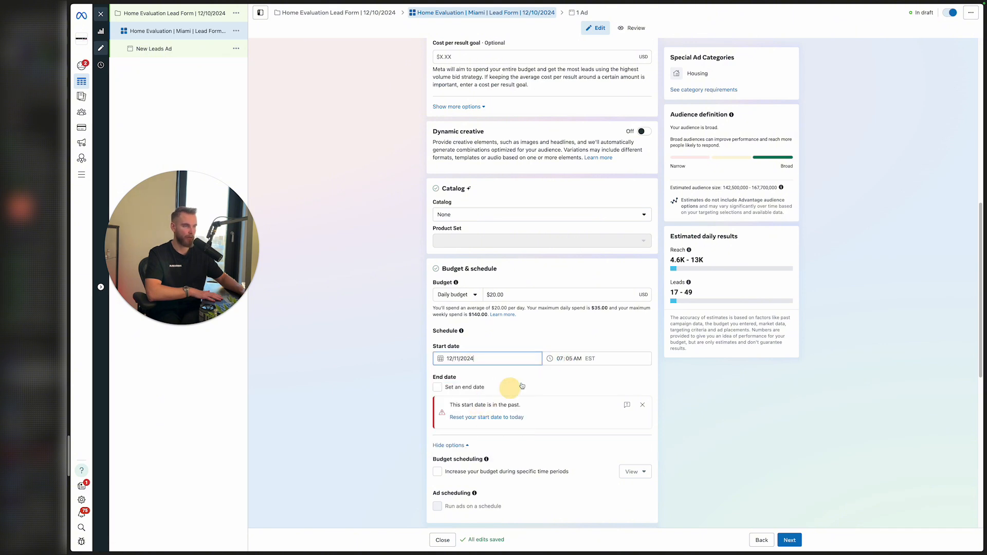
# Set the ad set's start time to 12:00 AM EST.
pyautogui.click(559, 356)
pyautogui.click(563, 359)
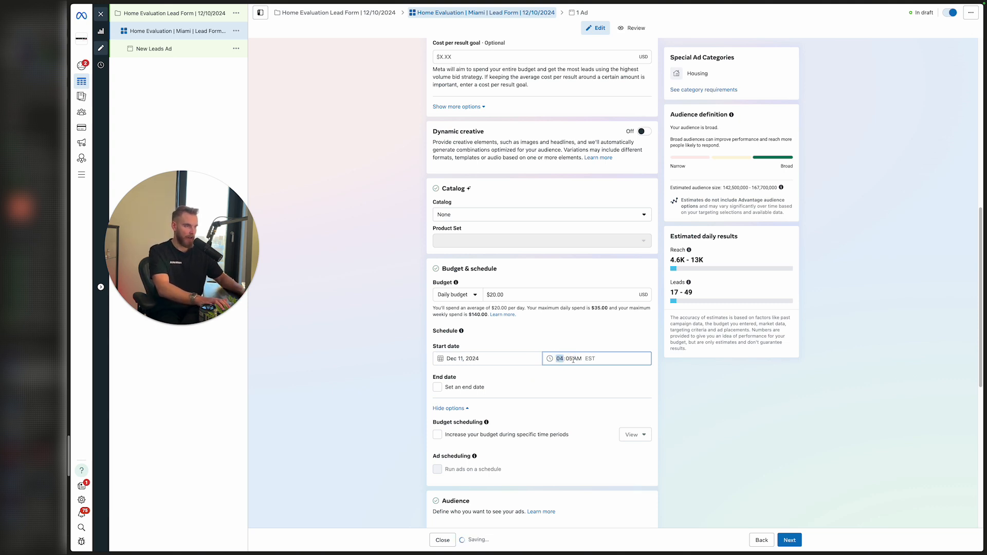
pyautogui.click(569, 360)
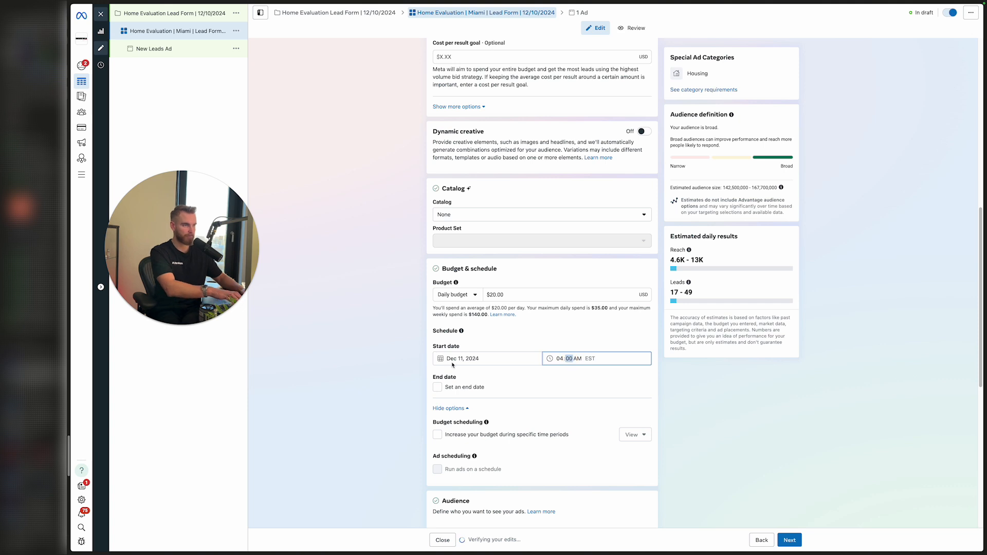
pyautogui.click(559, 359)
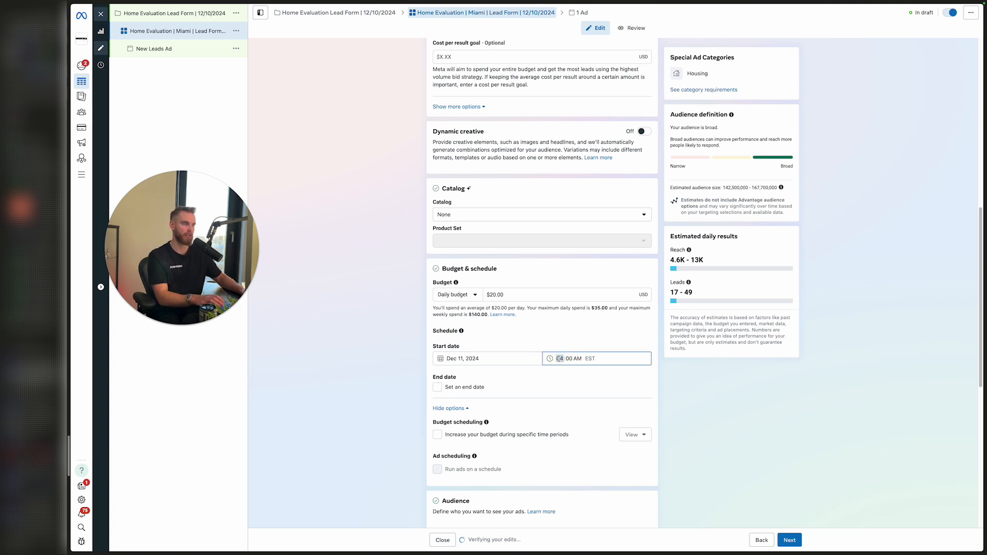
pyautogui.write('12')
pyautogui.click(348, 359)
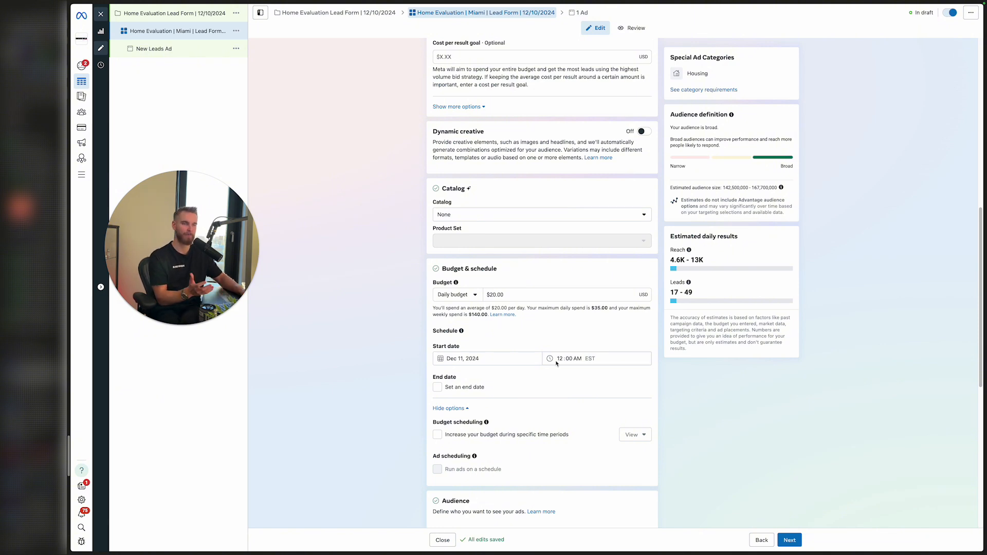
# Remove the Falkland Islands from the included locations of the ad set's audience.
pyautogui.scroll(-1, 411, 360)
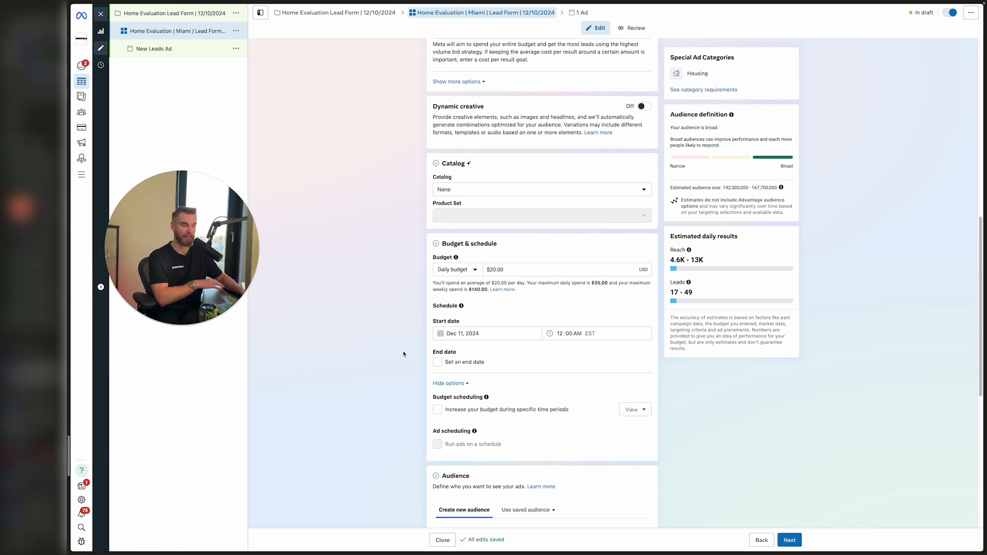
pyautogui.scroll(-1, 405, 353)
pyautogui.scroll(-2, 412, 353)
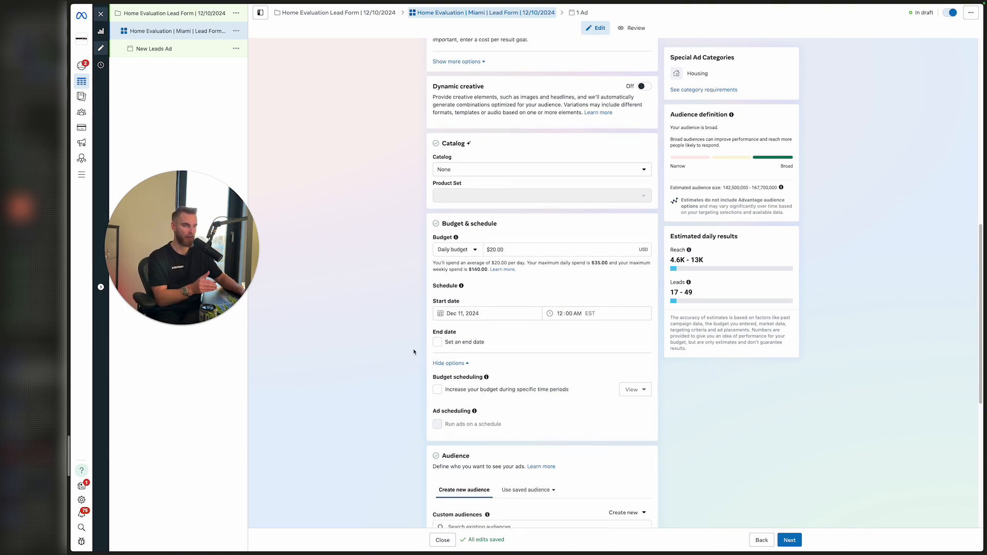
pyautogui.scroll(-4, 382, 330)
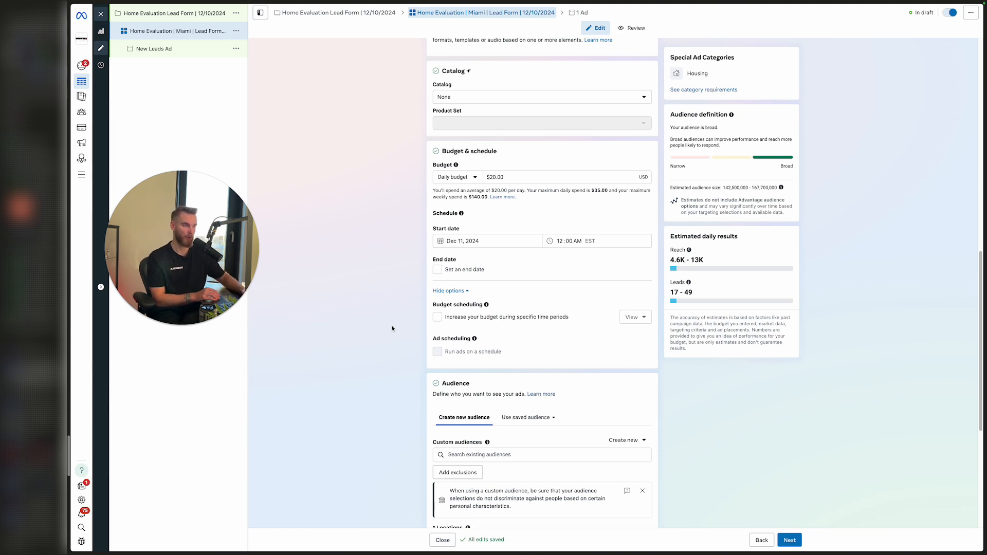
pyautogui.scroll(-2, 393, 330)
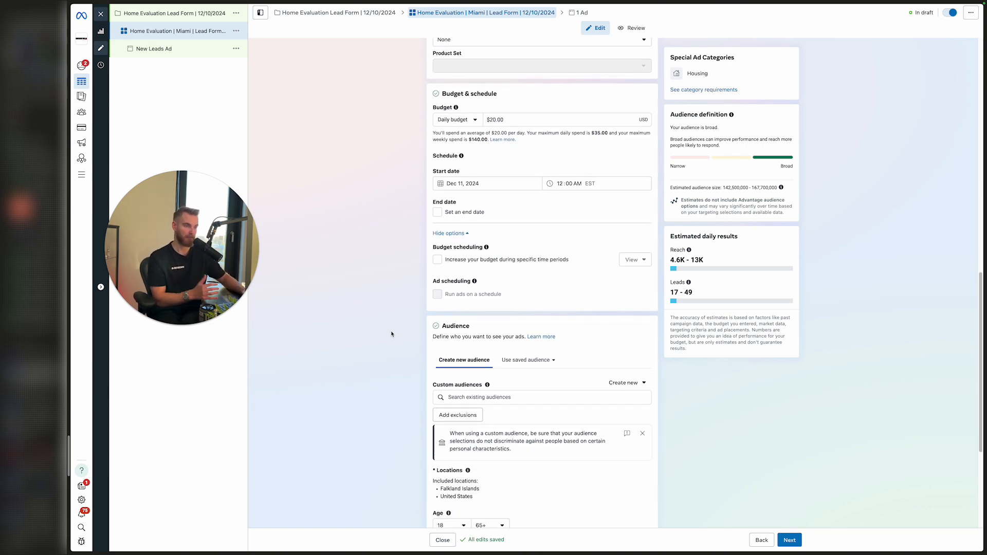
pyautogui.scroll(-2, 405, 344)
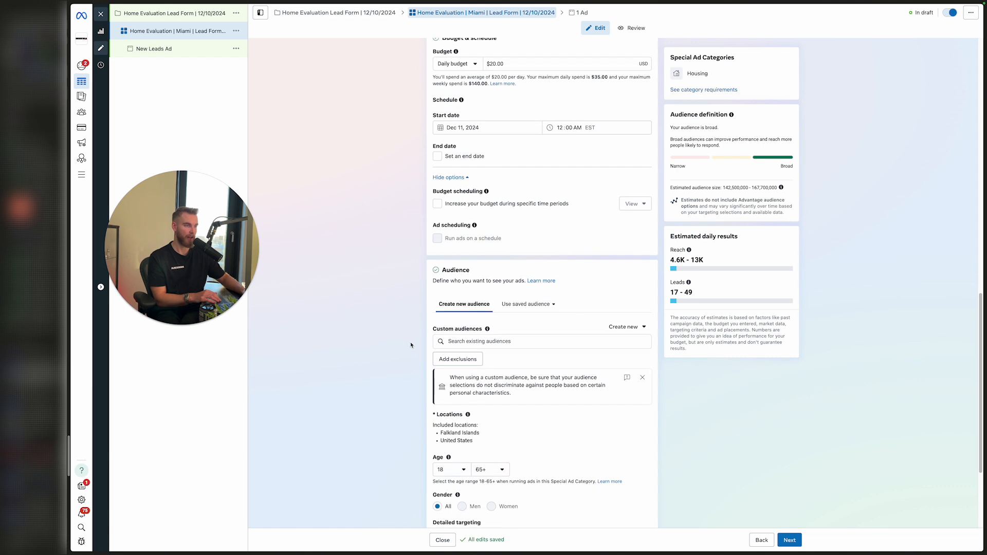
pyautogui.scroll(-2, 411, 345)
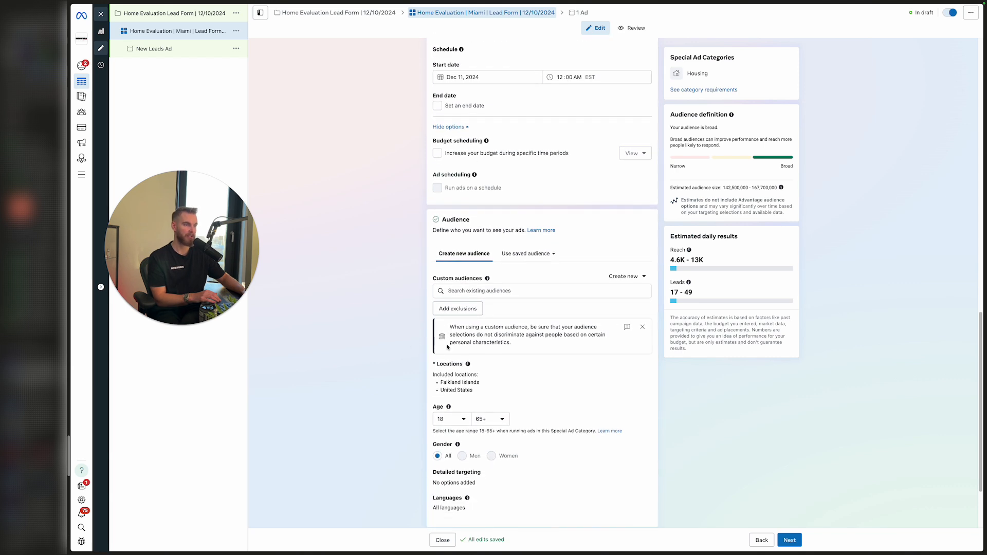
pyautogui.scroll(-1, 447, 347)
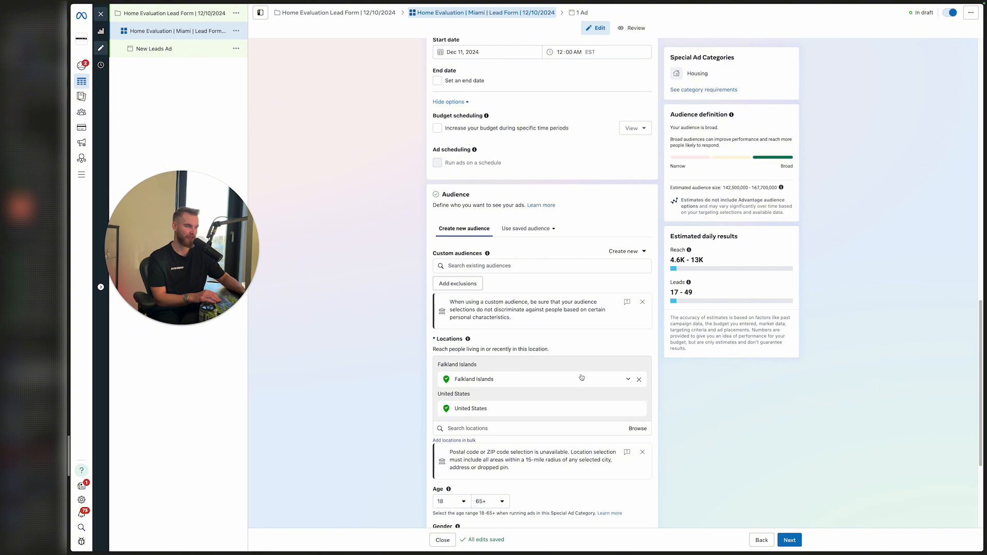
pyautogui.click(639, 380)
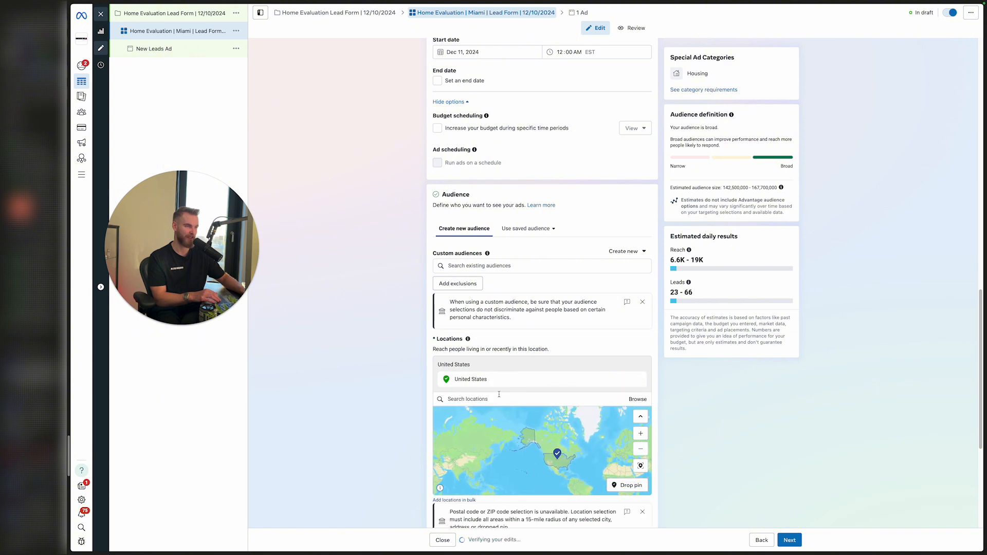
# Search the audience locations for miami and target Miami, Florida, United States.
pyautogui.click(497, 399)
pyautogui.write('miamia')
pyautogui.press('BackSpace')
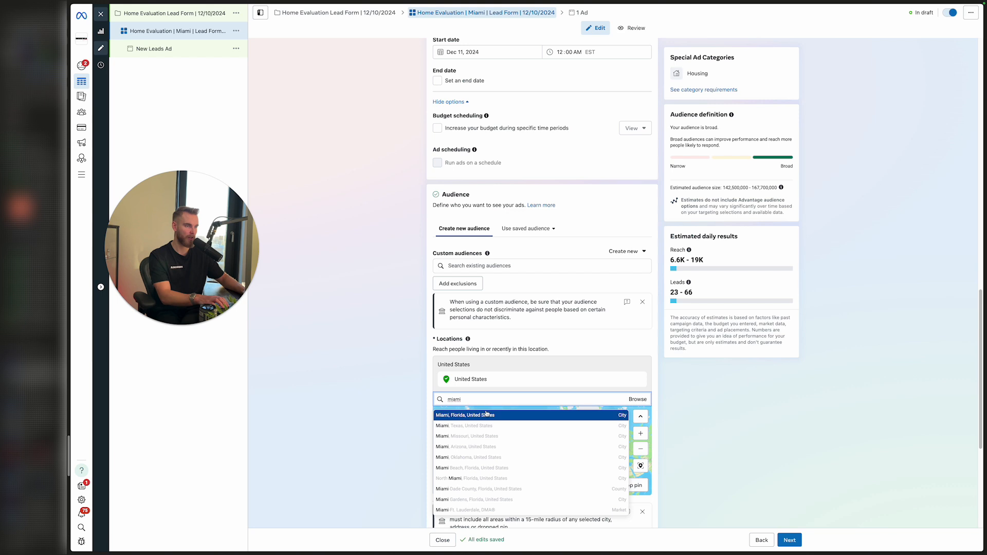
pyautogui.click(480, 415)
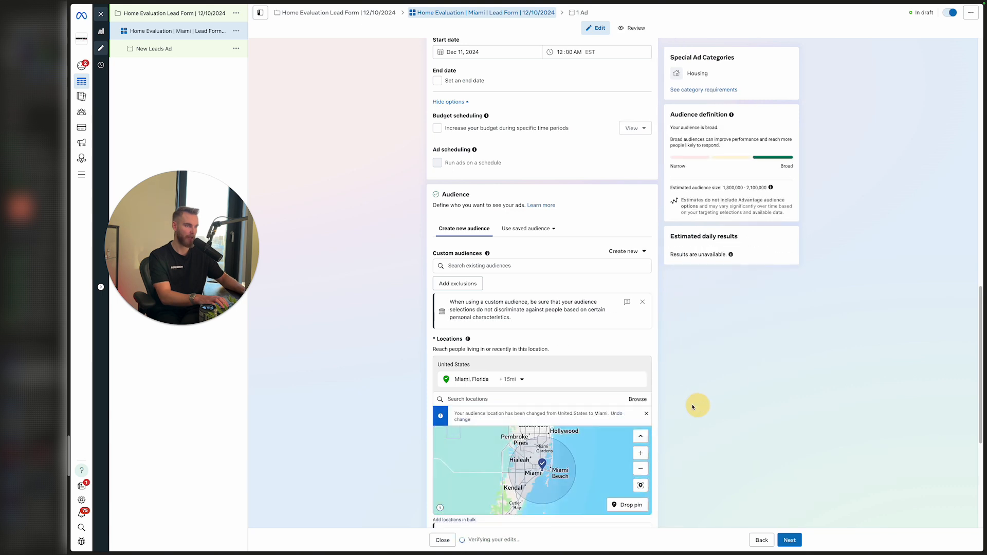
# Examine the Miami location's radius setting, its reach description and the area it covers on the map.
pyautogui.click(509, 379)
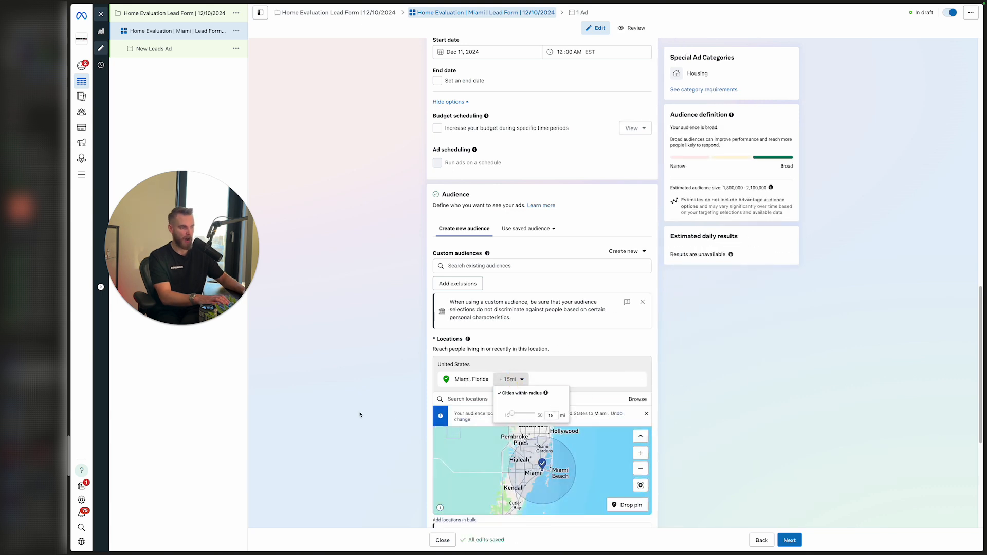
pyautogui.click(335, 393)
pyautogui.scroll(-1, 363, 390)
pyautogui.scroll(-1, 363, 390)
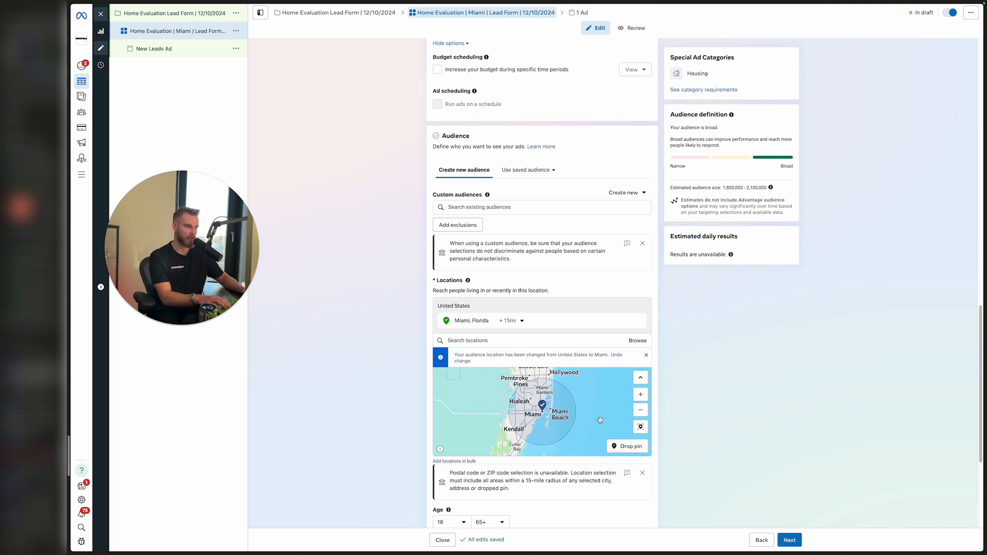
pyautogui.scroll(-1, 695, 394)
pyautogui.scroll(-1, 695, 394)
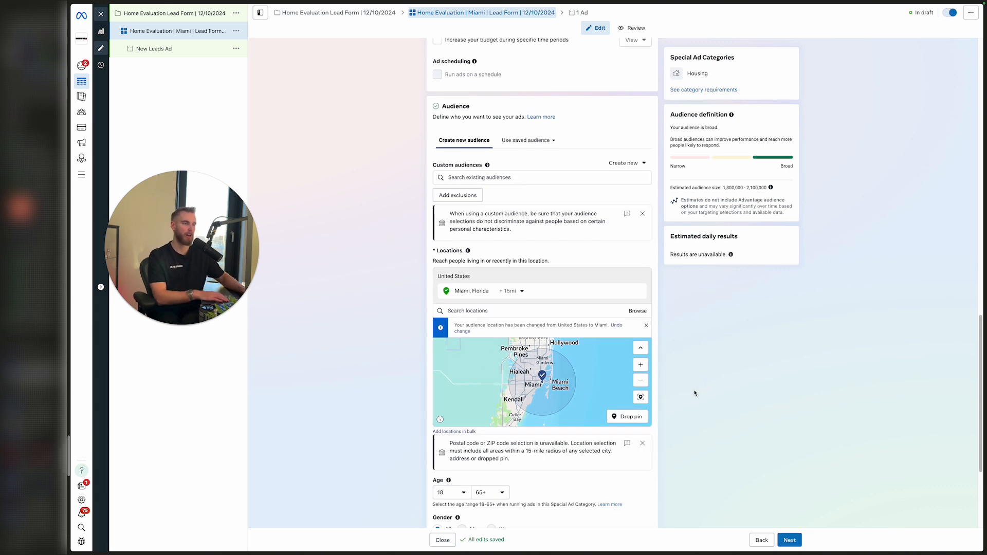
pyautogui.scroll(-1, 622, 393)
pyautogui.scroll(-1, 374, 405)
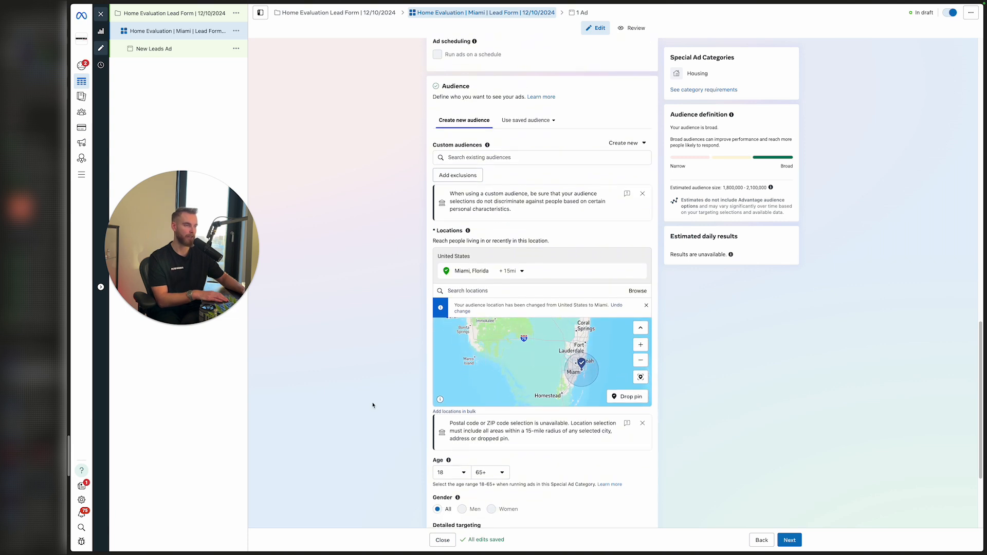
pyautogui.moveTo(446, 241); pyautogui.dragTo(491, 240)
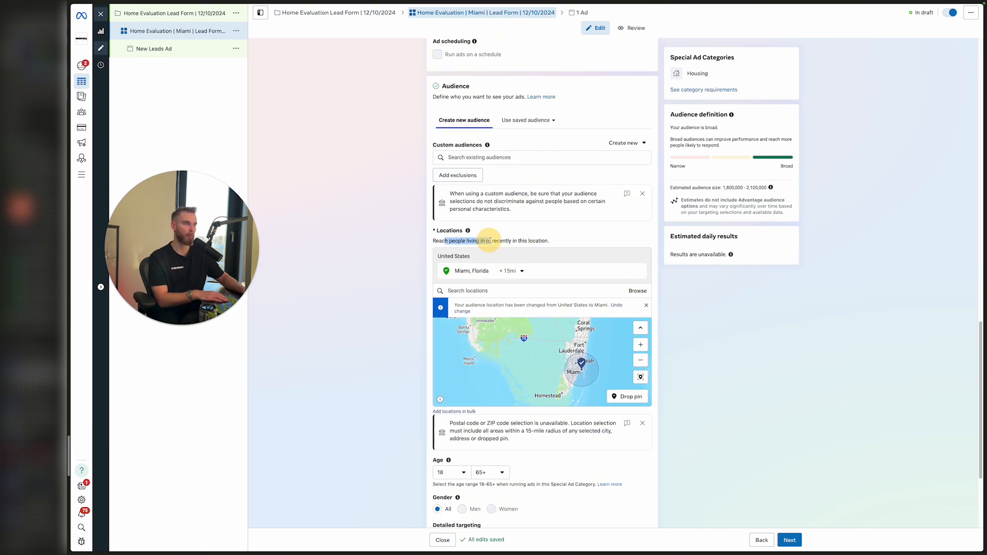
pyautogui.click(507, 241)
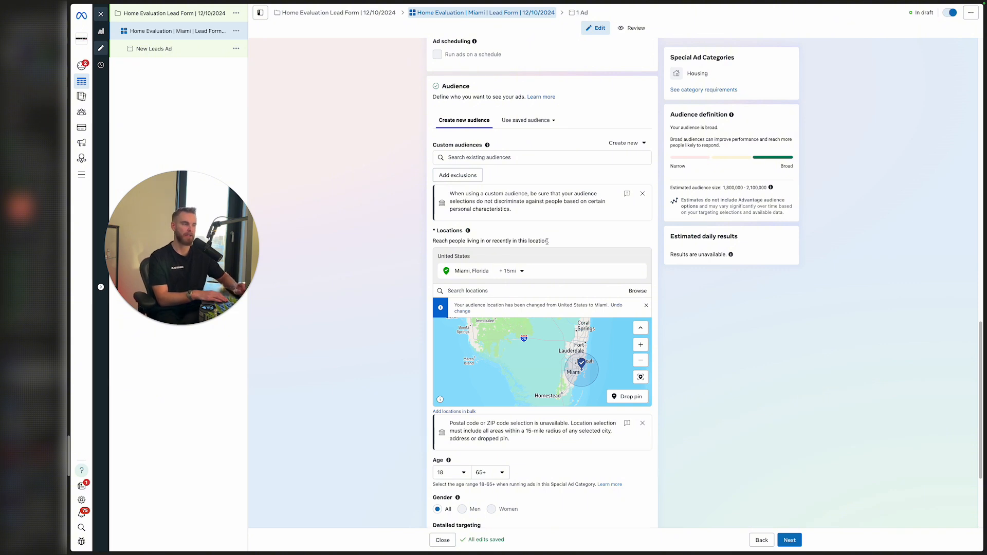
pyautogui.scroll(6, 587, 366)
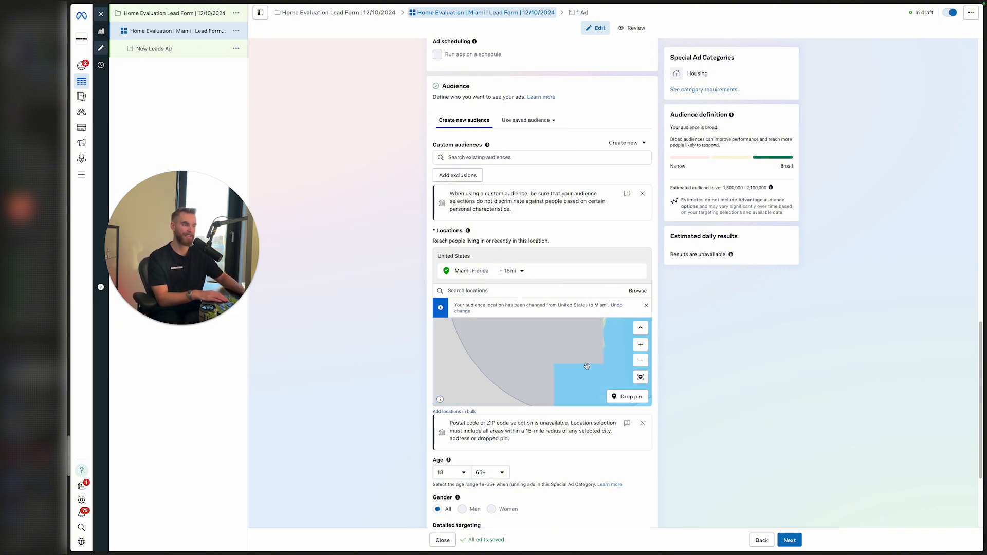
pyautogui.scroll(-3, 586, 367)
pyautogui.moveTo(591, 362); pyautogui.dragTo(539, 379)
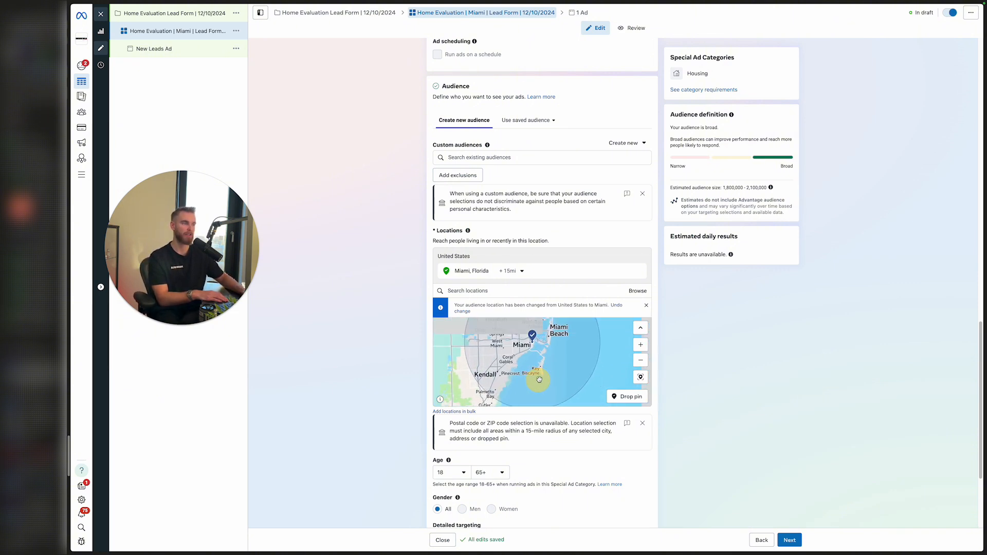
pyautogui.scroll(-2, 540, 379)
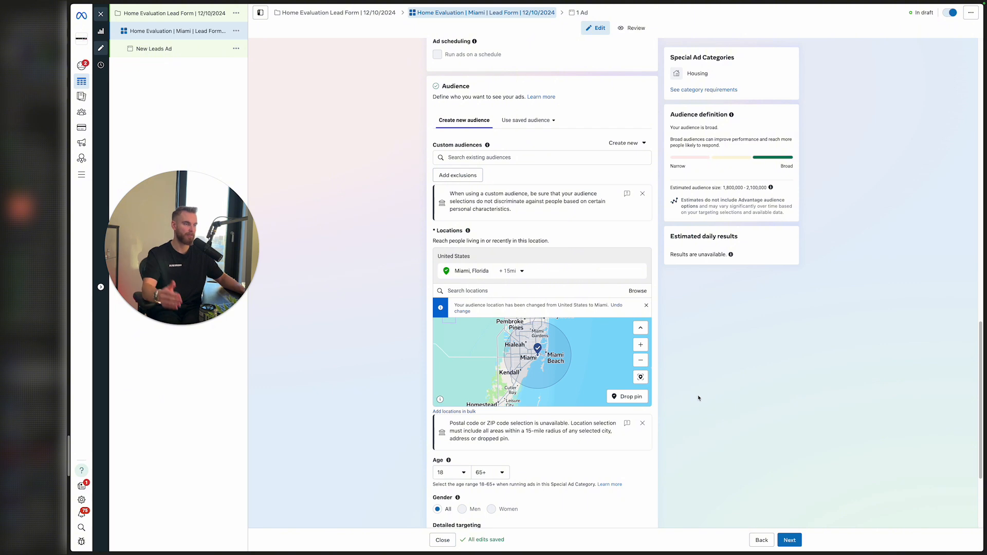
# Review the audience's age, gender, detailed targeting and language settings.
pyautogui.scroll(-1, 699, 398)
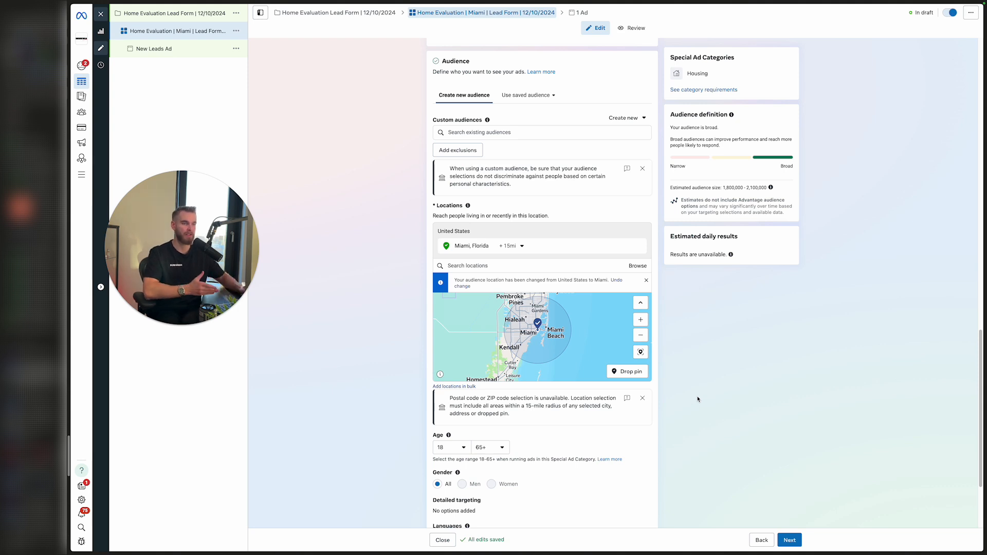
pyautogui.scroll(-1, 698, 401)
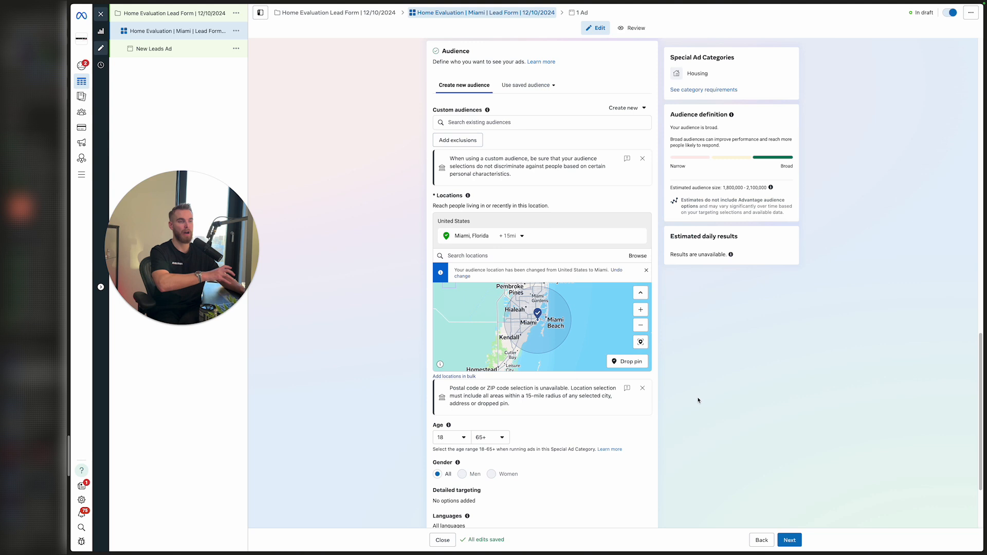
pyautogui.scroll(-4, 698, 401)
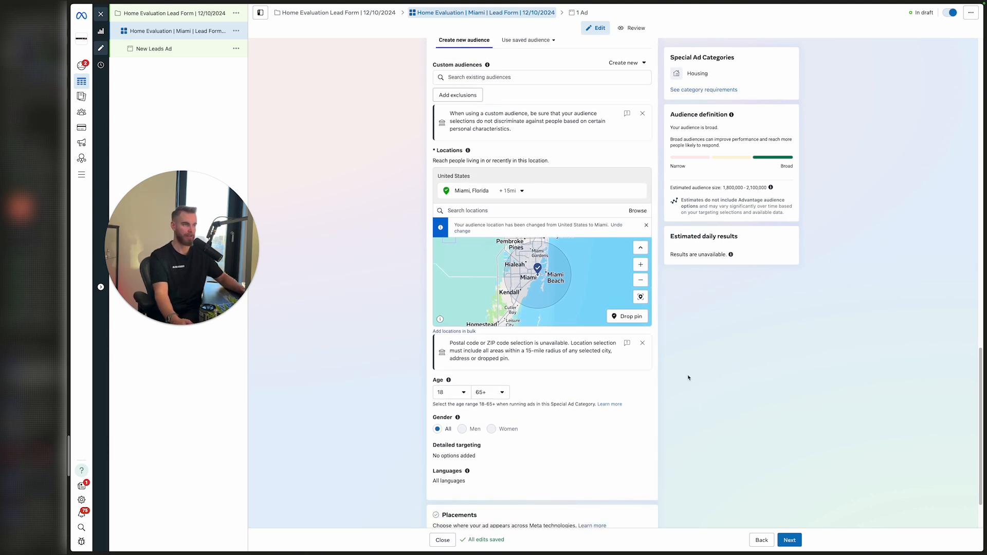
pyautogui.scroll(-2, 379, 226)
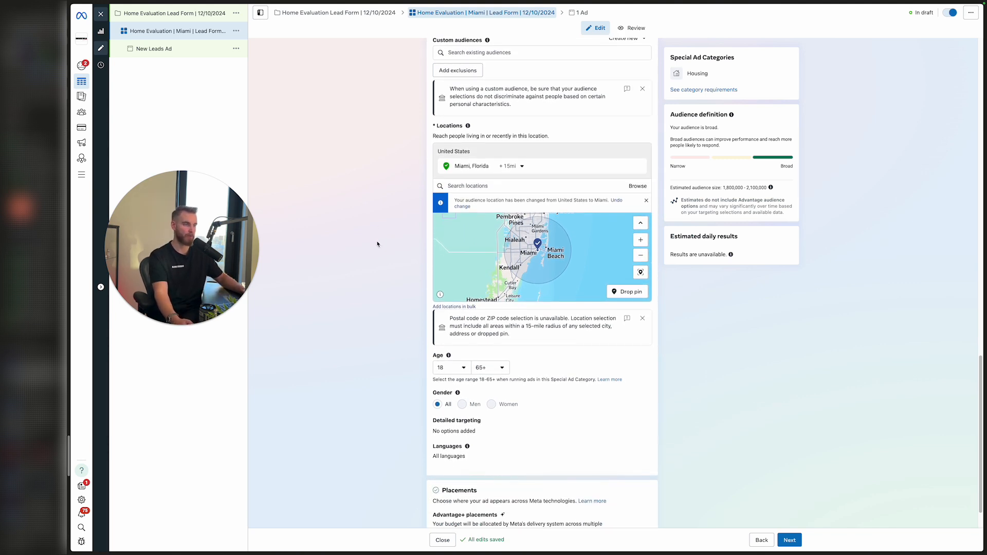
pyautogui.scroll(-3, 378, 244)
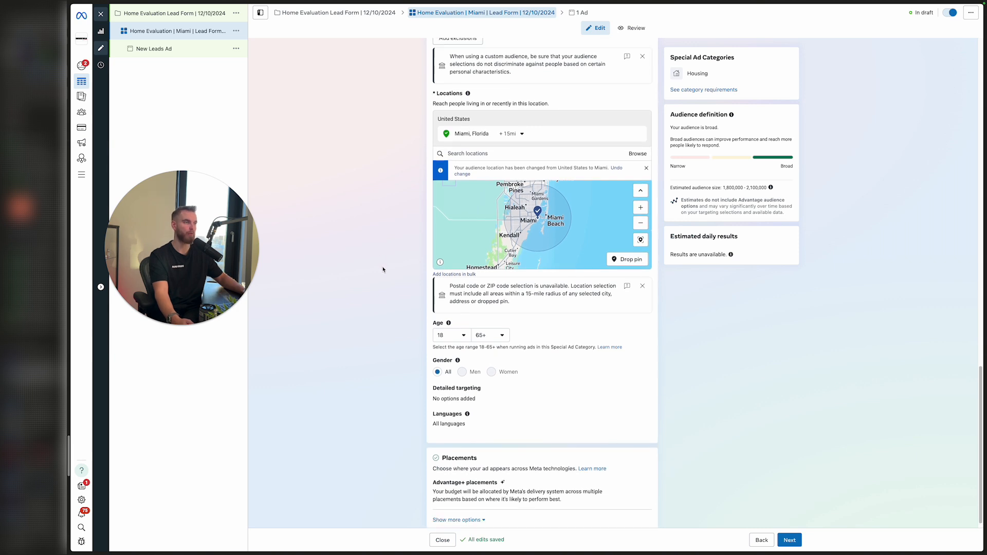
pyautogui.scroll(-1, 383, 269)
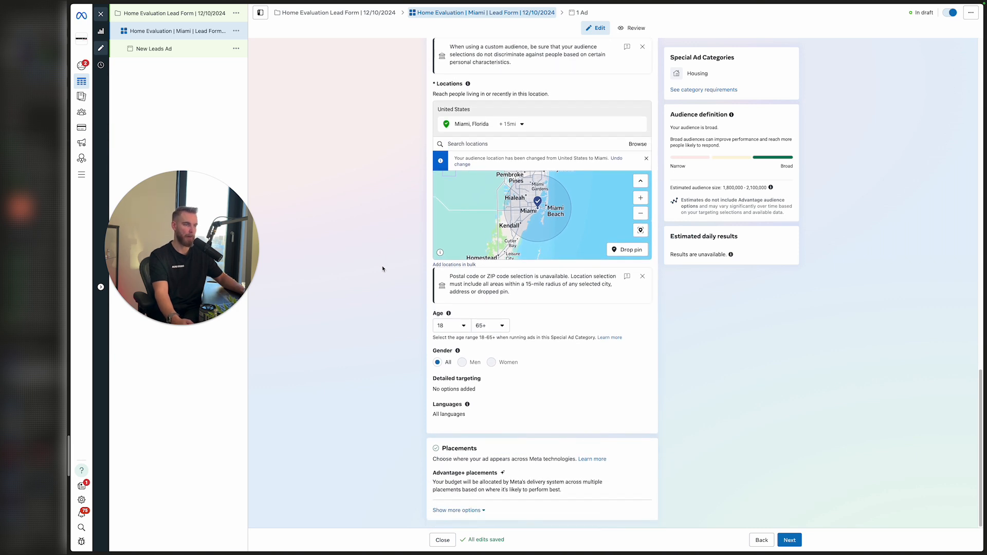
# Switch the ad set to manual placements and deselect the Facebook and Audience Network platforms.
pyautogui.click(469, 511)
pyautogui.scroll(-5, 473, 487)
pyautogui.scroll(-1, 591, 378)
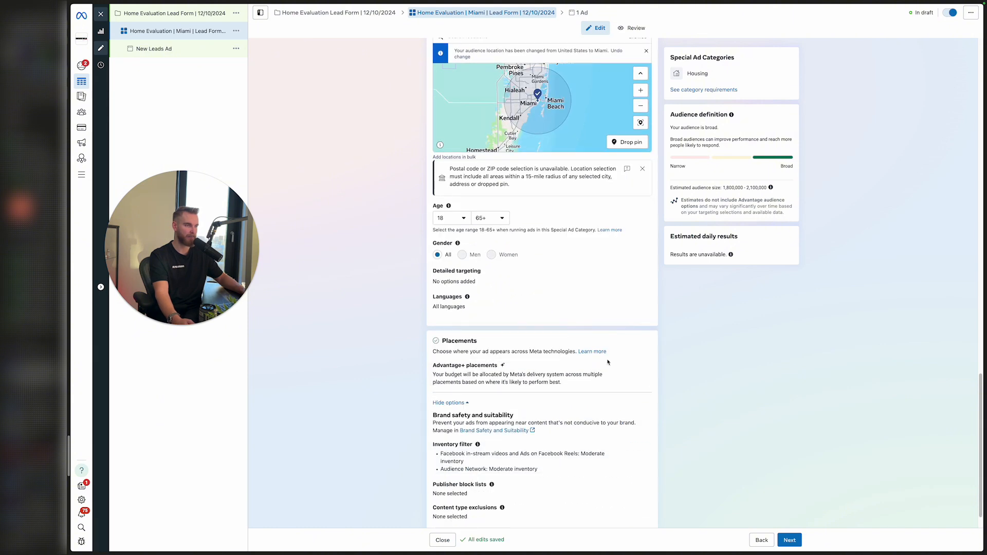
pyautogui.click(640, 366)
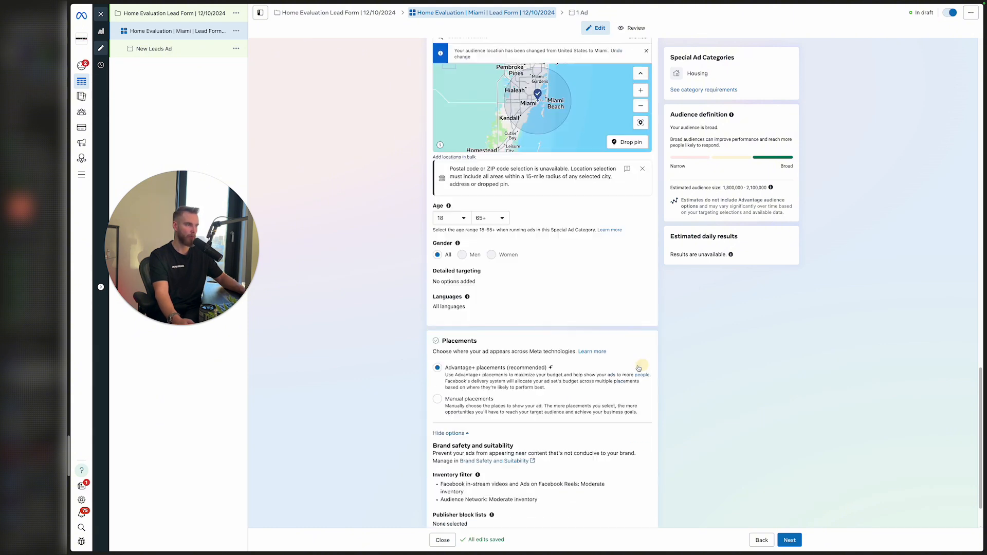
pyautogui.scroll(-3, 550, 378)
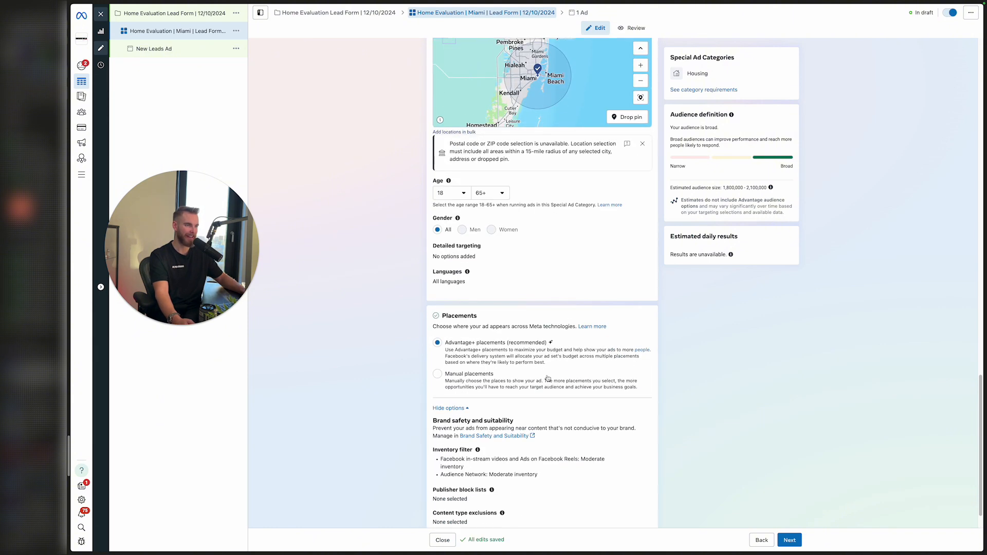
pyautogui.click(462, 373)
pyautogui.scroll(-5, 459, 377)
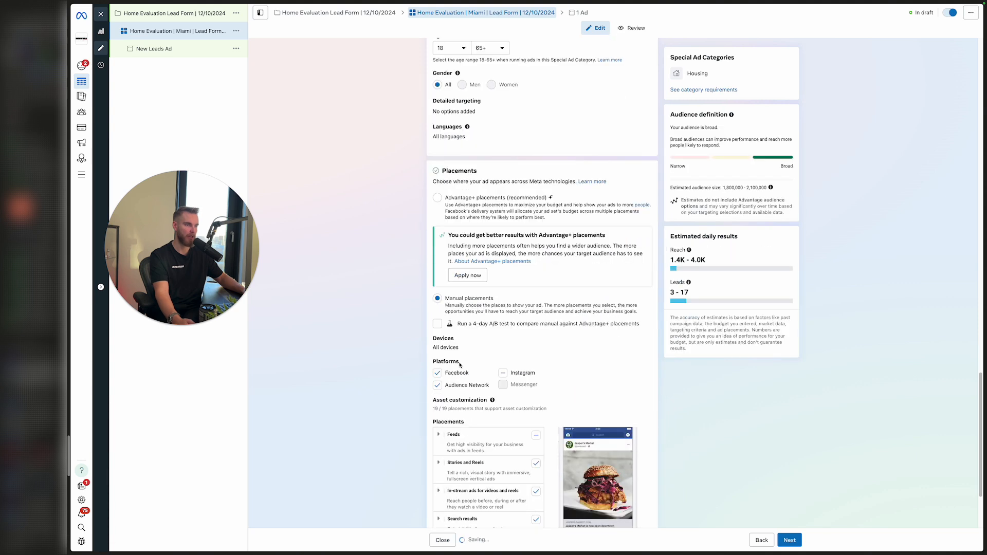
pyautogui.click(450, 385)
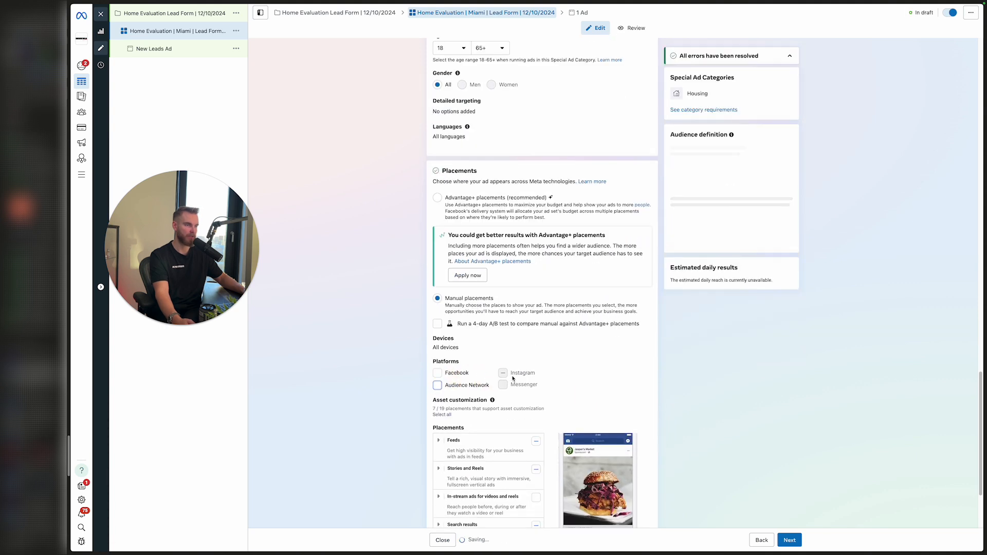
# In the Feeds placements, add Facebook Feed, Facebook profile feed and Facebook Marketplace, and deselect Instagram Explore.
pyautogui.scroll(-3, 543, 341)
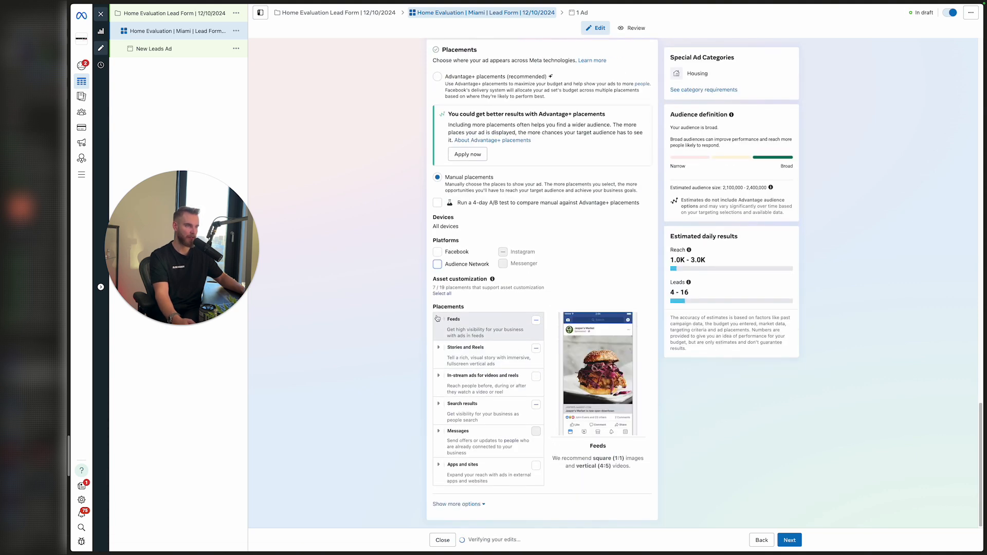
pyautogui.click(509, 323)
pyautogui.click(536, 338)
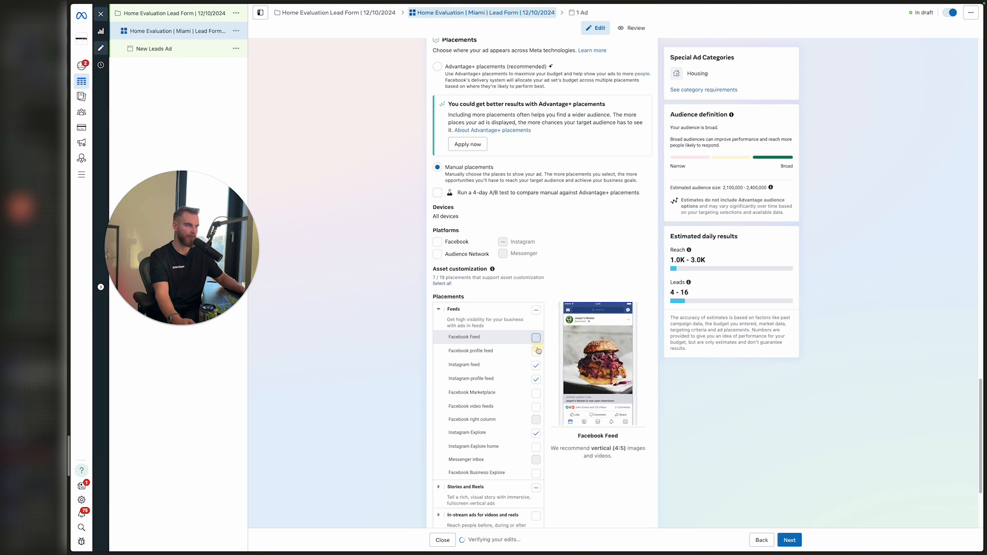
pyautogui.click(535, 352)
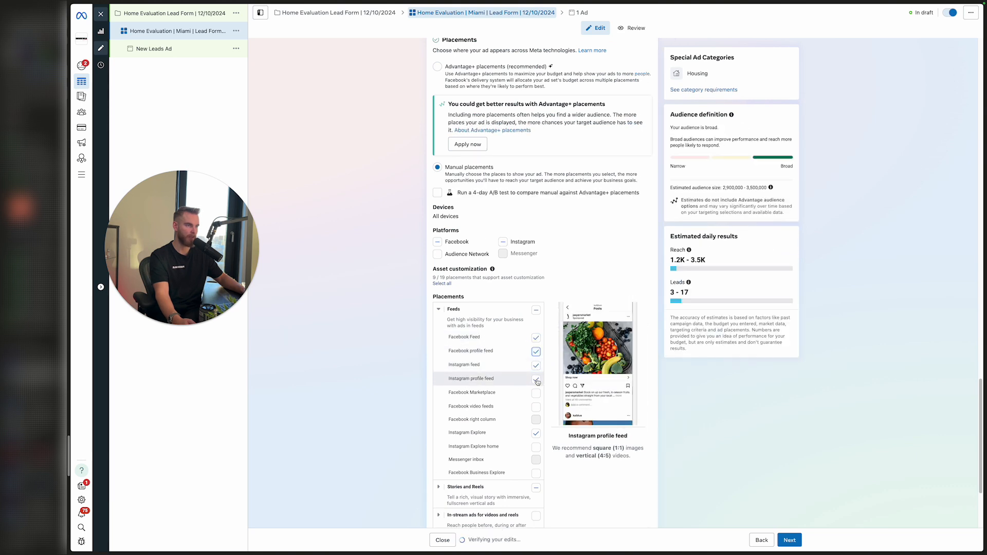
pyautogui.click(536, 393)
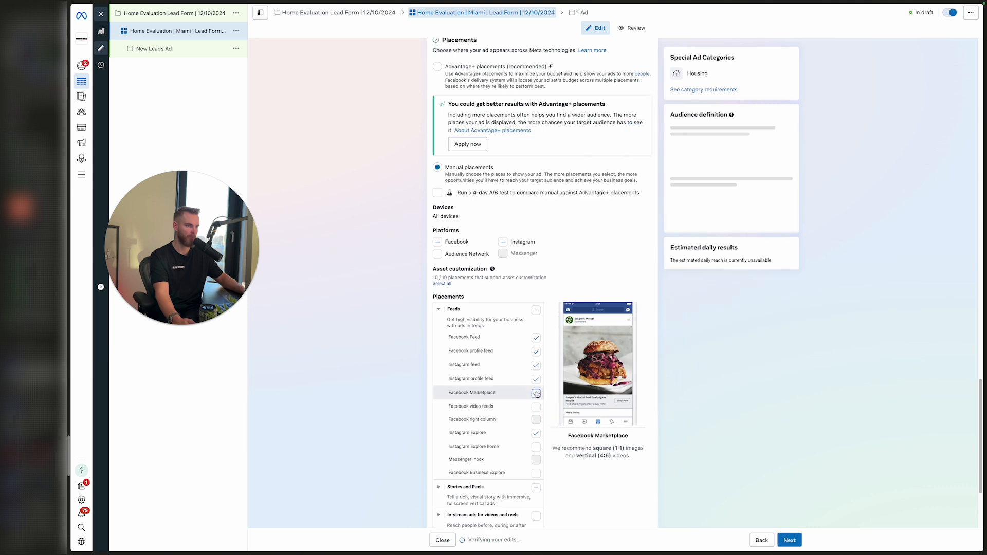
pyautogui.scroll(-1, 535, 401)
pyautogui.scroll(-1, 533, 403)
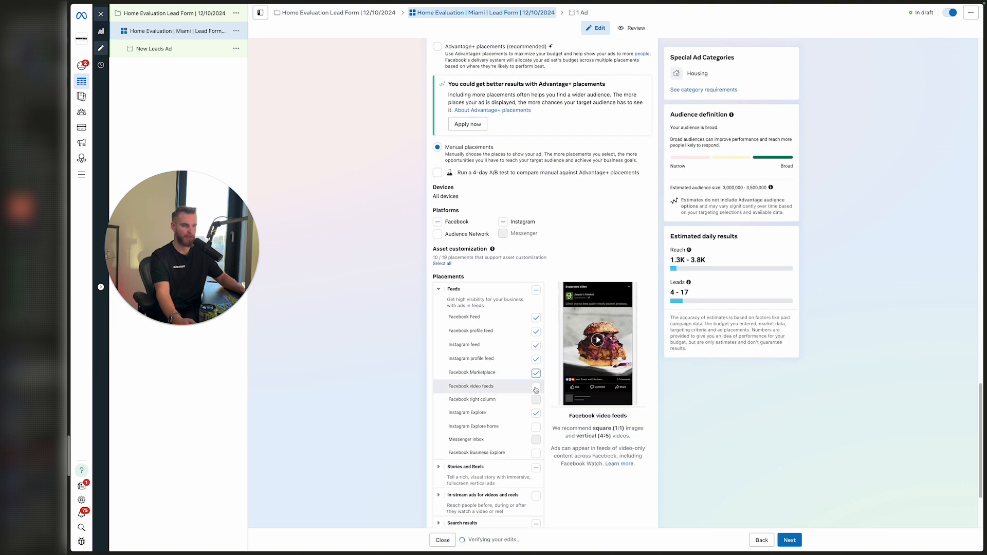
pyautogui.click(535, 413)
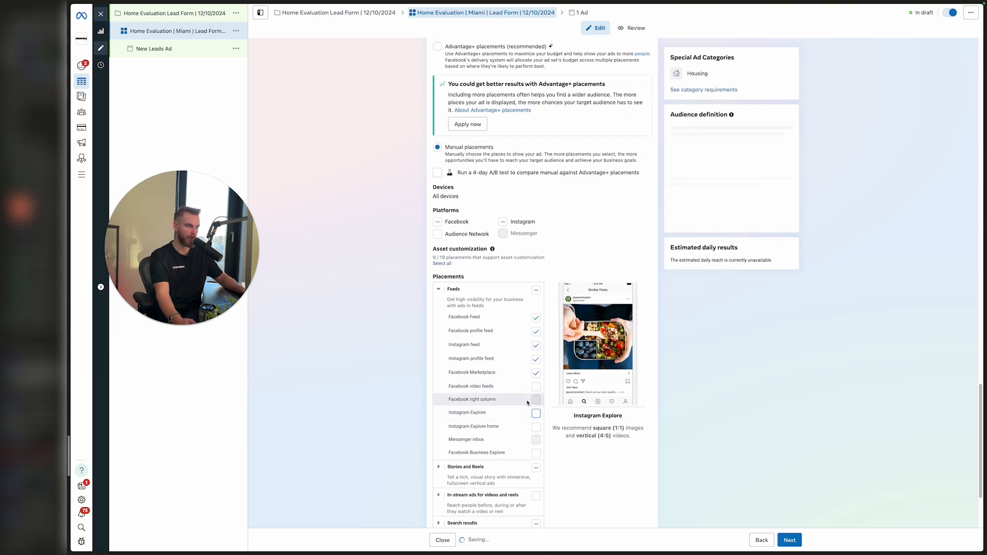
# In the Stories and Reels placements, add Facebook Stories and Facebook Reels.
pyautogui.scroll(-3, 520, 386)
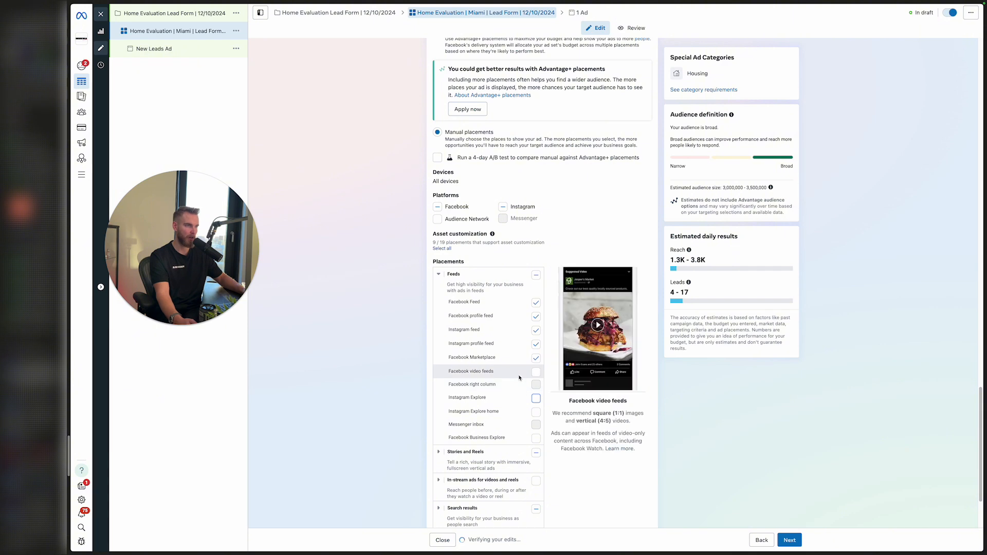
pyautogui.click(440, 432)
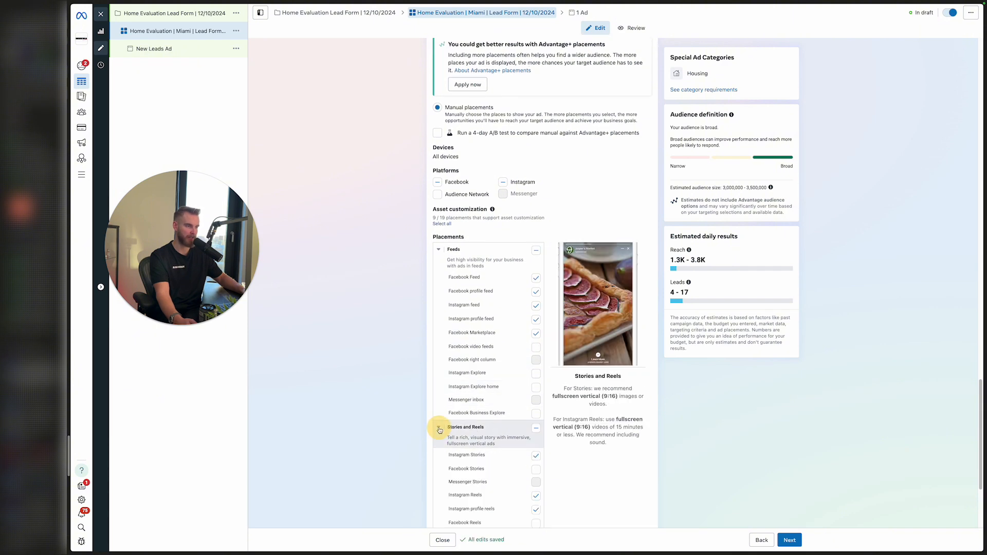
pyautogui.scroll(-1, 512, 422)
pyautogui.scroll(-3, 514, 421)
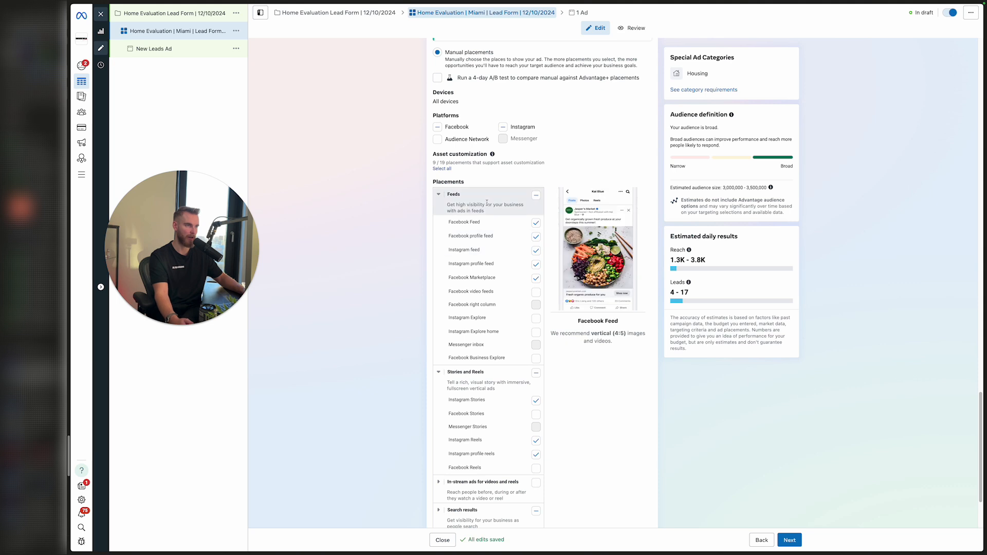
pyautogui.click(536, 416)
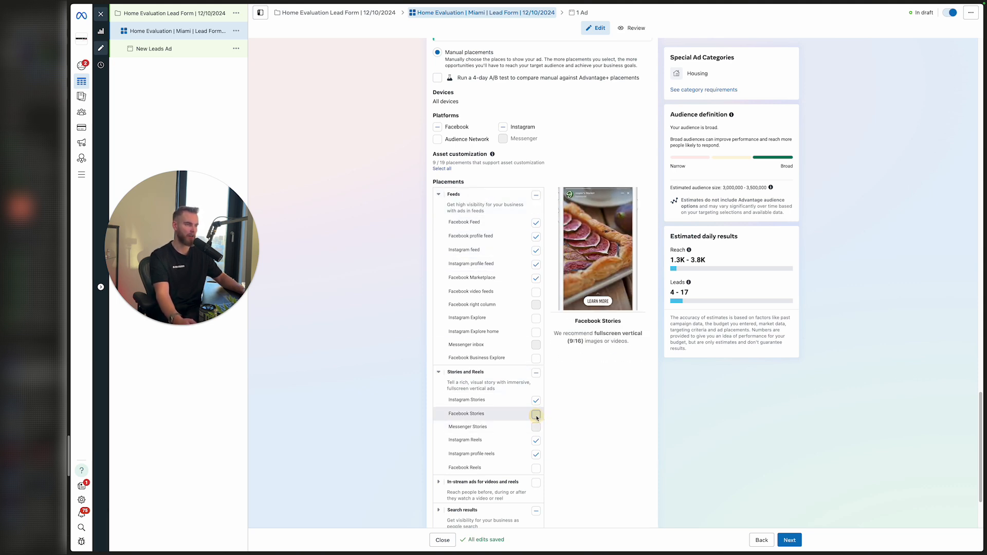
pyautogui.scroll(-1, 537, 417)
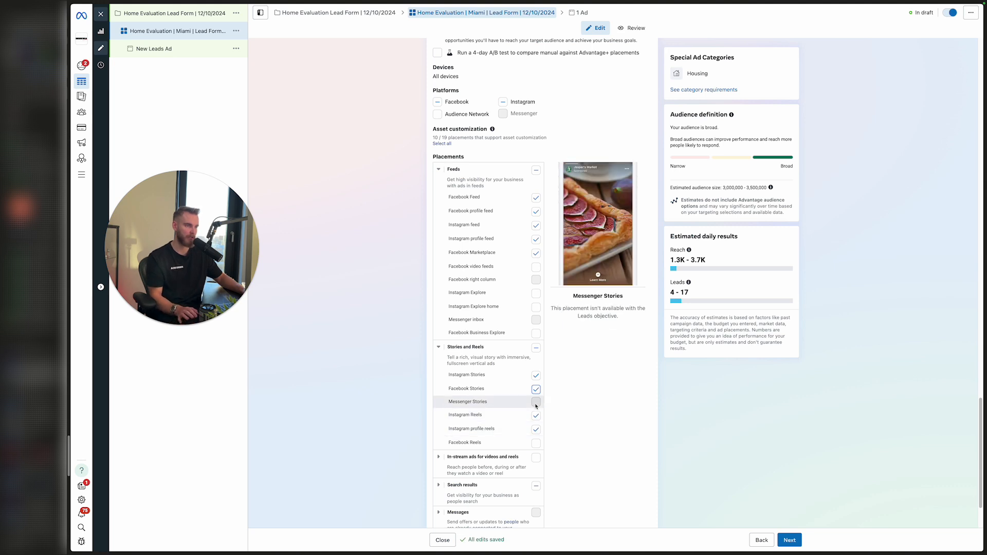
pyautogui.click(536, 443)
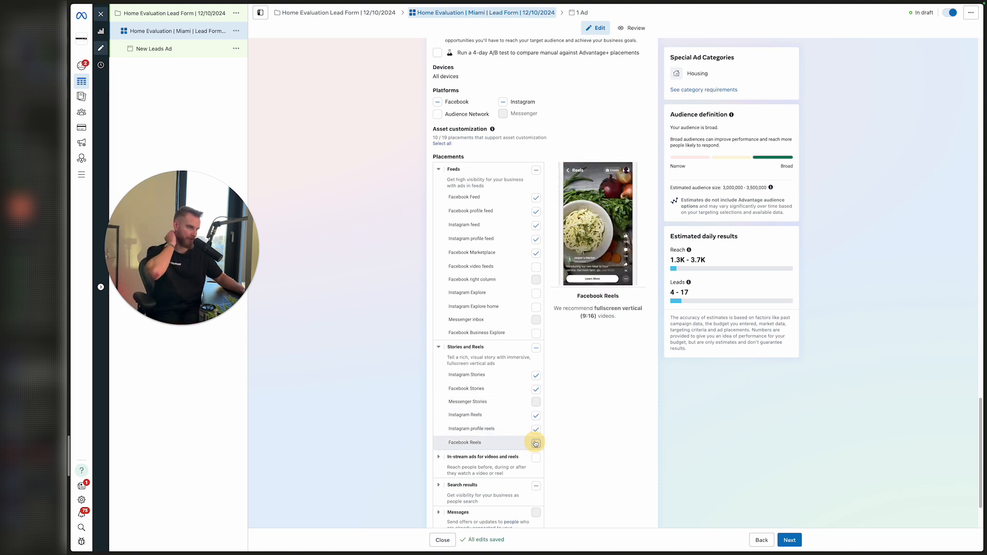
# Deselect the Instagram search results placement and check the complete placement selection.
pyautogui.scroll(-2, 546, 425)
pyautogui.click(511, 419)
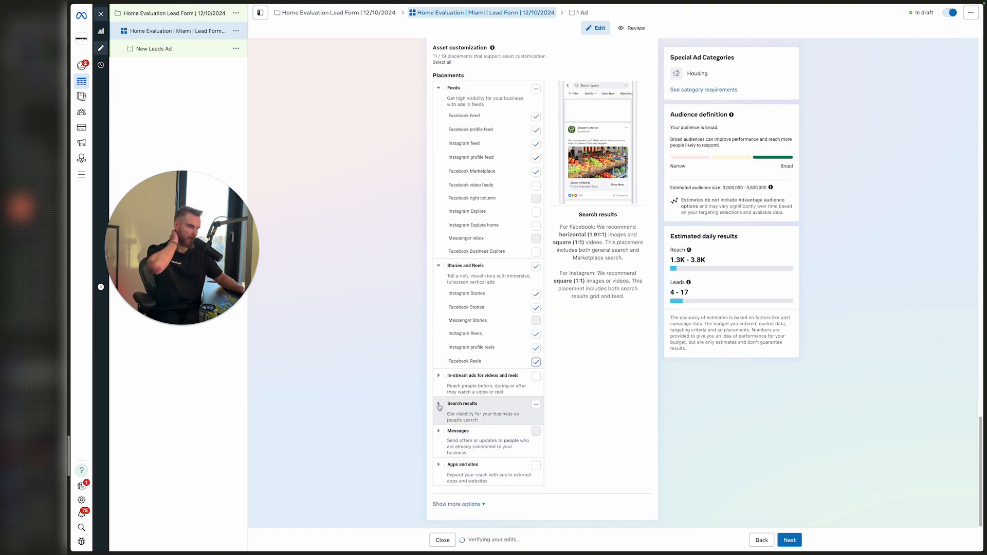
pyautogui.click(536, 446)
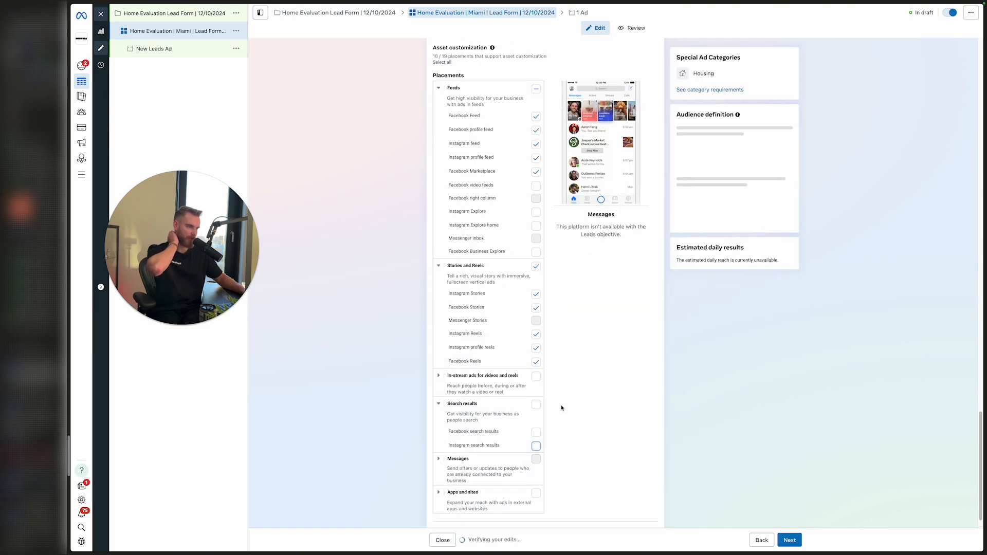
pyautogui.scroll(1, 560, 408)
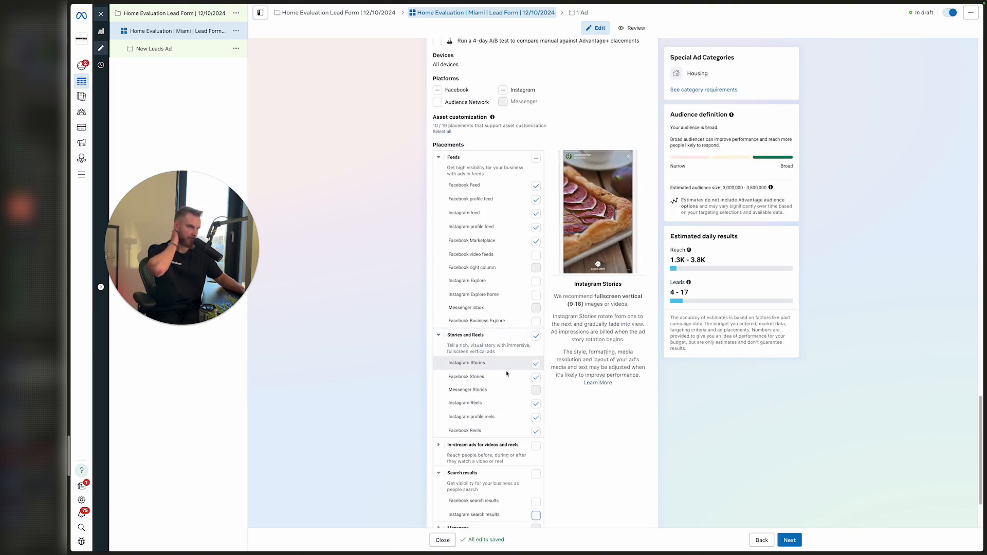
pyautogui.scroll(1, 515, 378)
pyautogui.scroll(-1, 515, 378)
pyautogui.scroll(5, 524, 370)
pyautogui.scroll(-4, 535, 362)
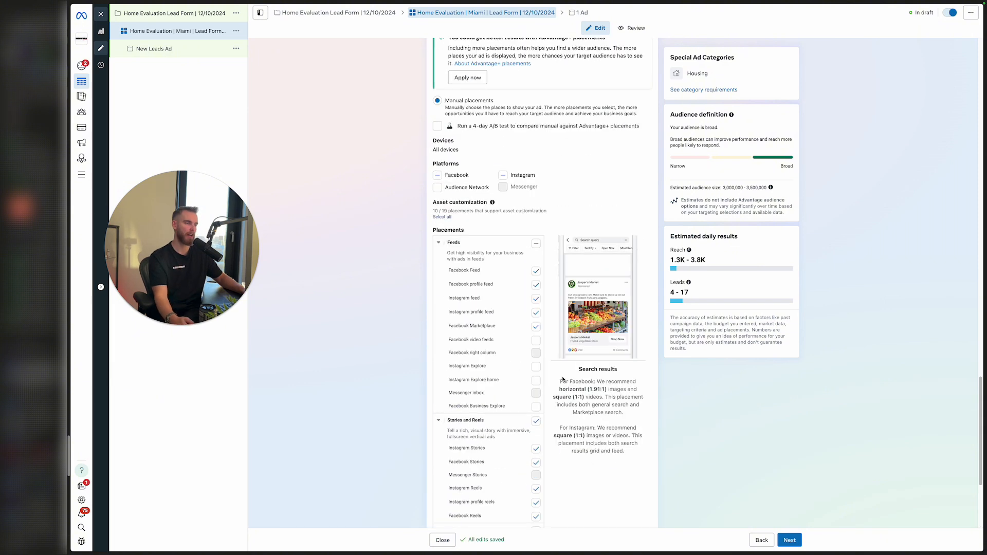
pyautogui.scroll(-5, 650, 484)
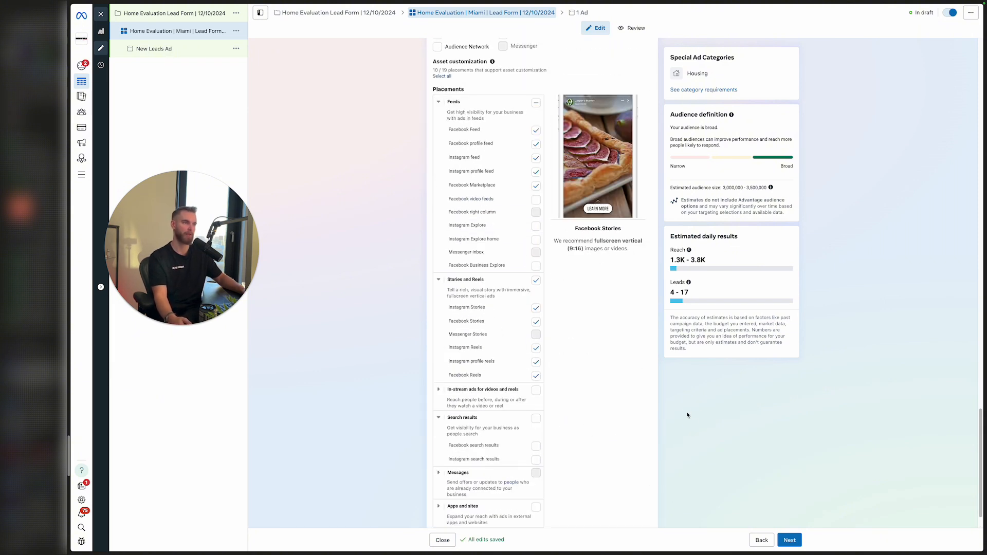
# Continue to the New Leads Ad and review its identity, ad setup and ad creative settings.
pyautogui.click(786, 541)
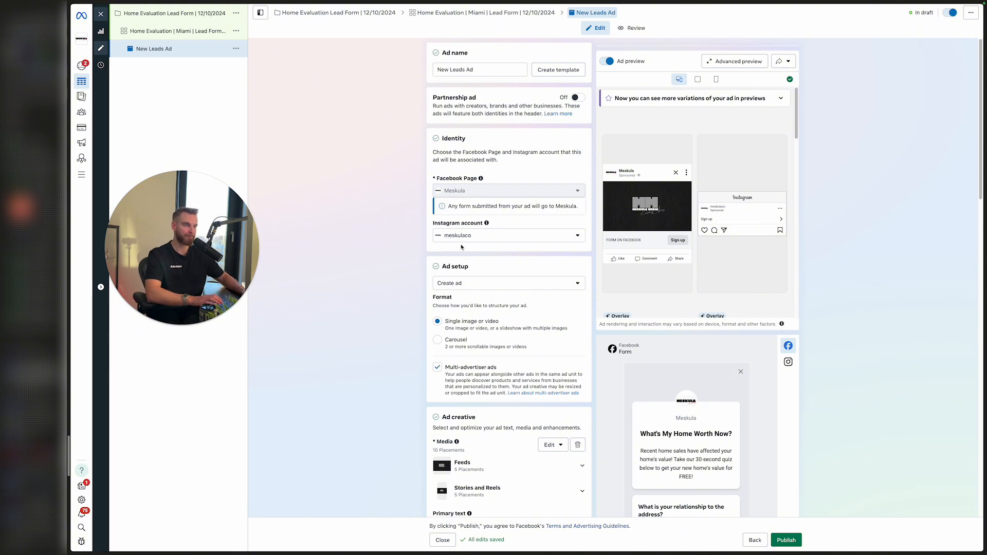
pyautogui.scroll(-2, 404, 293)
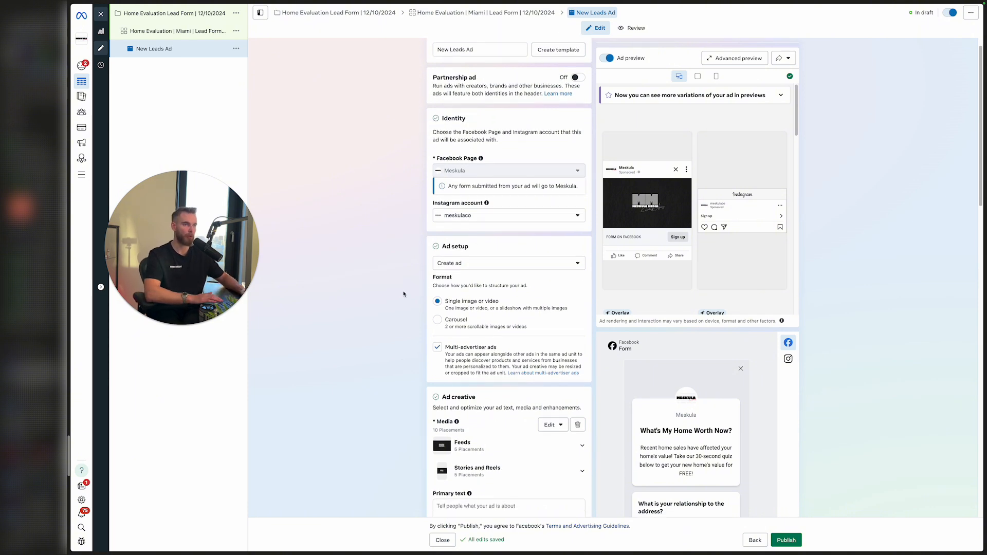
pyautogui.scroll(-1, 410, 273)
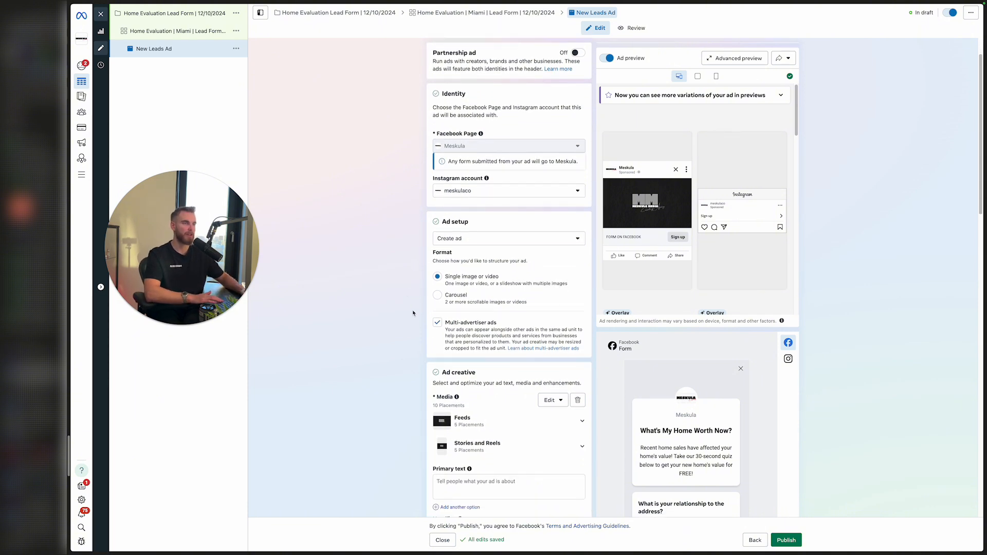
pyautogui.scroll(-1, 471, 247)
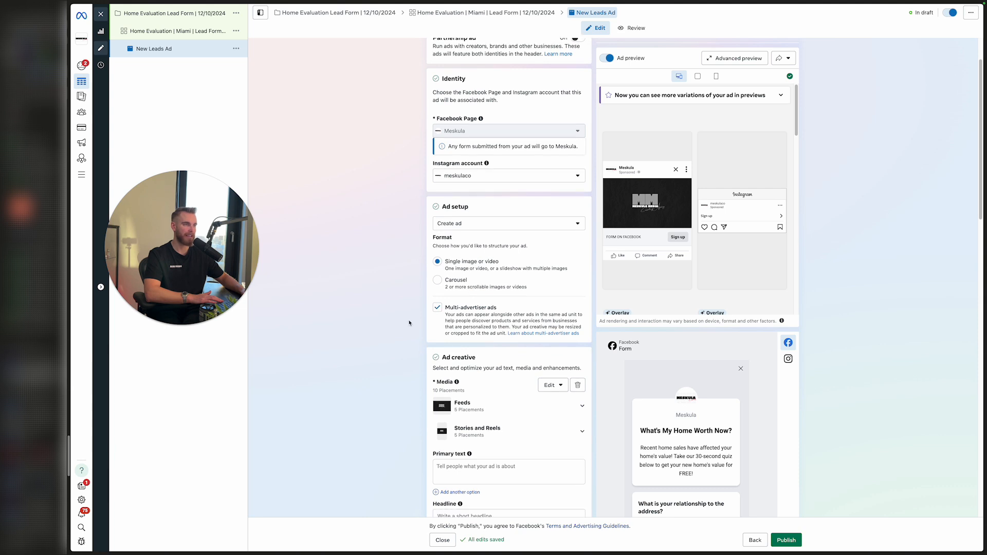
pyautogui.scroll(-3, 409, 322)
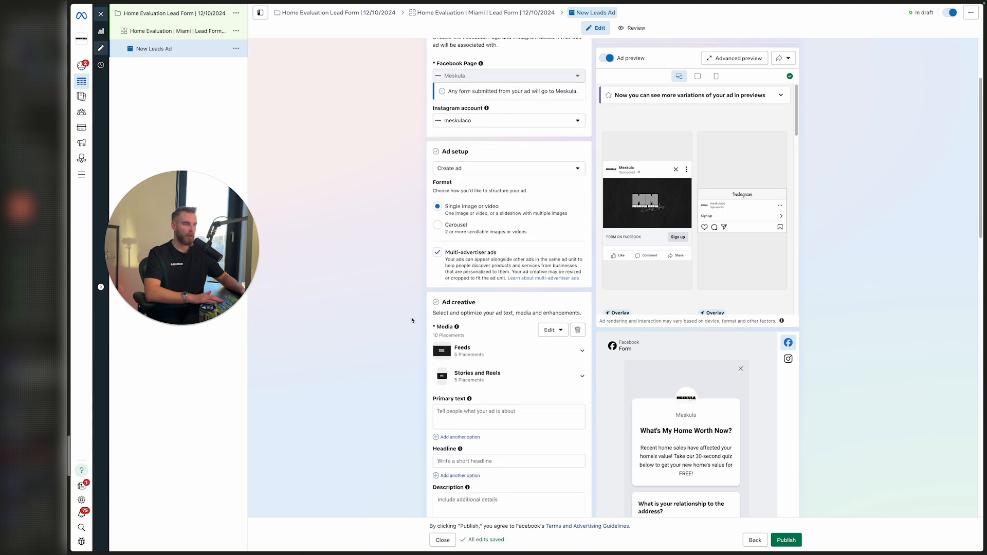
pyautogui.scroll(-2, 411, 319)
pyautogui.click(551, 307)
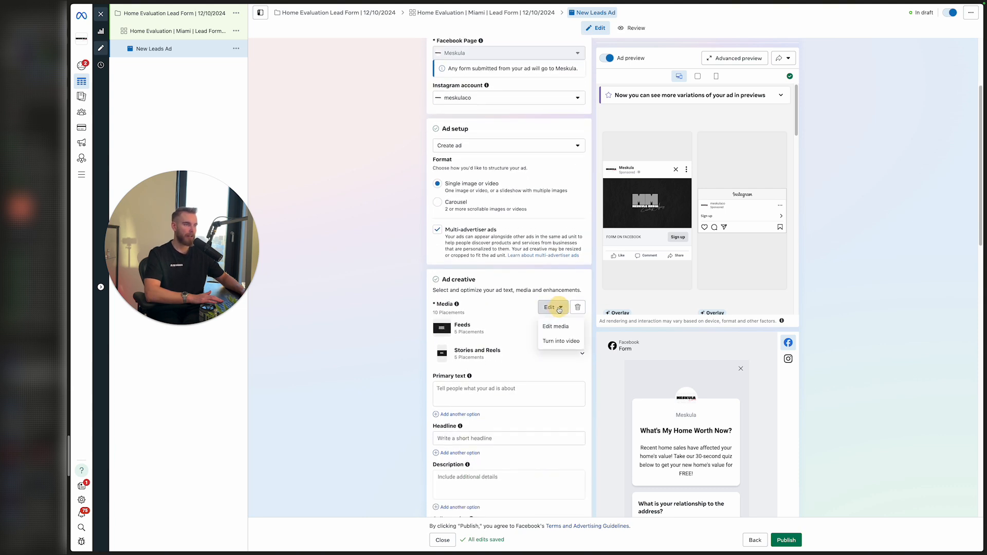
pyautogui.click(560, 340)
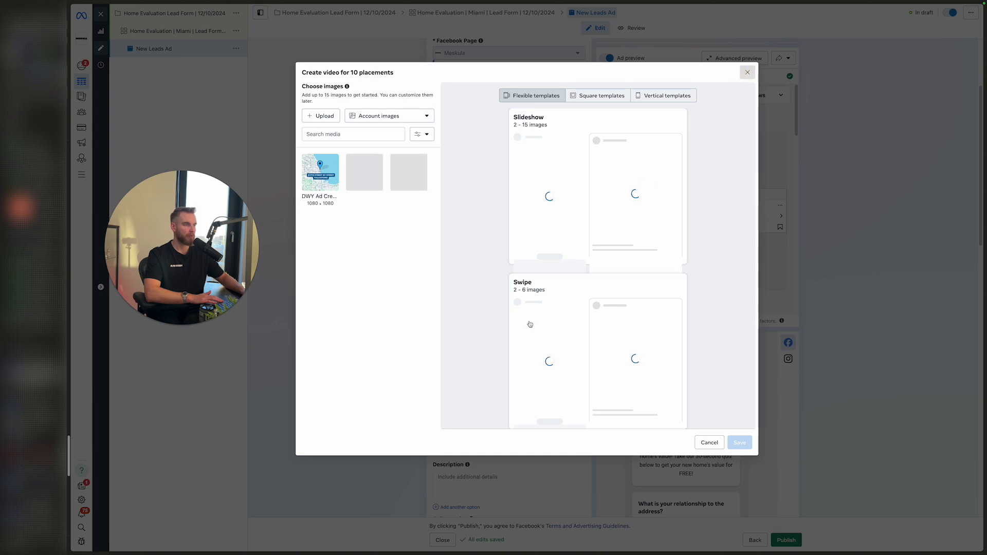
pyautogui.press('Escape')
# Edit the ad's media to use the 1080 × 1080 map image from the account images.
pyautogui.click(549, 307)
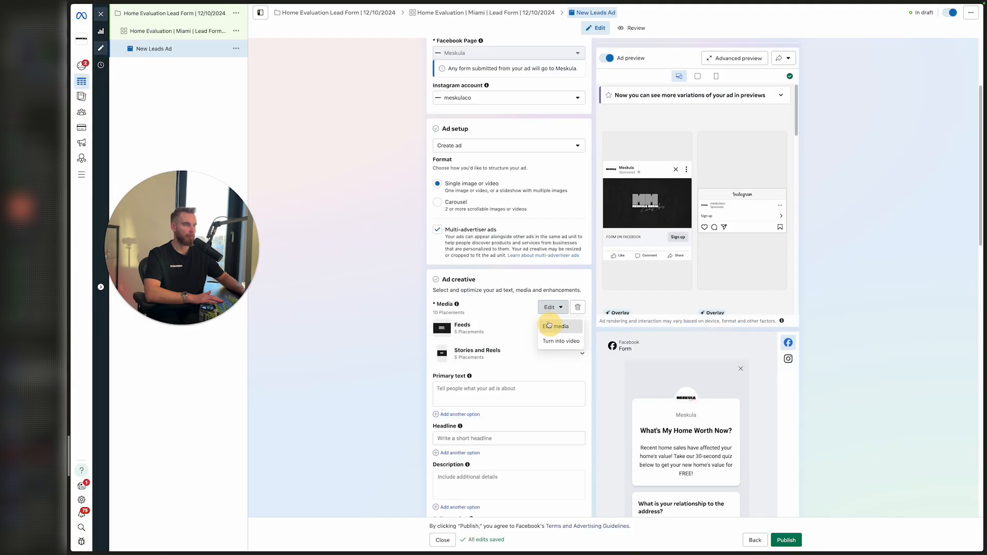
pyautogui.click(549, 325)
pyautogui.click(411, 201)
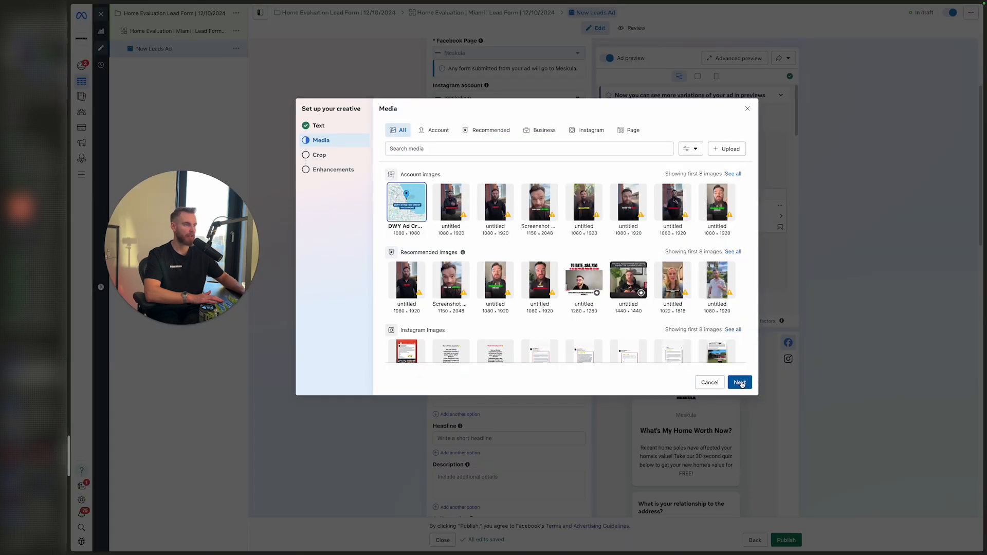
pyautogui.click(740, 383)
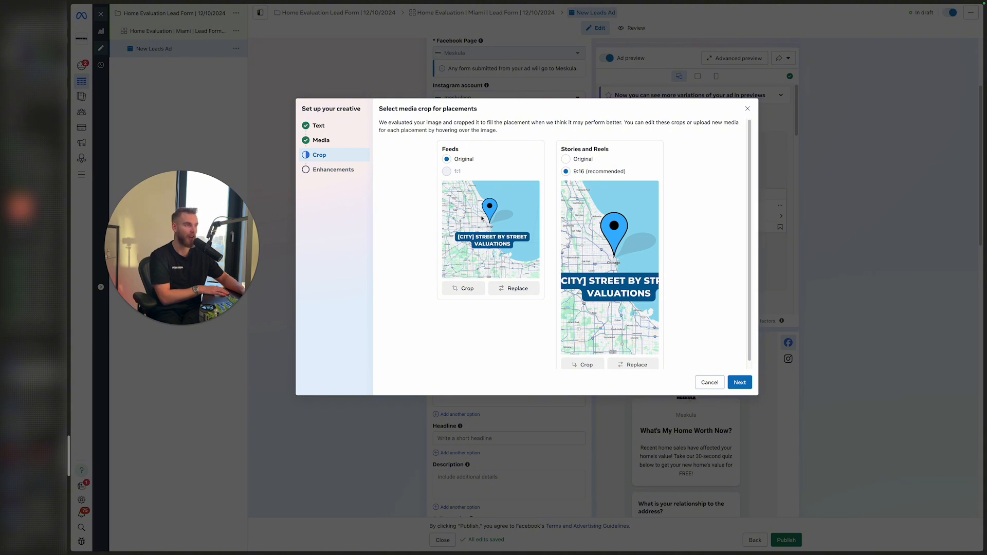
# Set the Stories and Reels crop to Original and finish the creative setup with the default enhancements.
pyautogui.click(579, 159)
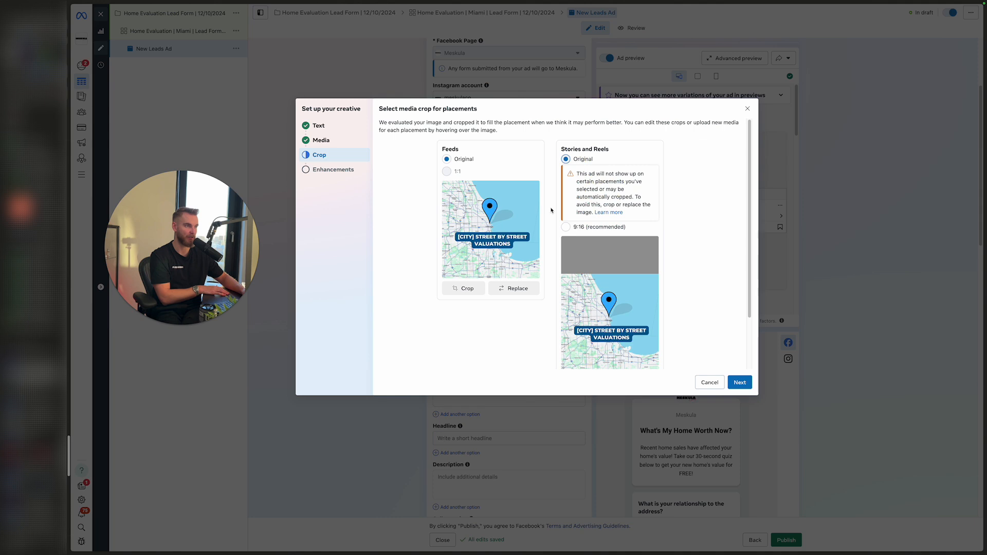
pyautogui.scroll(-1, 596, 238)
pyautogui.scroll(1, 596, 238)
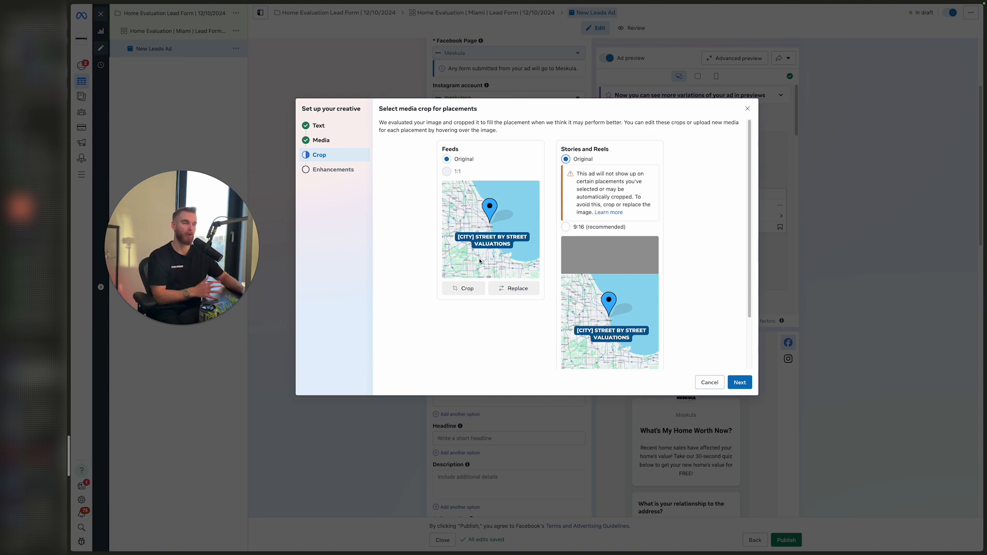
pyautogui.scroll(-3, 518, 256)
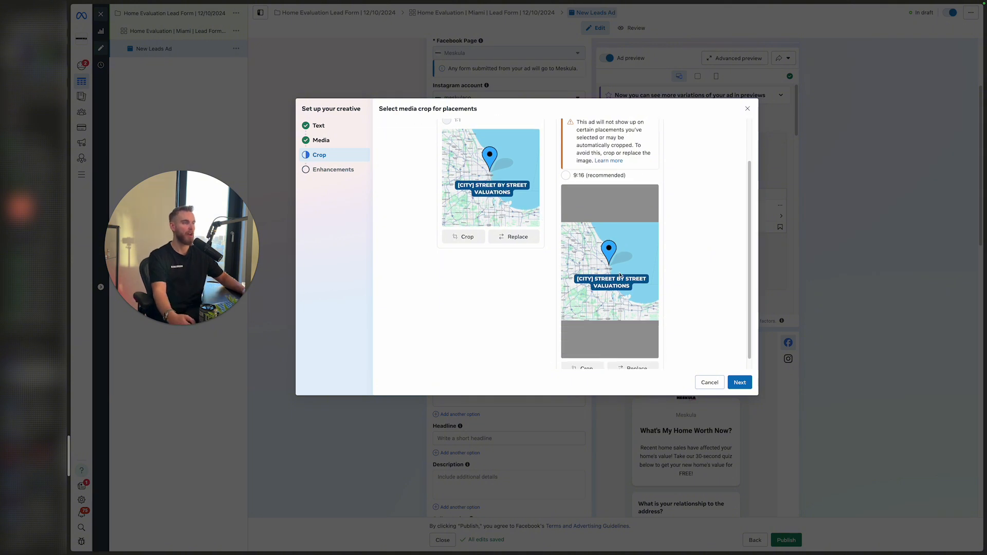
pyautogui.scroll(3, 548, 306)
pyautogui.scroll(-1, 455, 227)
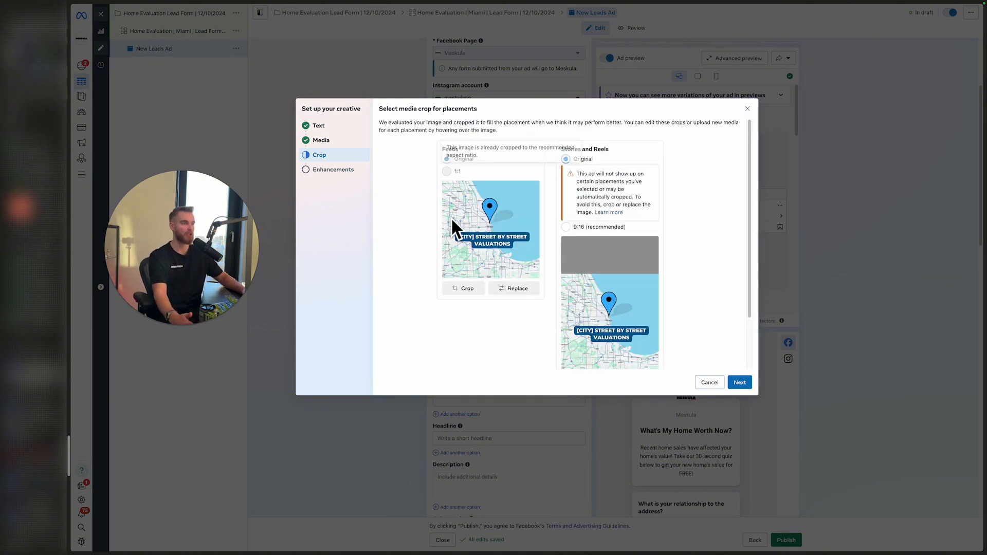
pyautogui.scroll(1, 455, 226)
pyautogui.click(740, 382)
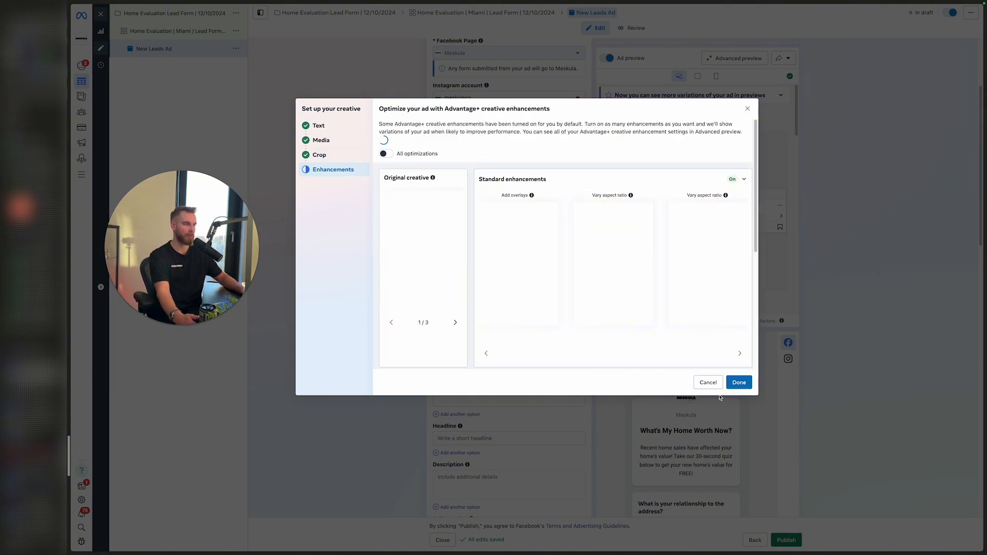
pyautogui.click(744, 383)
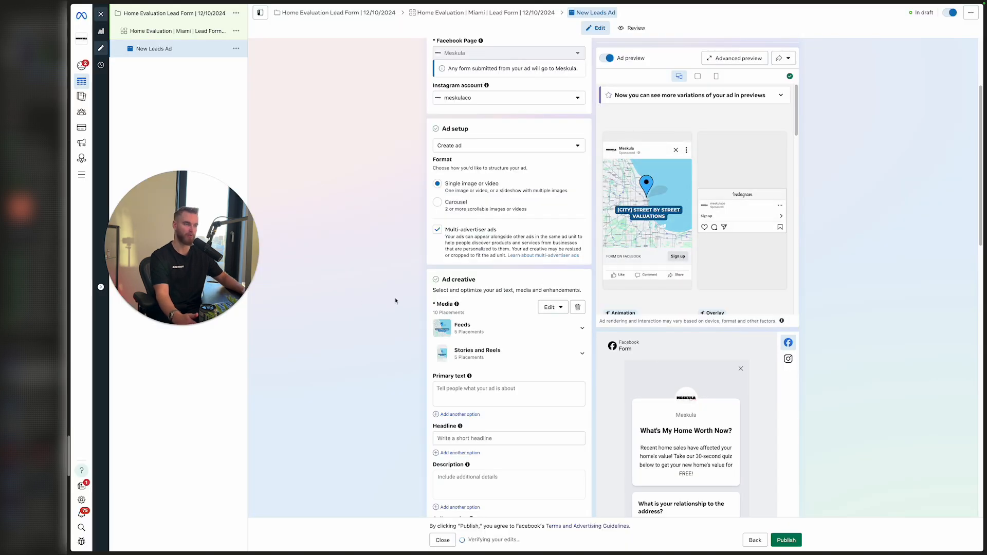
# Copy the full Ad Copy text from the Home Evaluation Ad GPT chat and paste it as the ad's primary text in Meta Ads Manager.
pyautogui.scroll(-1, 404, 304)
pyautogui.click(410, 340)
pyautogui.scroll(-1, 442, 340)
pyautogui.click(469, 336)
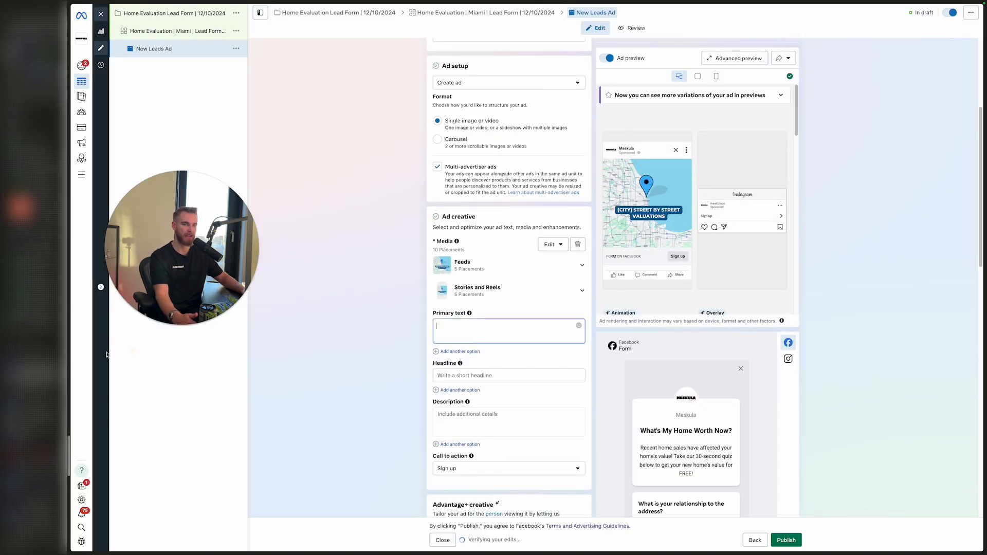
pyautogui.click(32, 389)
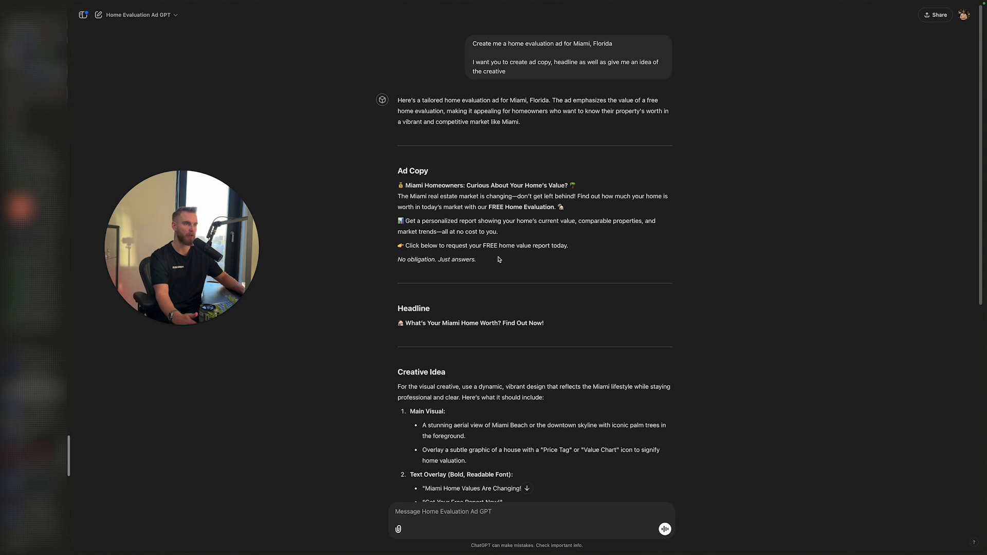
pyautogui.moveTo(494, 259); pyautogui.dragTo(400, 194)
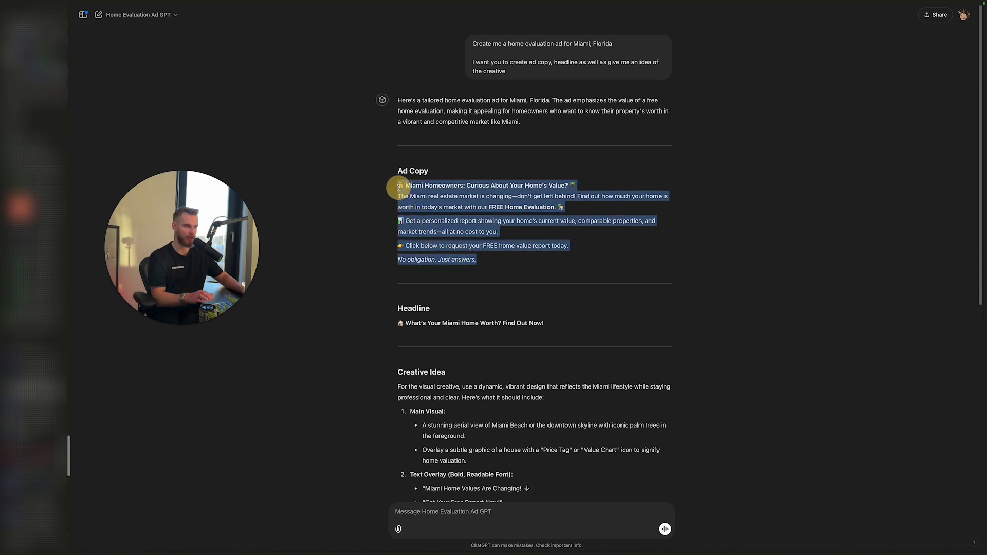
pyautogui.click(351, 272)
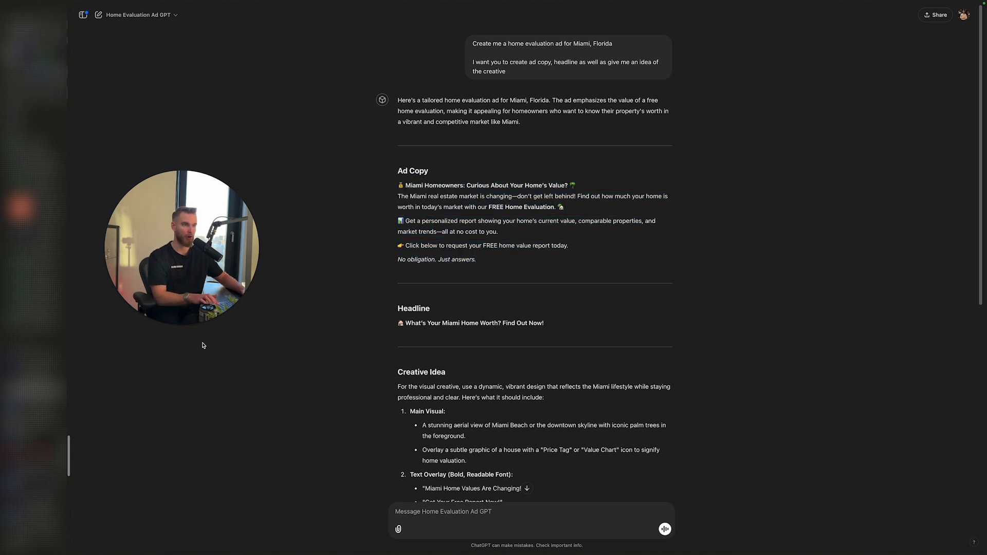
pyautogui.click(32, 362)
pyautogui.click(36, 377)
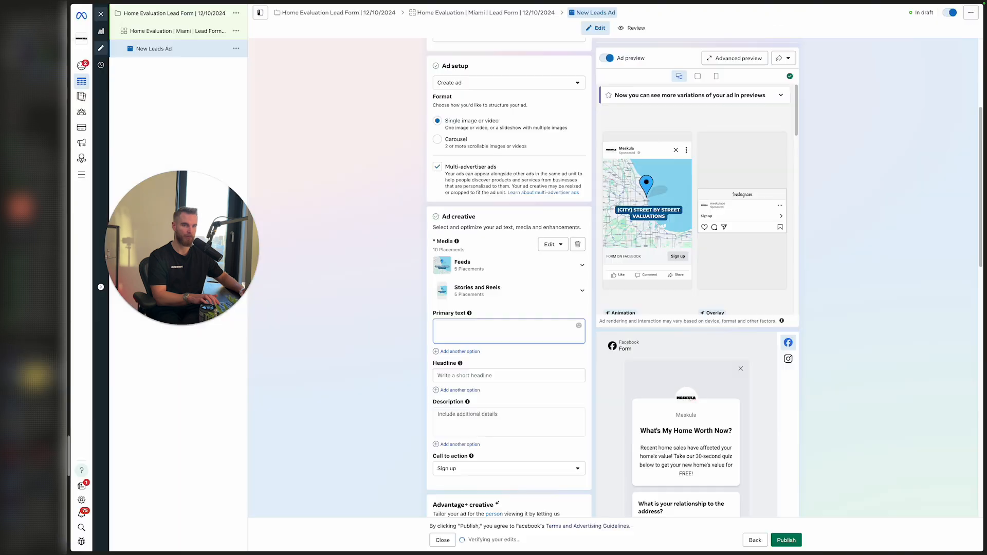
pyautogui.write("💰 Miami Homeowners: Curious About Your Home's Value? 🌴 The Miami real estate market is changing—don't get left behind! Find out how much your home is worth in today's market with our FREE Home Evaluation. 🏡  📊 Get a personalized report showing your home's current value, comparable properties, and market trends—all at no cost to you.  👉 Click below to request your FREE home value report today.  No obligation. Just answers.")
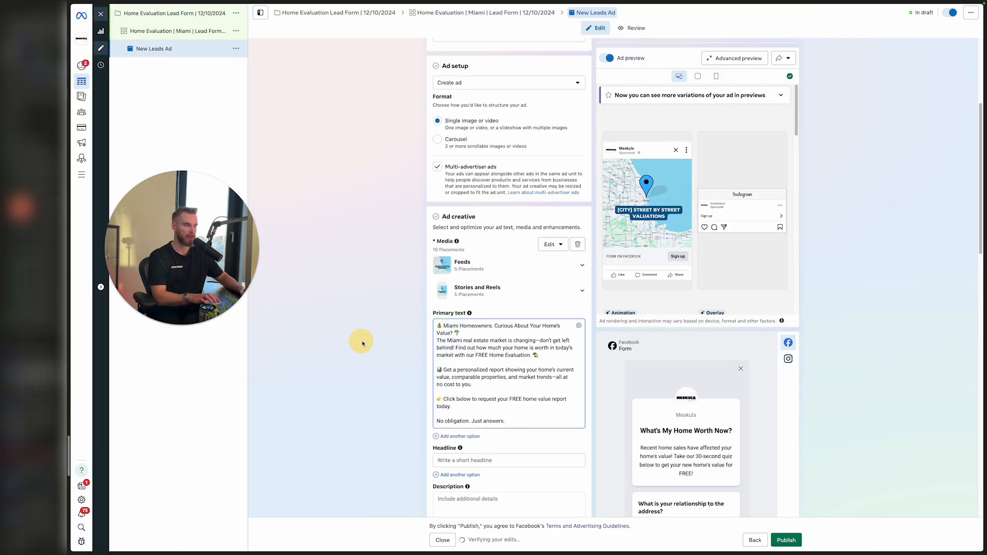
# Join the "The Miami real estate market is changing" sentence onto the opening question's line in the primary text and check the Facebook Feed preview.
pyautogui.click(480, 334)
pyautogui.press('Return')
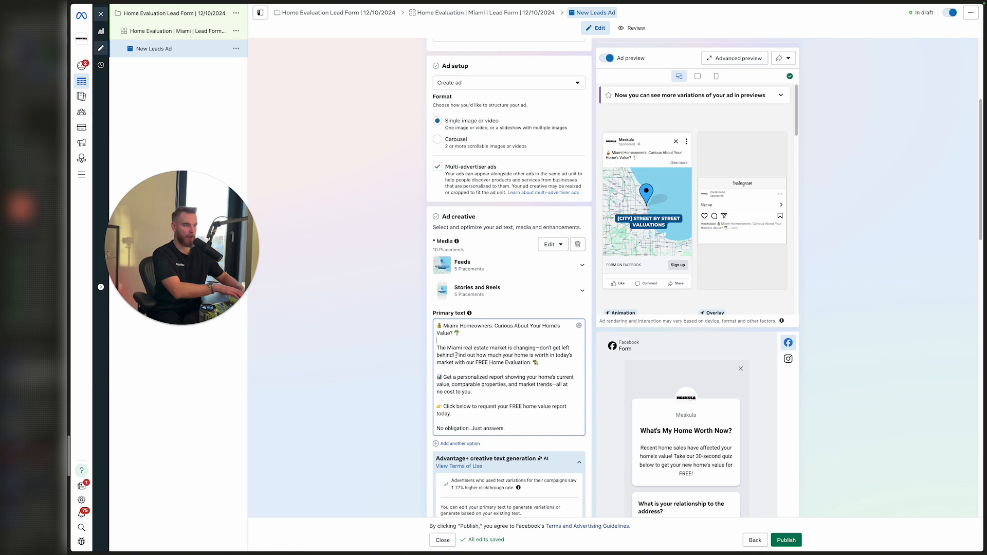
pyautogui.click(437, 348)
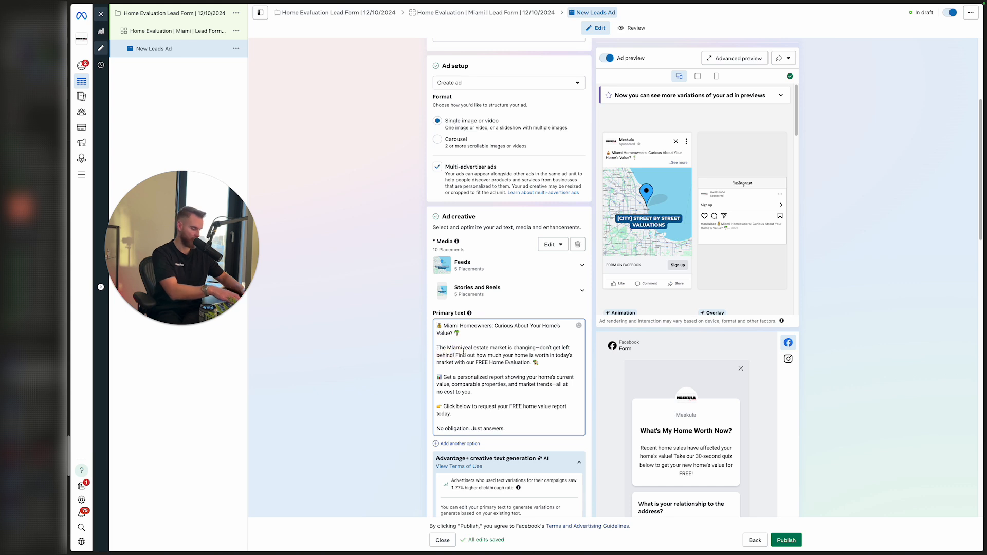
pyautogui.press('BackSpace')
pyautogui.press('BackSpace')
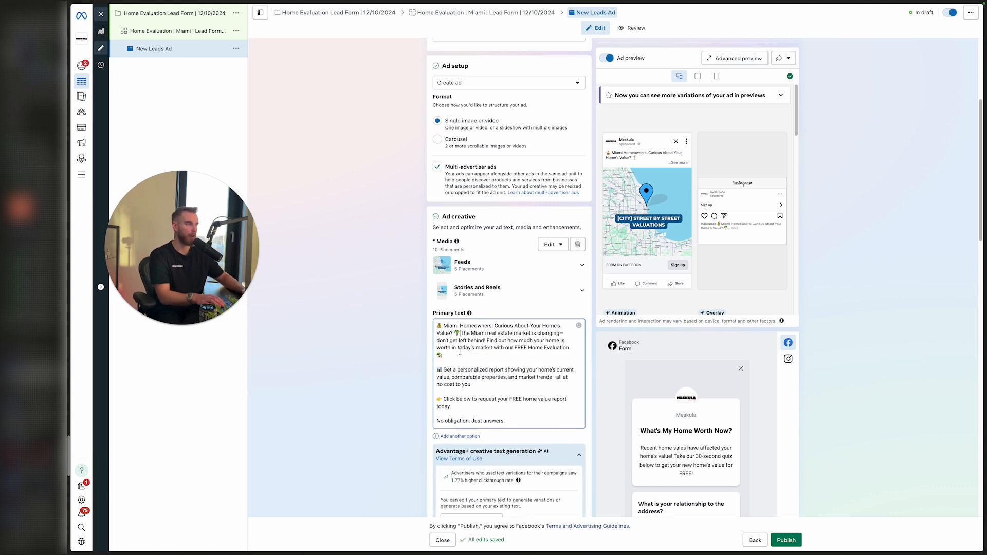
pyautogui.click(344, 352)
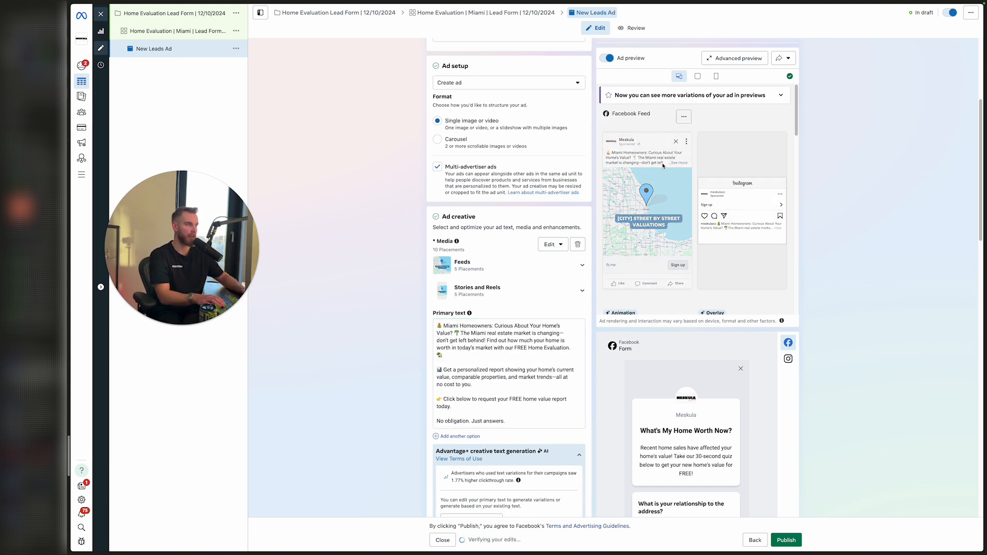
pyautogui.moveTo(657, 168)
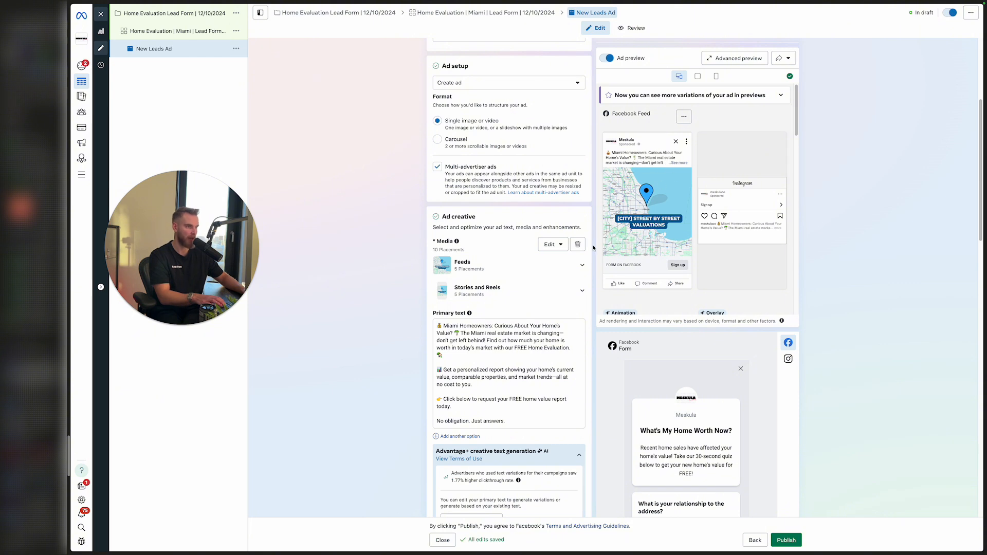
# Insert a blank line before "Find out how much your home is worth" in the primary text.
pyautogui.click(487, 341)
pyautogui.press('Return')
pyautogui.press('Return')
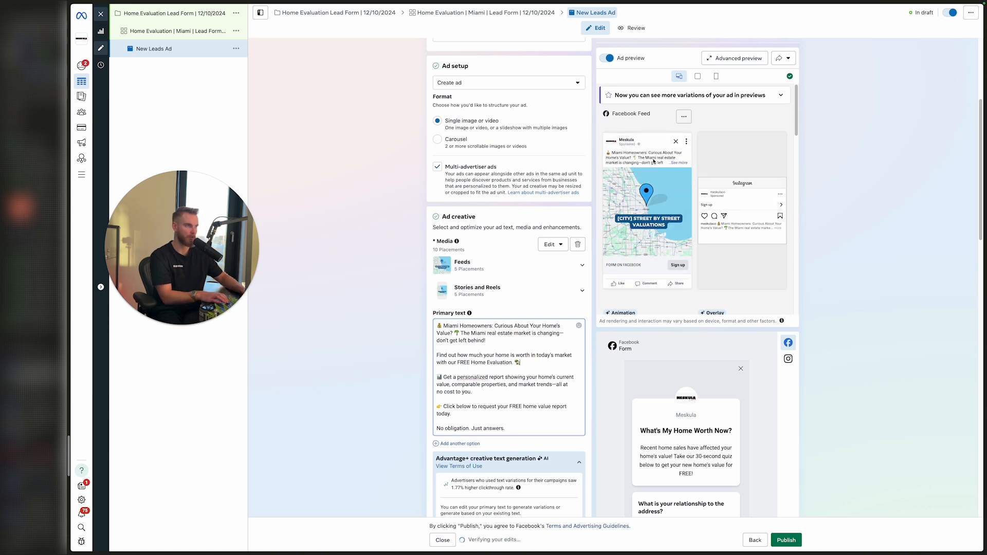
# Try a blank line between the opening question and the Miami real estate market sentence, comparing the feed preview, and remove it again.
pyautogui.scroll(-1, 497, 348)
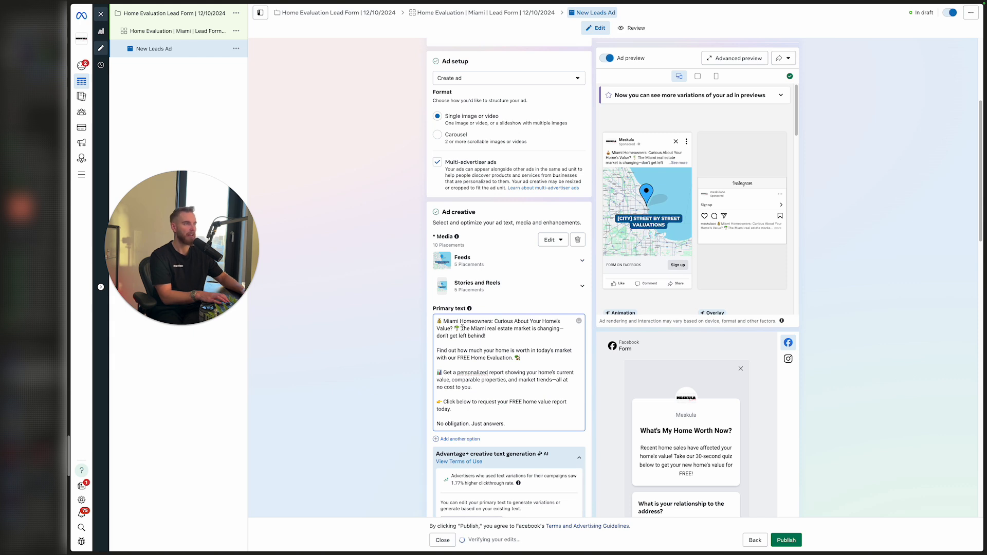
pyautogui.press('Return')
pyautogui.press('Return')
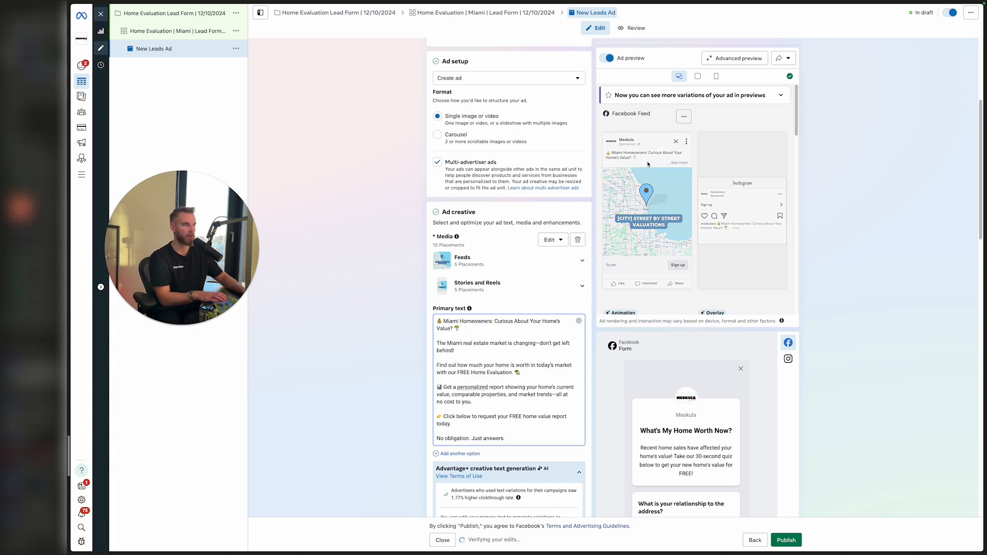
pyautogui.press('BackSpace')
pyautogui.press('BackSpace')
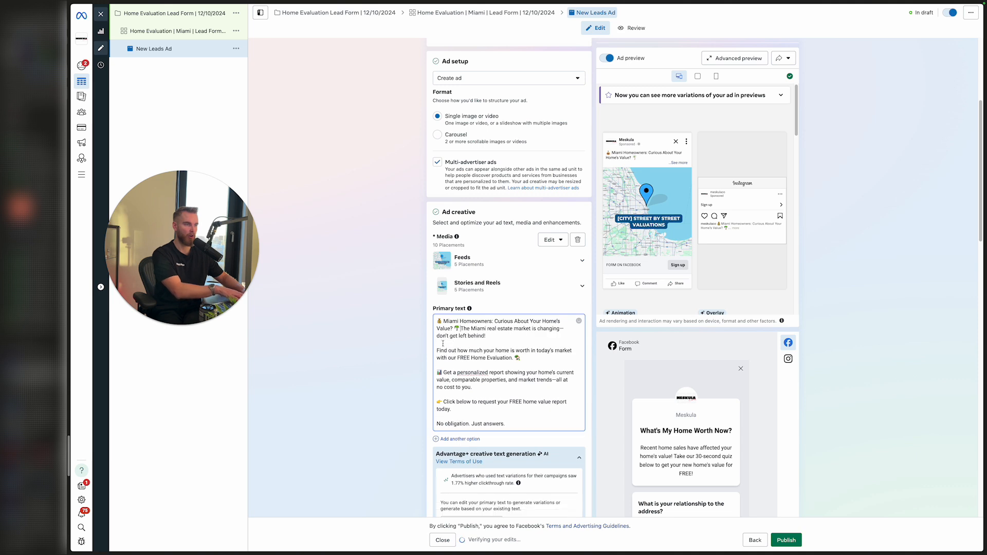
# Review the edited primary text against the feed preview, along with the multiple text options and the headline, description and call-to-action fields.
pyautogui.moveTo(488, 335); pyautogui.dragTo(463, 329)
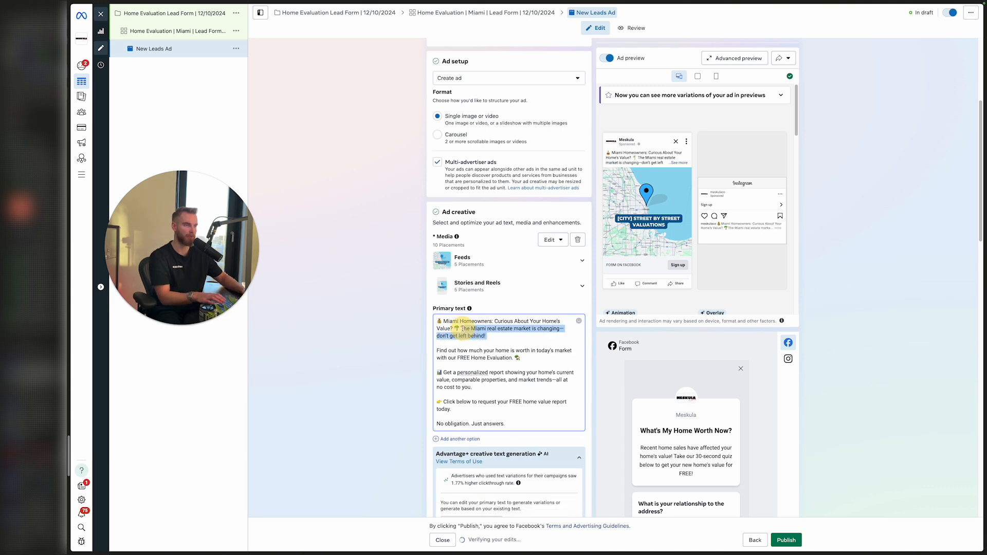
pyautogui.click(493, 341)
pyautogui.click(651, 211)
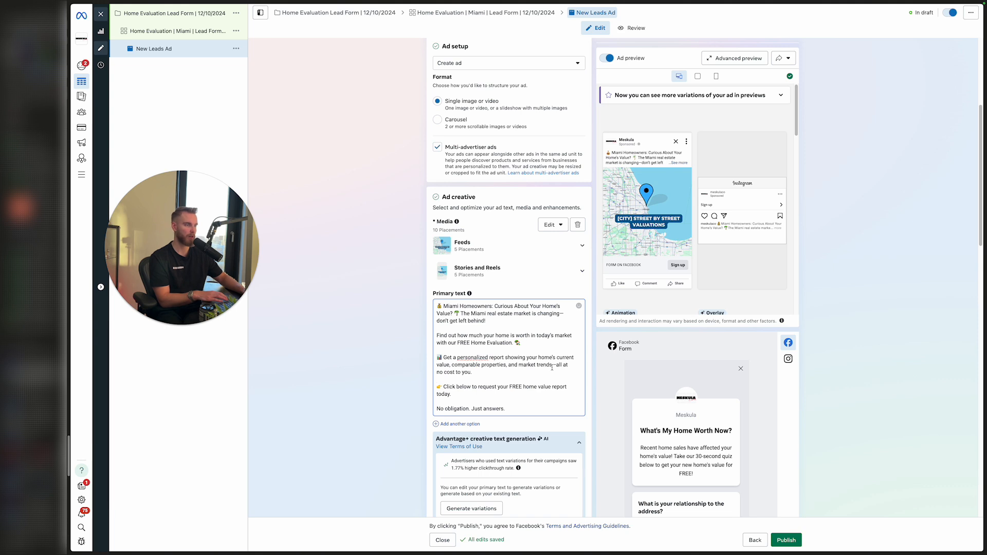
pyautogui.scroll(-1, 459, 382)
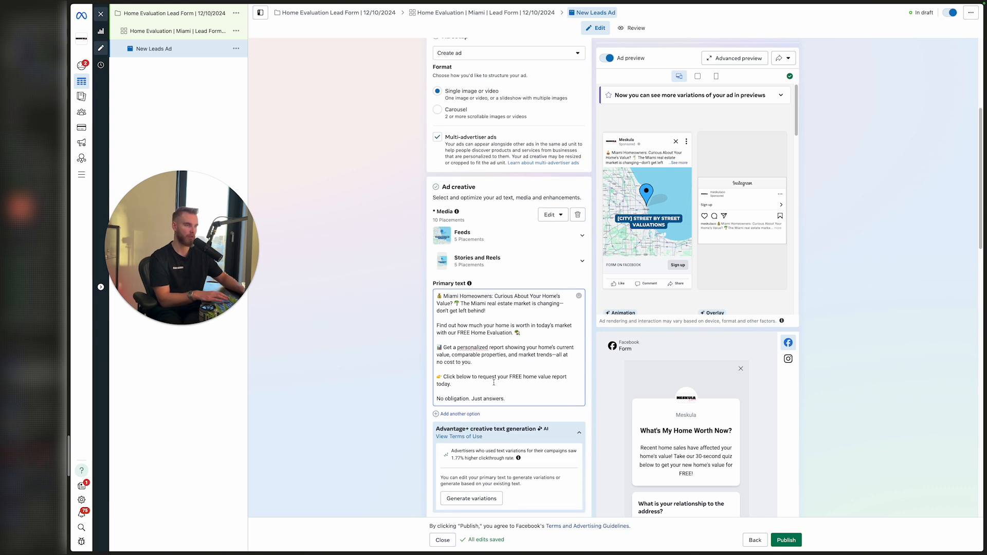
pyautogui.scroll(-3, 494, 383)
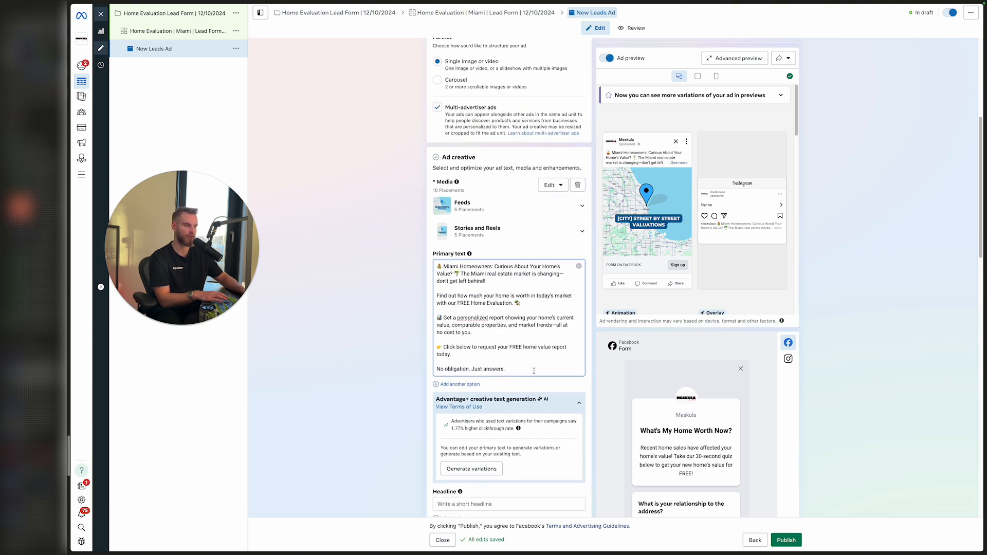
pyautogui.scroll(-2, 459, 370)
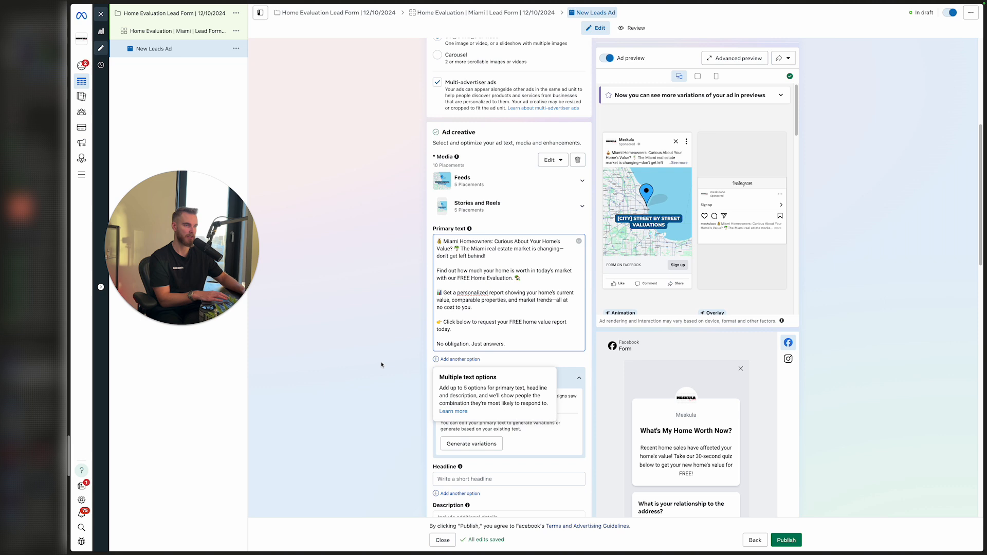
pyautogui.click(378, 363)
pyautogui.scroll(-7, 424, 359)
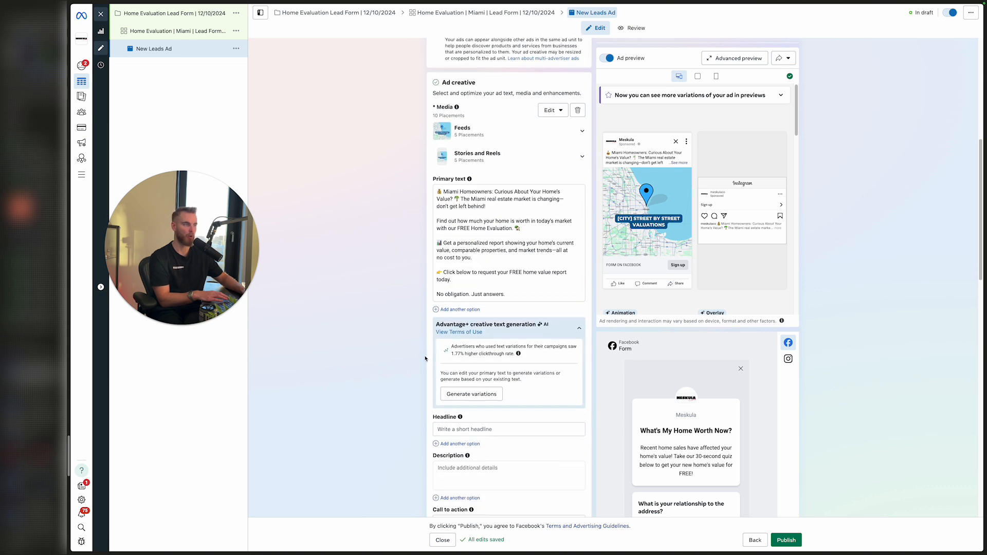
pyautogui.scroll(-1, 424, 358)
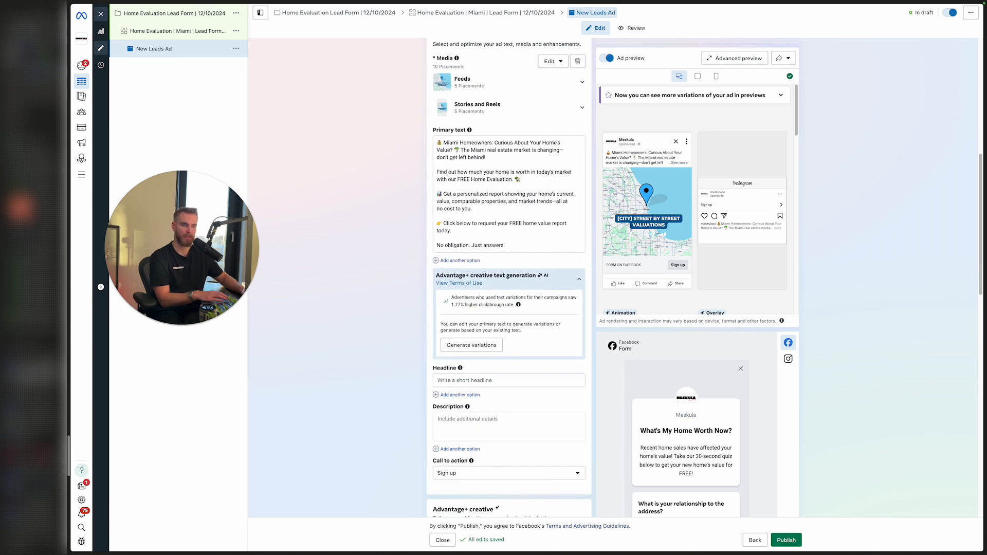
# Copy the headline "🏠 What's Your Miami Home Worth? Find Out Now!" from the GPT chat and paste it as the ad's headline in Meta Ads Manager.
pyautogui.click(34, 393)
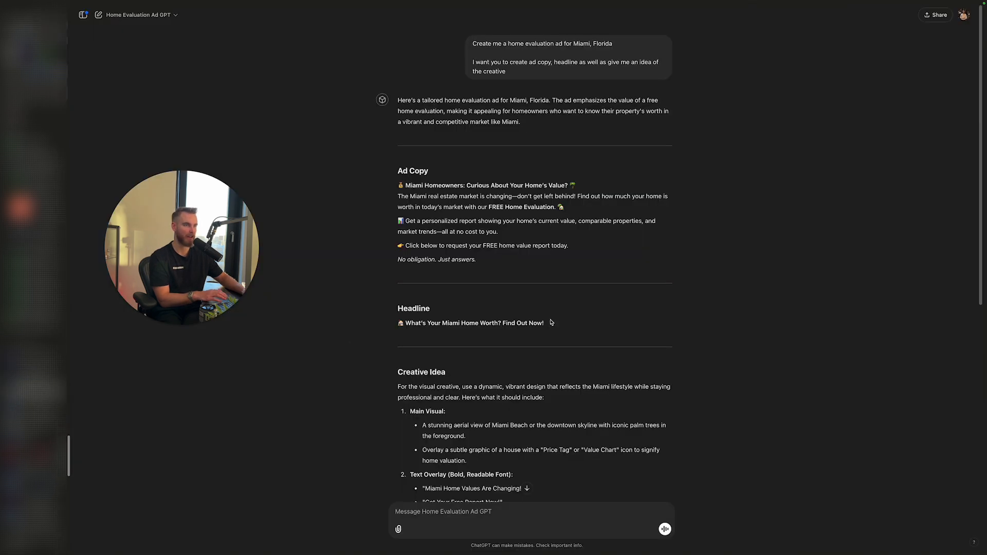
pyautogui.moveTo(551, 323); pyautogui.dragTo(401, 323)
pyautogui.click(324, 375)
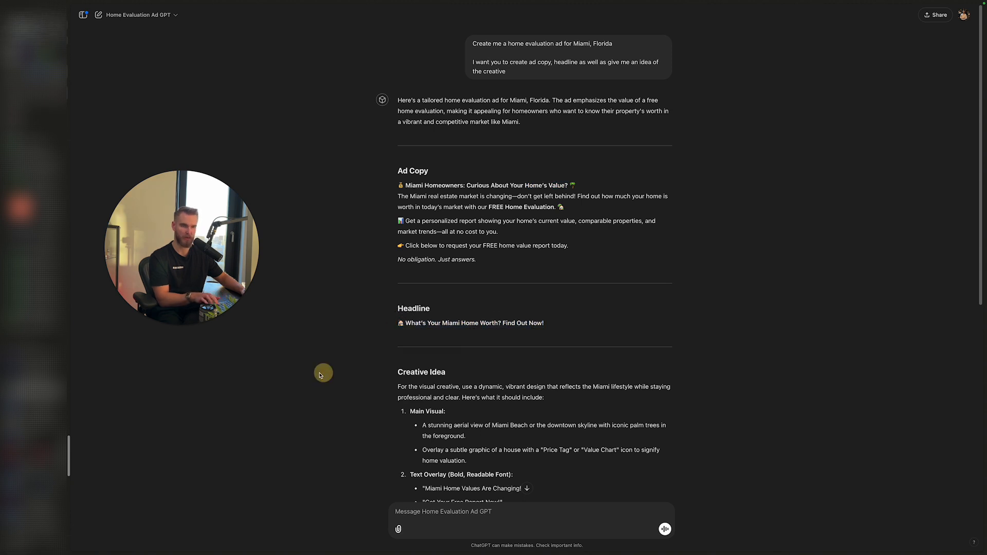
pyautogui.click(36, 373)
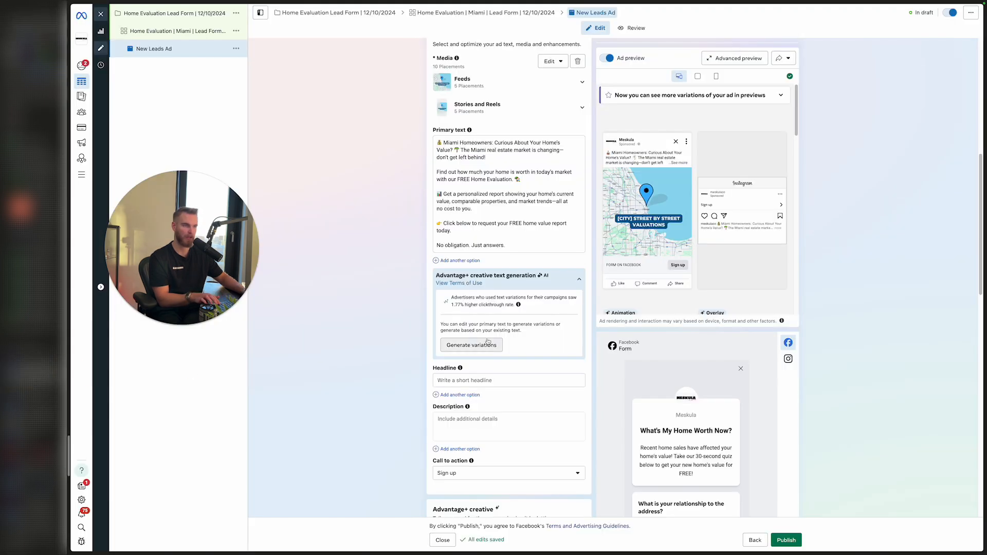
pyautogui.click(483, 379)
pyautogui.write('🏠 What’s Your Miami Home Worth? Find Out Now!')
pyautogui.scroll(-1, 415, 337)
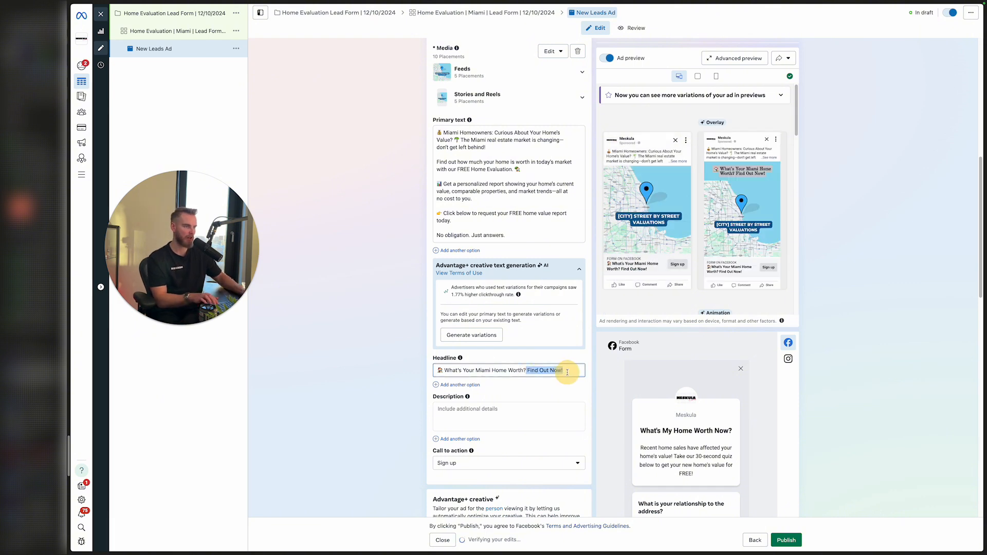
# Try lengthening the headline with a run of dashes to check how the ad preview cuts it, and remove the dashes again.
pyautogui.click(563, 410)
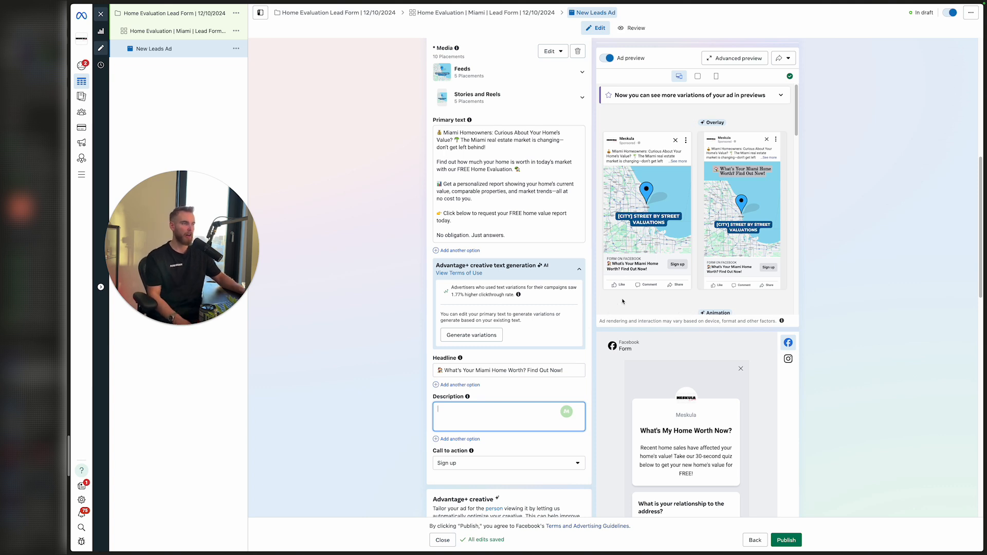
pyautogui.click(575, 370)
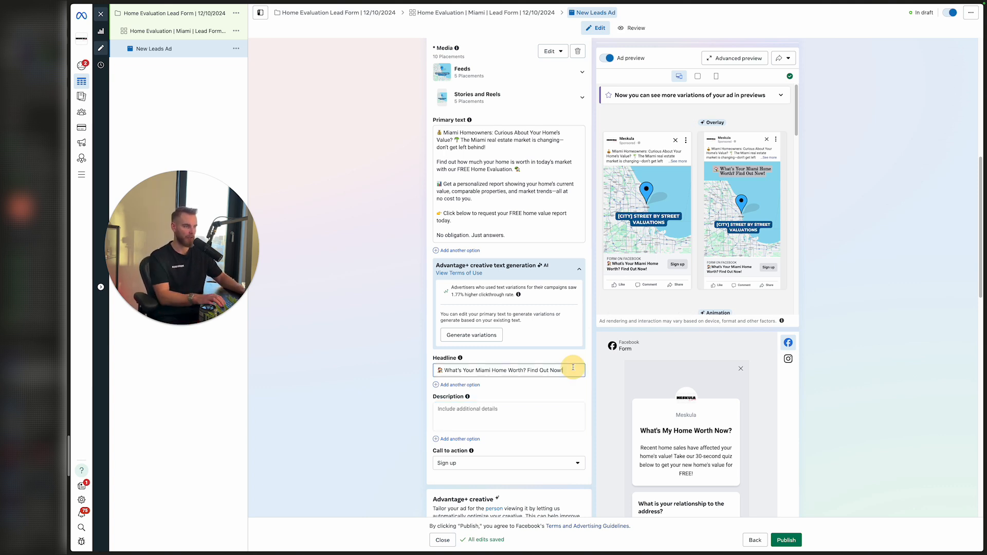
pyautogui.write('------------')
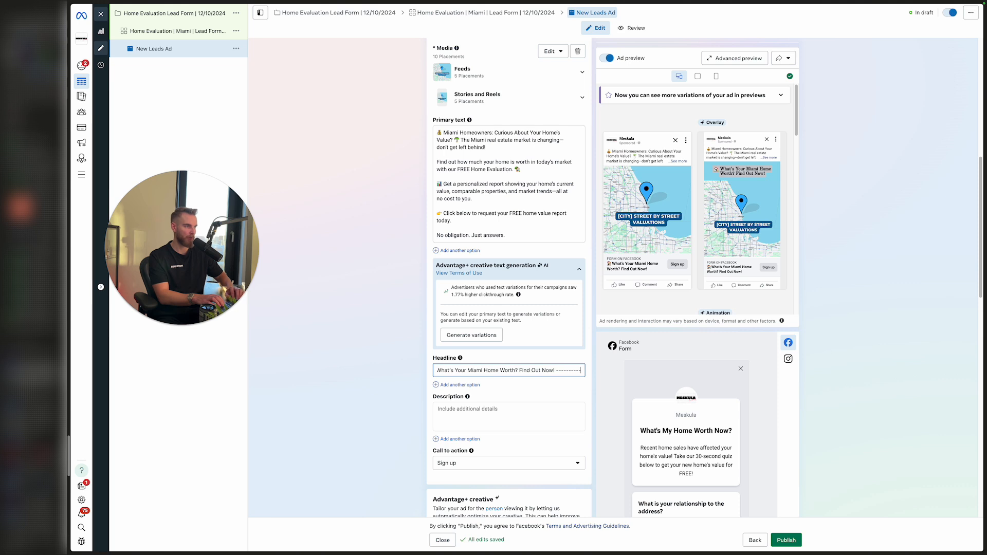
pyautogui.click(330, 396)
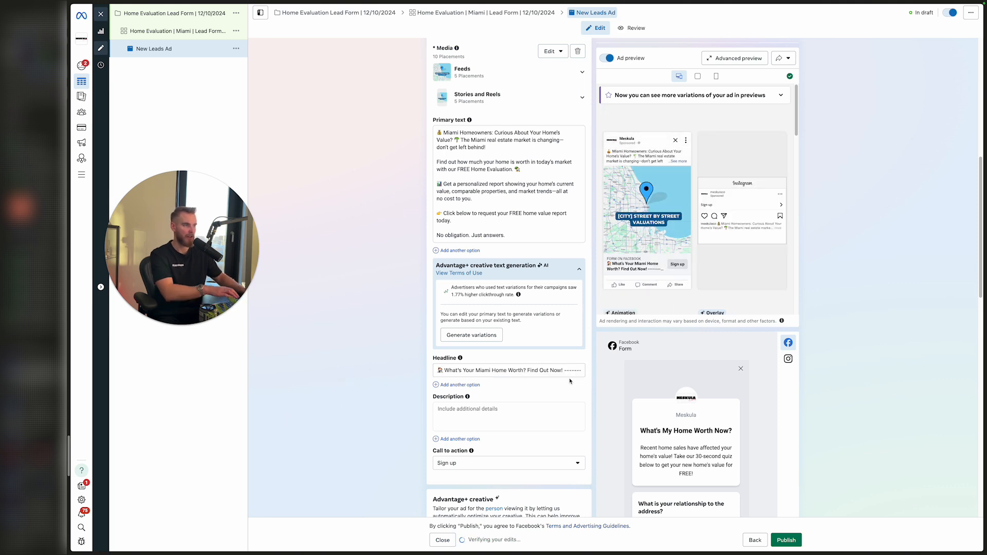
pyautogui.moveTo(564, 370); pyautogui.dragTo(606, 378)
pyautogui.press('BackSpace')
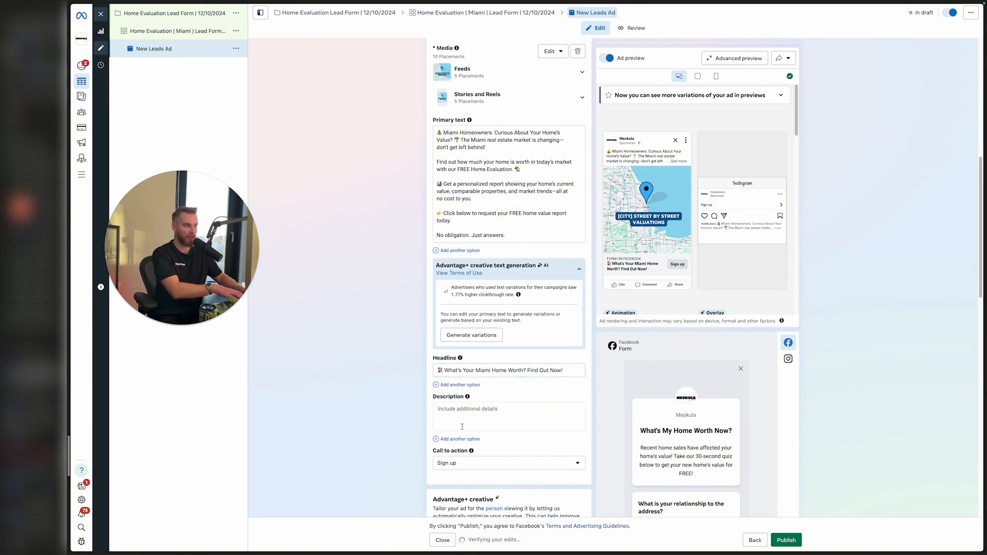
# Copy the headline text into the ad's description so it also reads "🏠 What's Your Miami Home Worth? Find Out Now!".
pyautogui.click(564, 411)
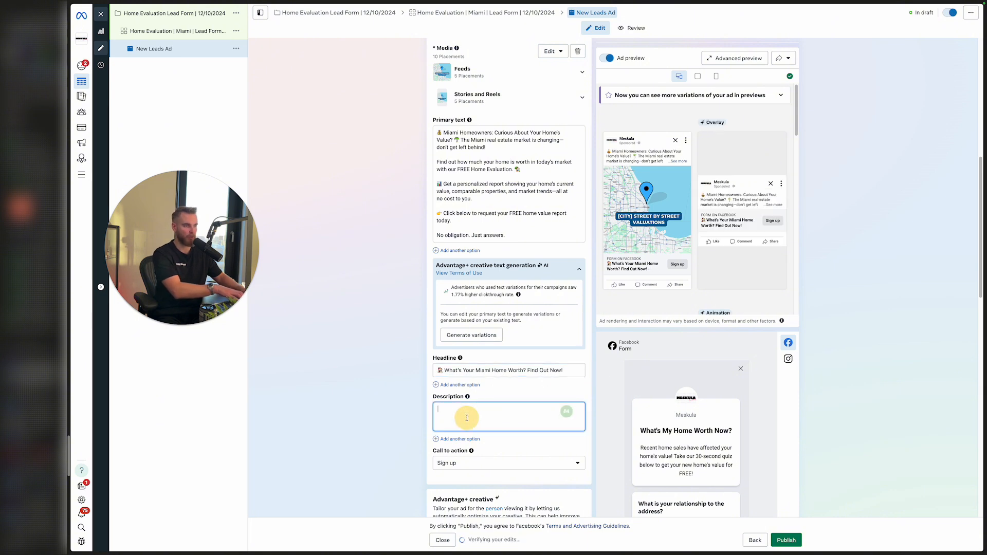
pyautogui.tripleClick(496, 369)
pyautogui.press('super+c')
pyautogui.press('super+a')
pyautogui.click(483, 370)
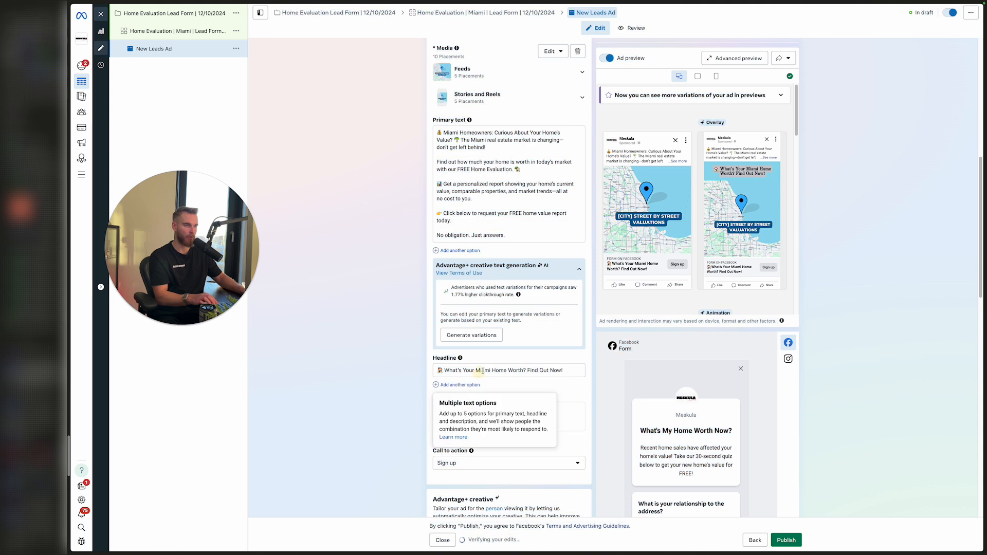
pyautogui.press('super+a')
pyautogui.click(494, 417)
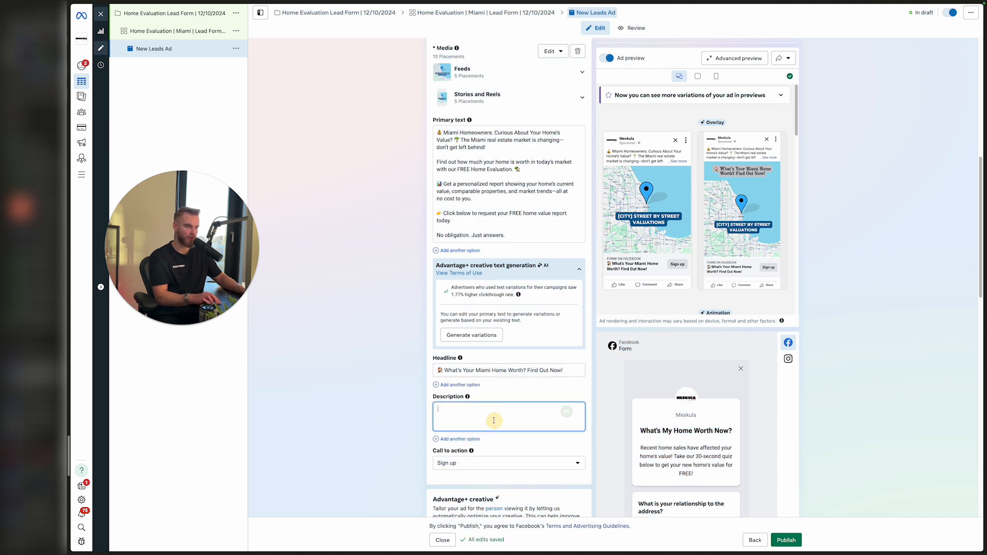
pyautogui.press('super+v')
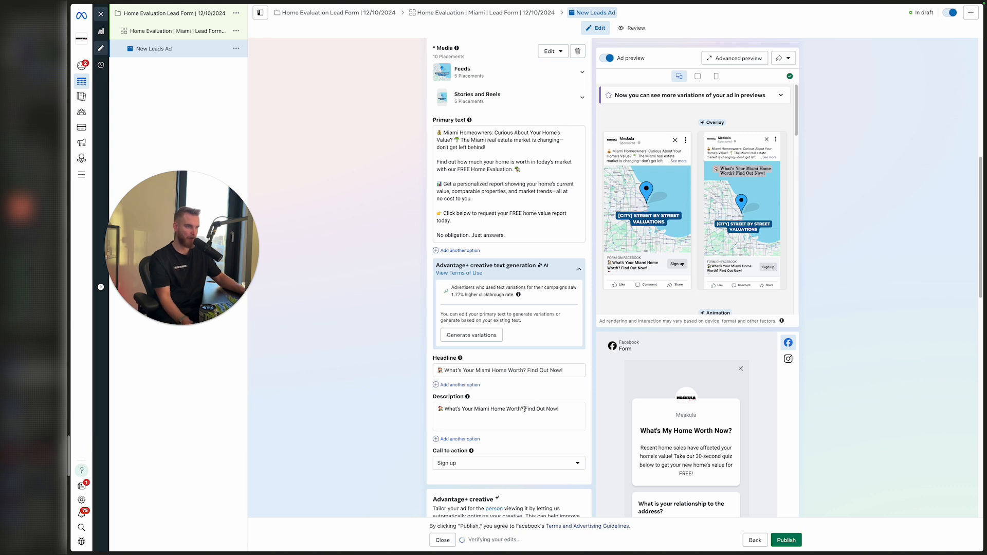
# Rewrite the ad's description as "Find Out Now What Your Miami Home Is Worth In Today's Market!".
pyautogui.moveTo(524, 410); pyautogui.dragTo(432, 410)
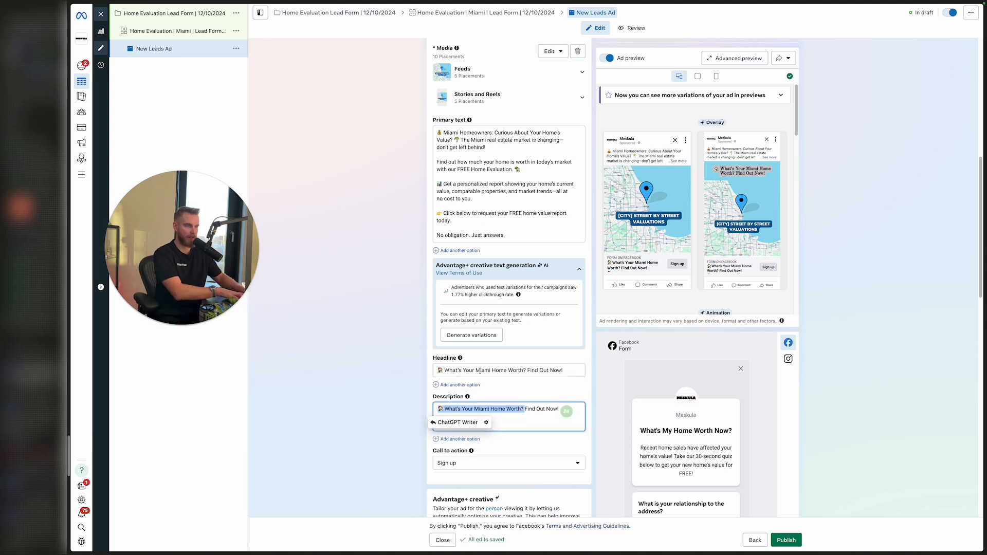
pyautogui.press('BackSpace')
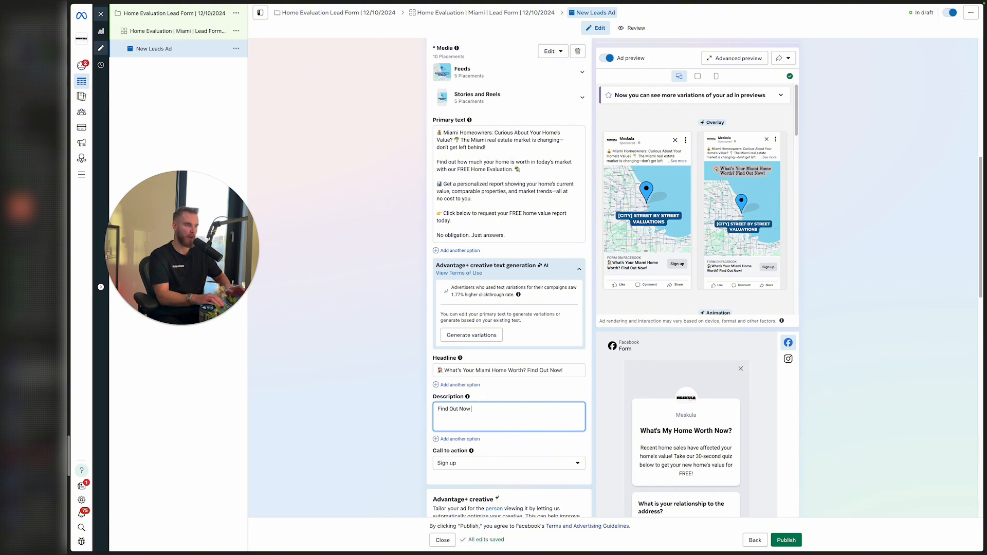
pyautogui.write('Waht')
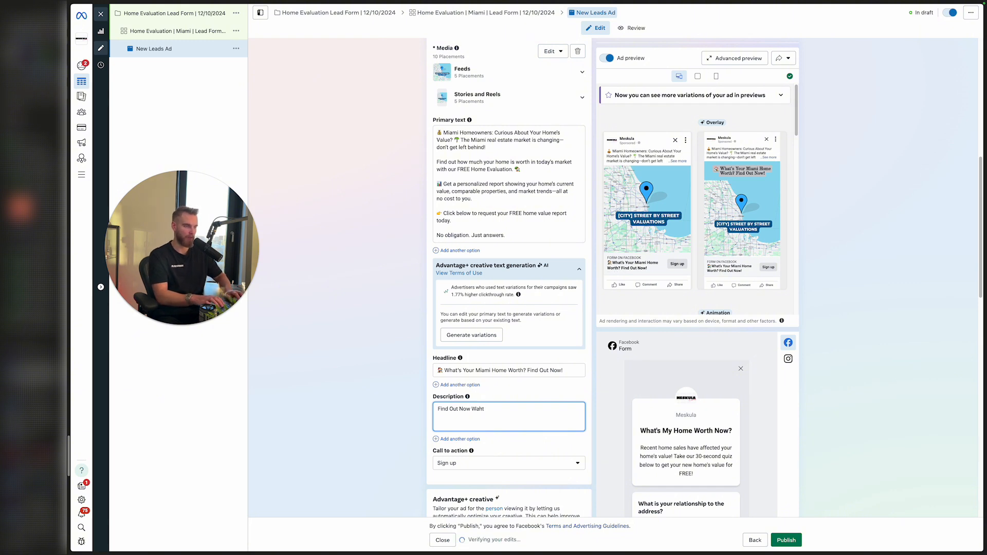
pyautogui.press('BackSpace')
pyautogui.press('BackSpace')
pyautogui.press('BackSpace')
pyautogui.write('hat Your Mia')
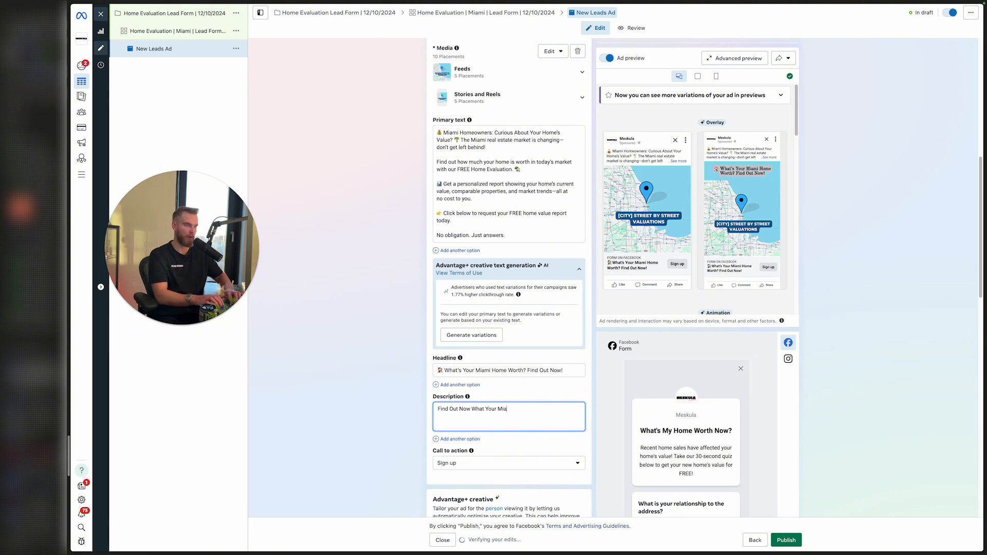
pyautogui.write('mi Home Is W')
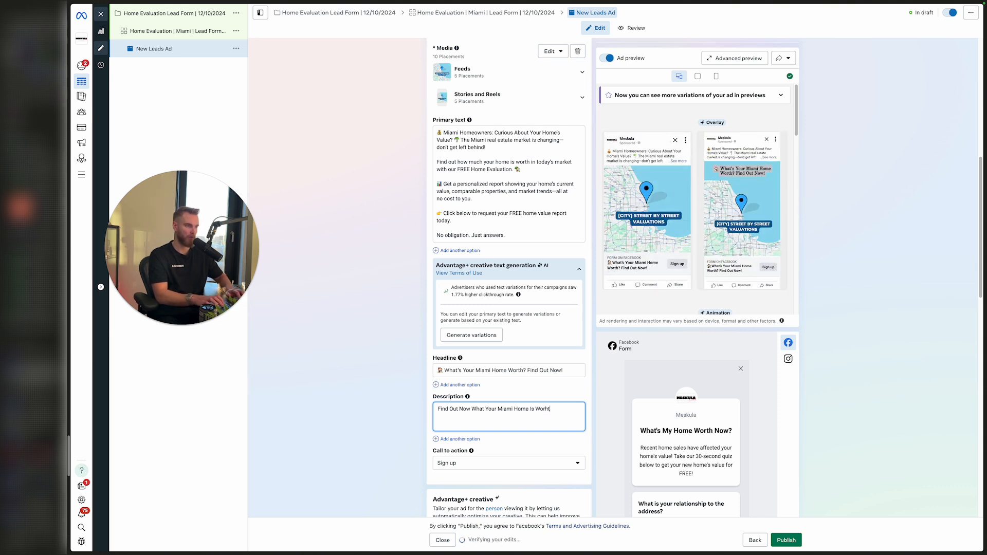
pyautogui.write('orth In Today')
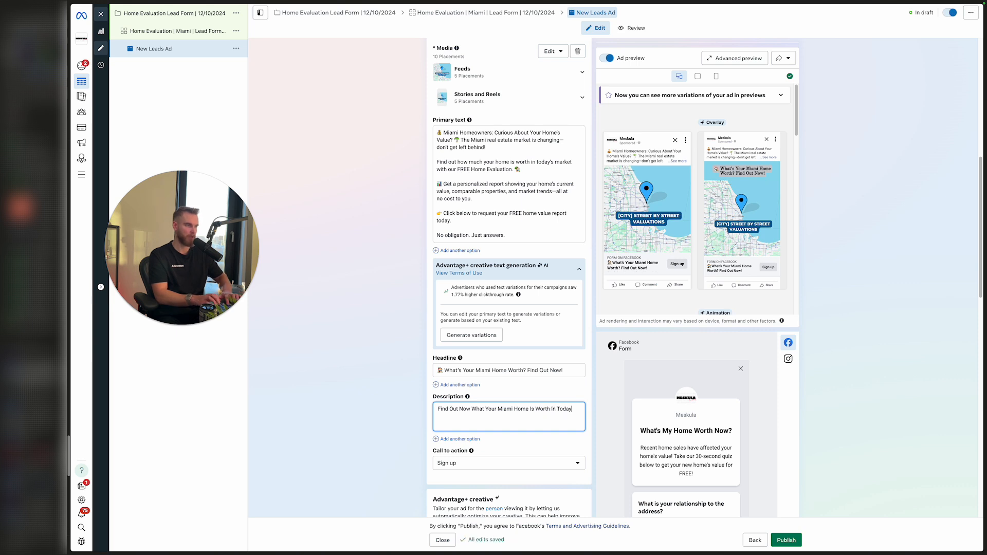
pyautogui.write("'s Market!")
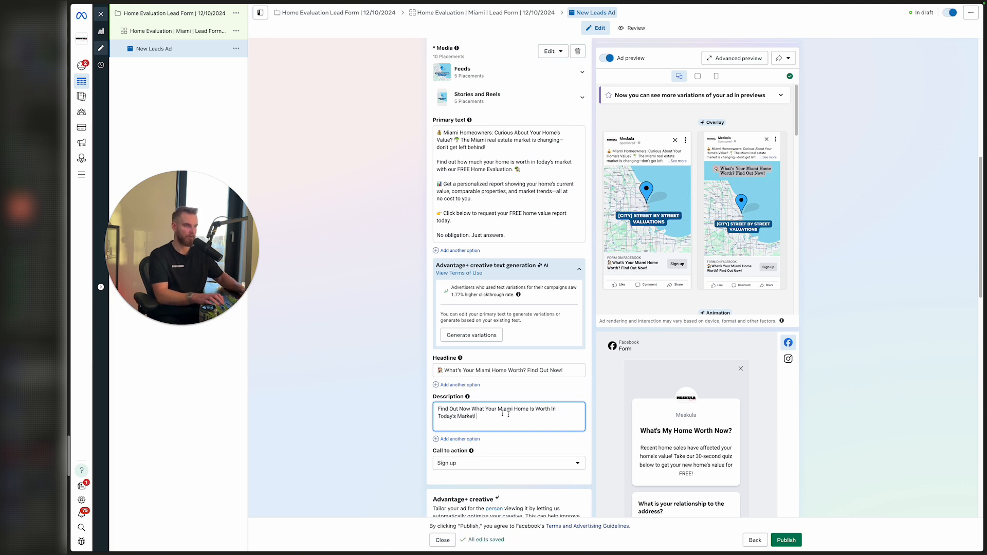
# Remove the word "Now" from the description so it reads "Find Out What Your Miami Home Is Worth In Today's Market!".
pyautogui.doubleClick(464, 409)
pyautogui.press('BackSpace')
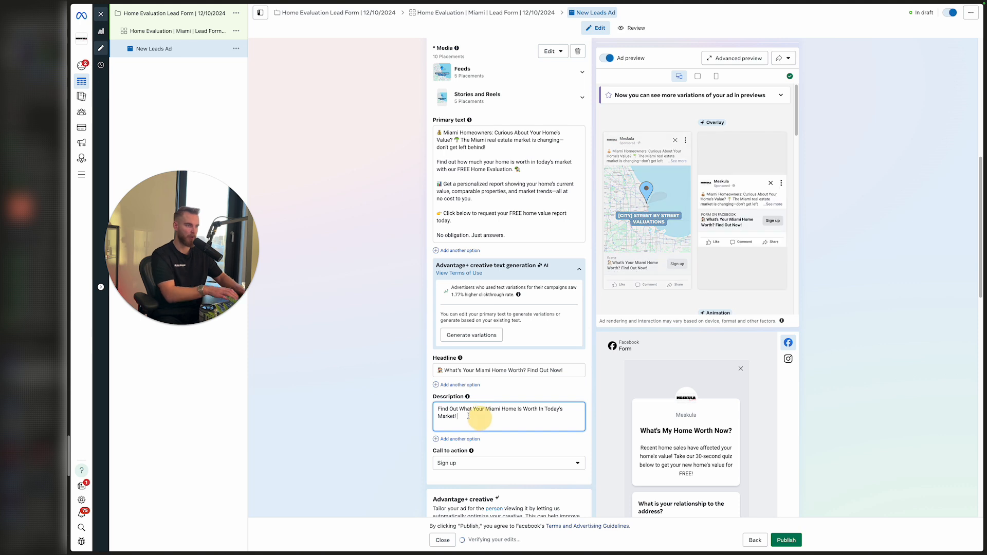
pyautogui.click(377, 420)
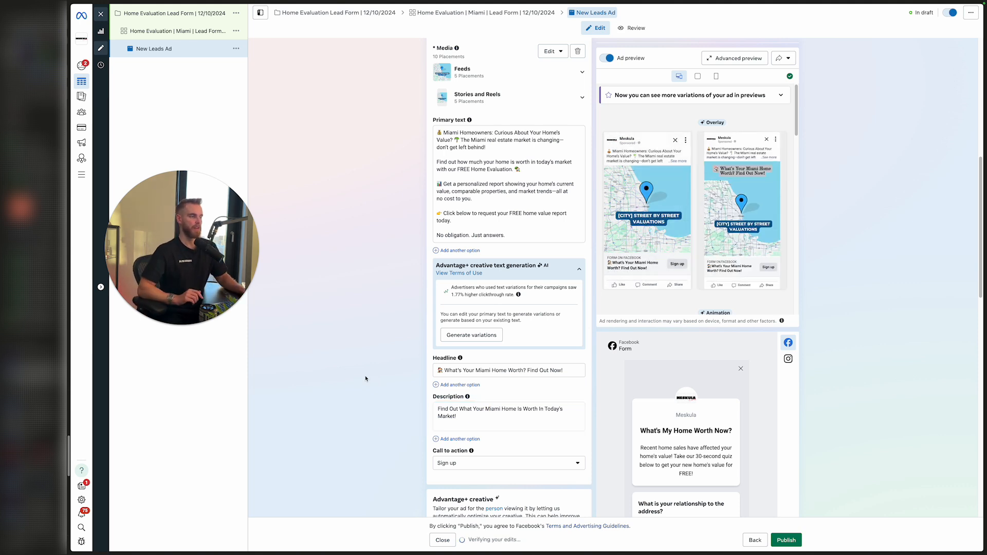
# Review the creative enhancements, the instant form section and the lead form preview, and briefly open and close form creation.
pyautogui.scroll(-1, 396, 334)
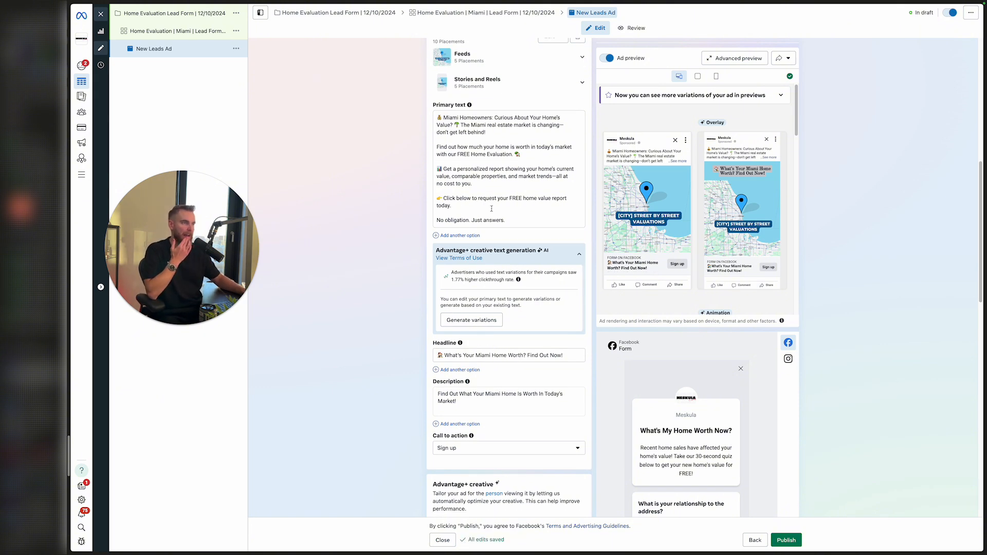
pyautogui.scroll(-1, 488, 208)
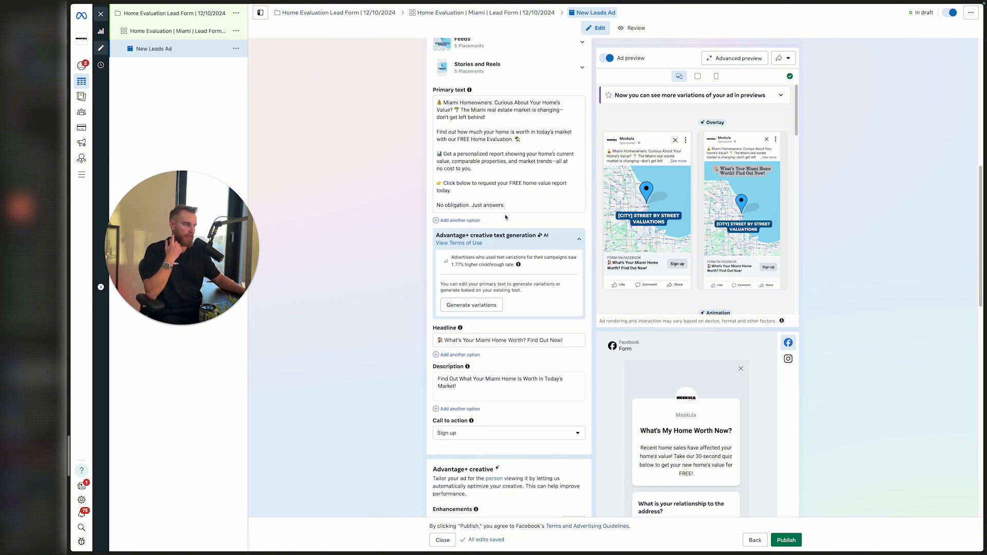
pyautogui.scroll(-1, 505, 217)
pyautogui.scroll(-6, 744, 397)
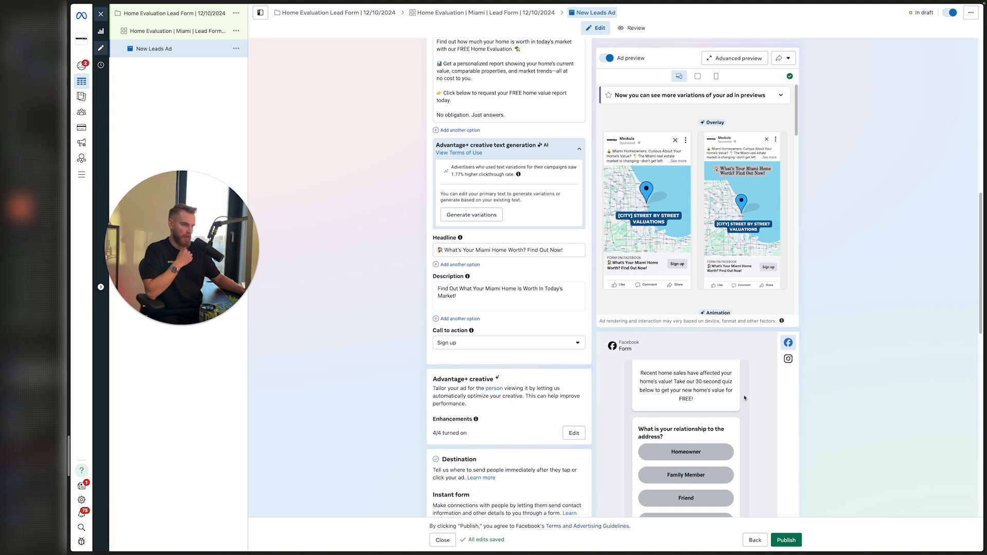
pyautogui.scroll(3, 711, 393)
pyautogui.scroll(-3, 382, 374)
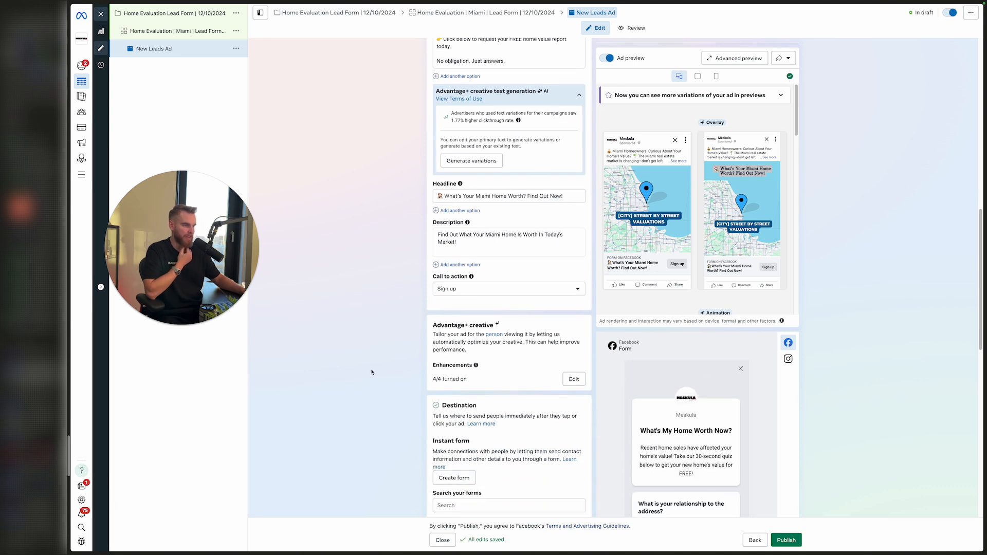
pyautogui.moveTo(705, 465); pyautogui.dragTo(638, 435)
pyautogui.click(677, 413)
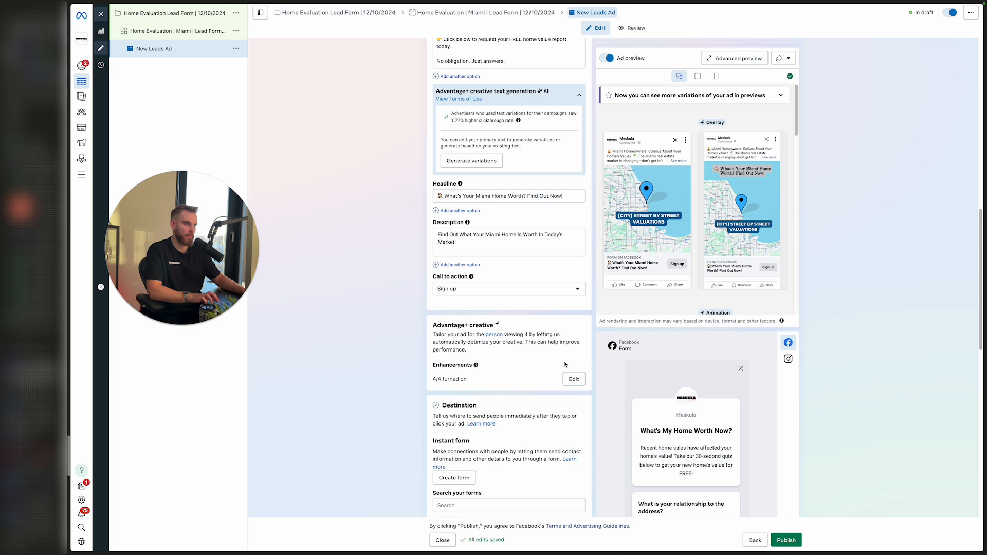
pyautogui.scroll(-2, 676, 413)
pyautogui.scroll(-5, 408, 375)
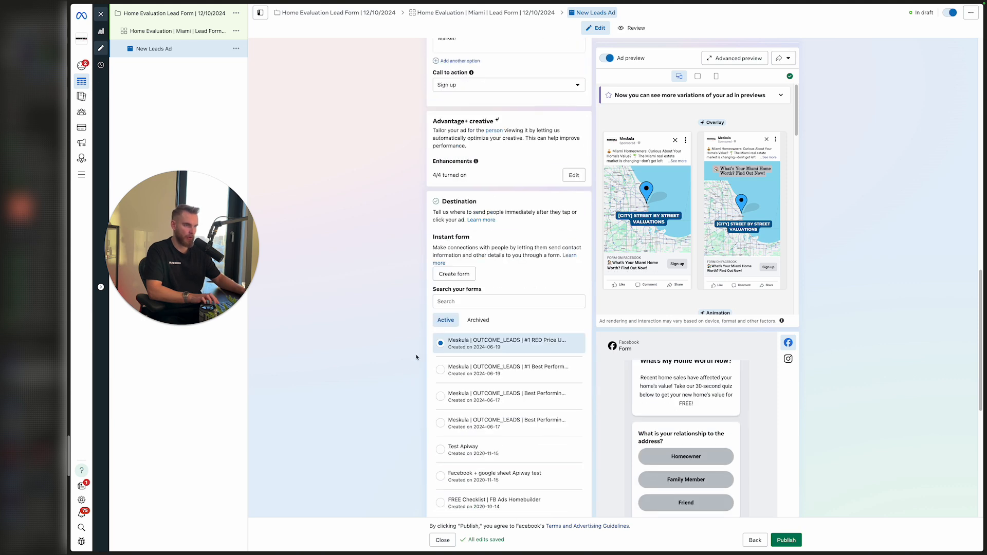
pyautogui.scroll(1, 419, 335)
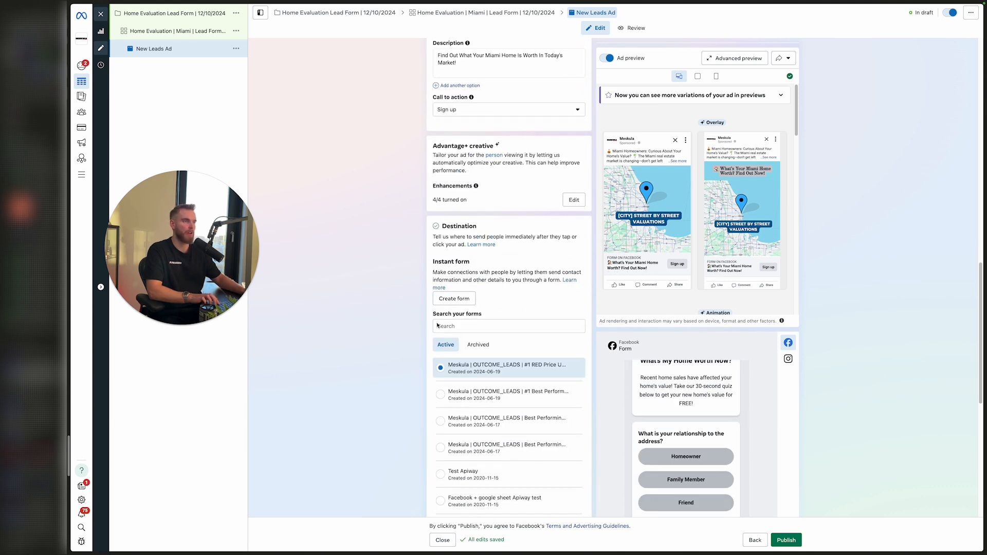
pyautogui.click(453, 299)
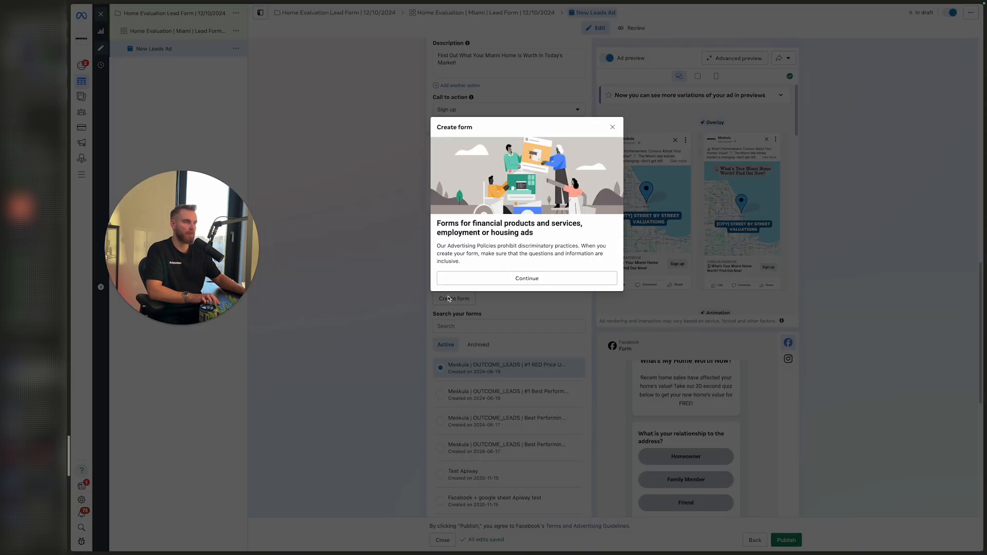
pyautogui.click(612, 127)
# Change the ad's call to action to Learn more.
pyautogui.scroll(2, 466, 186)
pyautogui.click(488, 176)
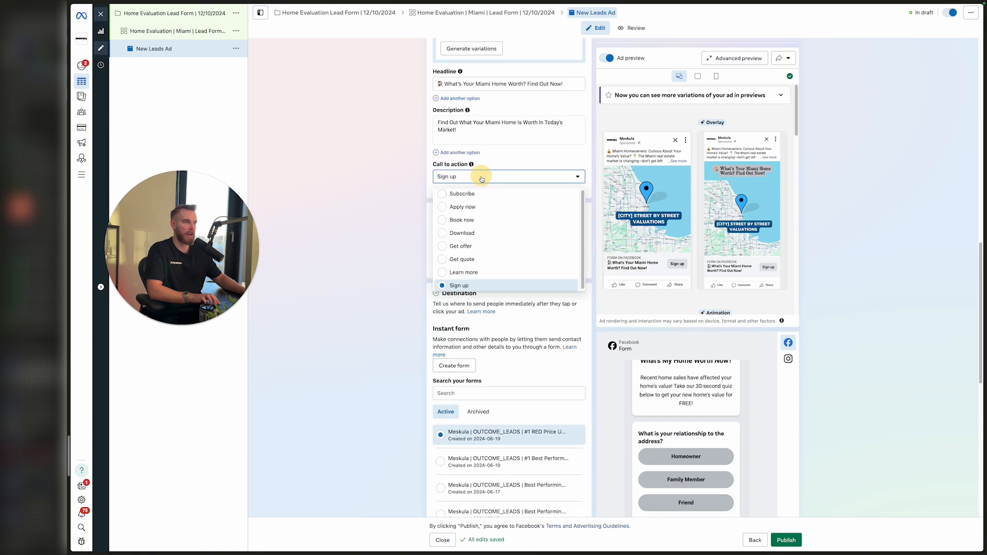
pyautogui.click(465, 270)
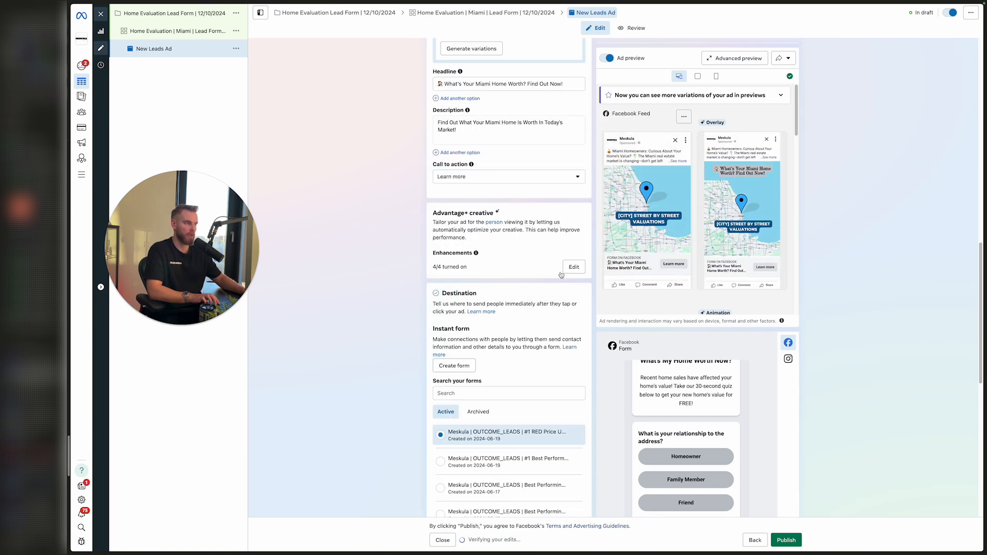
# Shorten the headline to "🏠 What's Your Miami Home Worth?" by removing "Find Out Now!".
pyautogui.scroll(2, 561, 275)
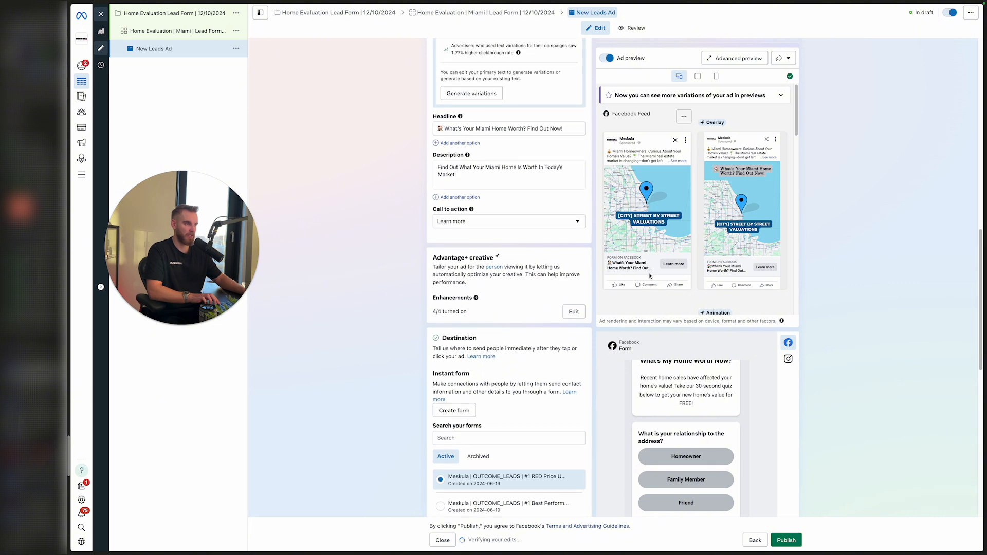
pyautogui.scroll(3, 569, 220)
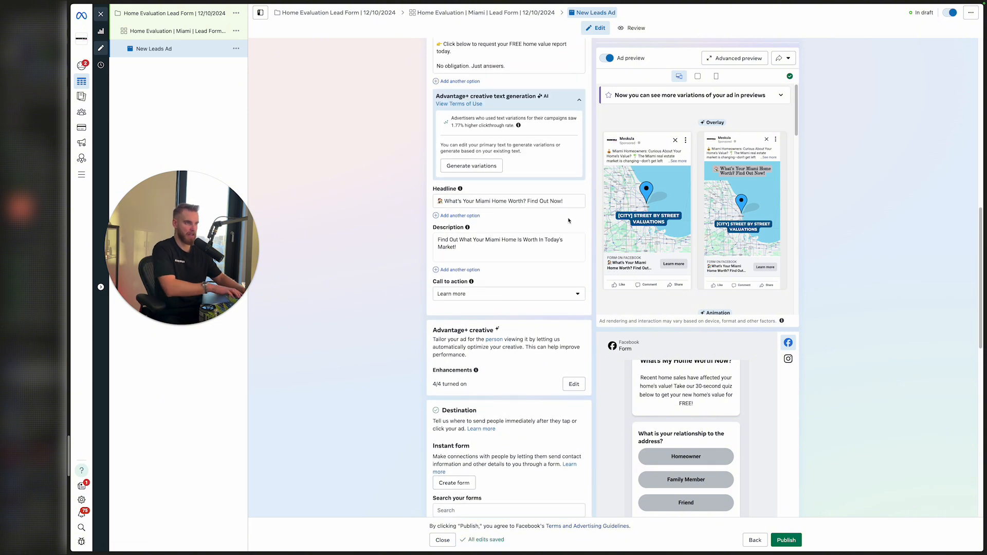
pyautogui.moveTo(564, 201); pyautogui.dragTo(526, 200)
pyautogui.press('BackSpace')
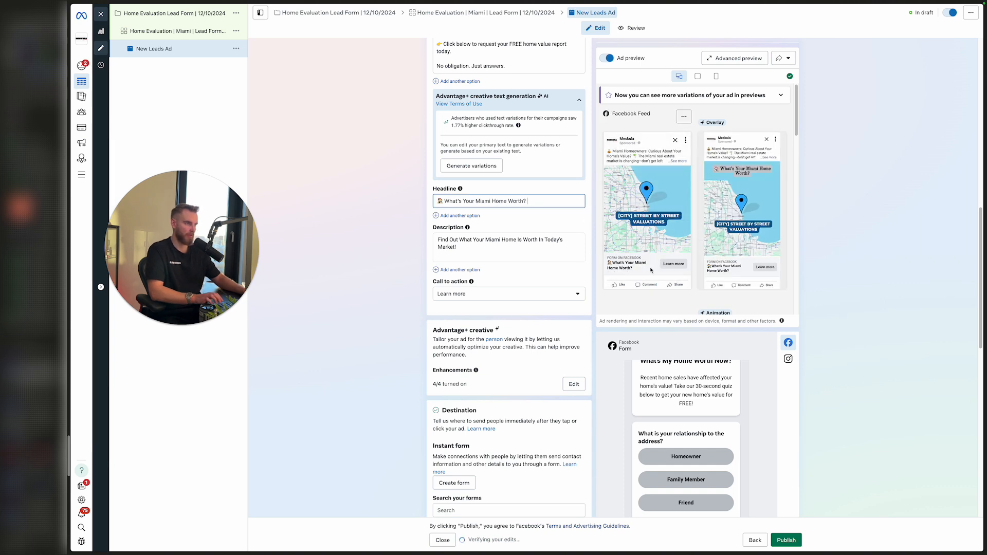
pyautogui.moveTo(458, 248); pyautogui.dragTo(398, 237)
pyautogui.click(392, 238)
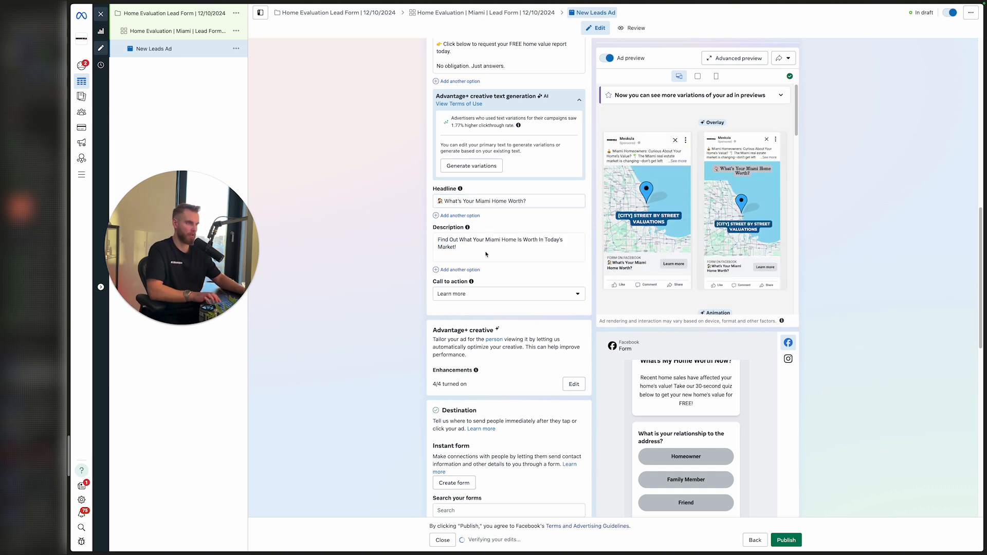
# Review the headline, the multiple text options and the primary text's closing line about requesting the FREE home value report.
pyautogui.scroll(-4, 486, 254)
pyautogui.scroll(2, 491, 273)
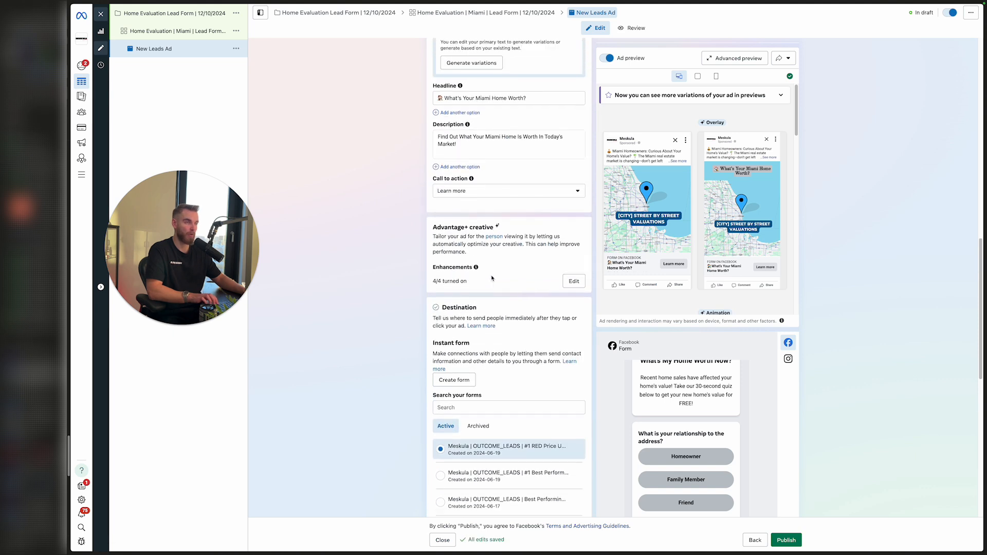
pyautogui.scroll(3, 491, 278)
pyautogui.moveTo(529, 239); pyautogui.dragTo(418, 241)
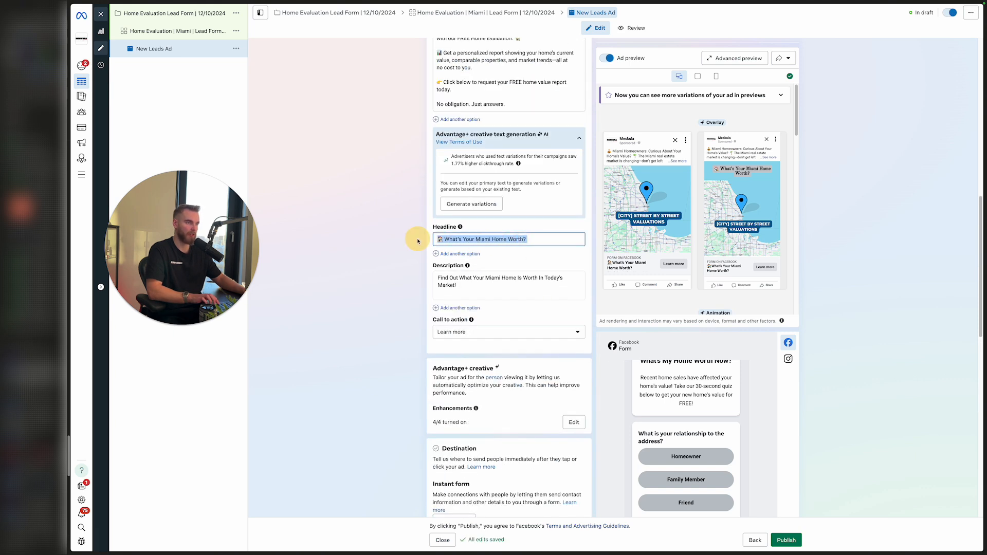
pyautogui.click(344, 245)
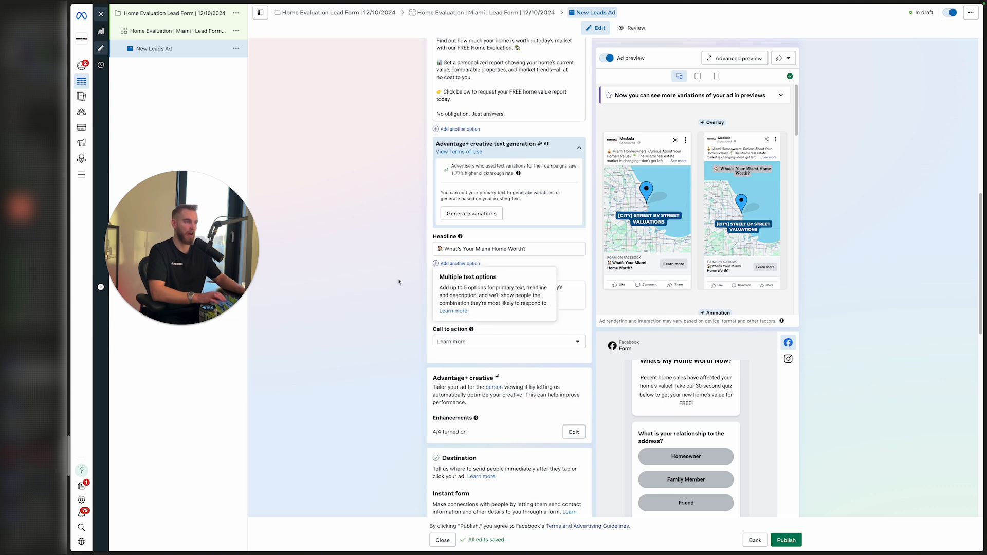
pyautogui.scroll(2, 391, 278)
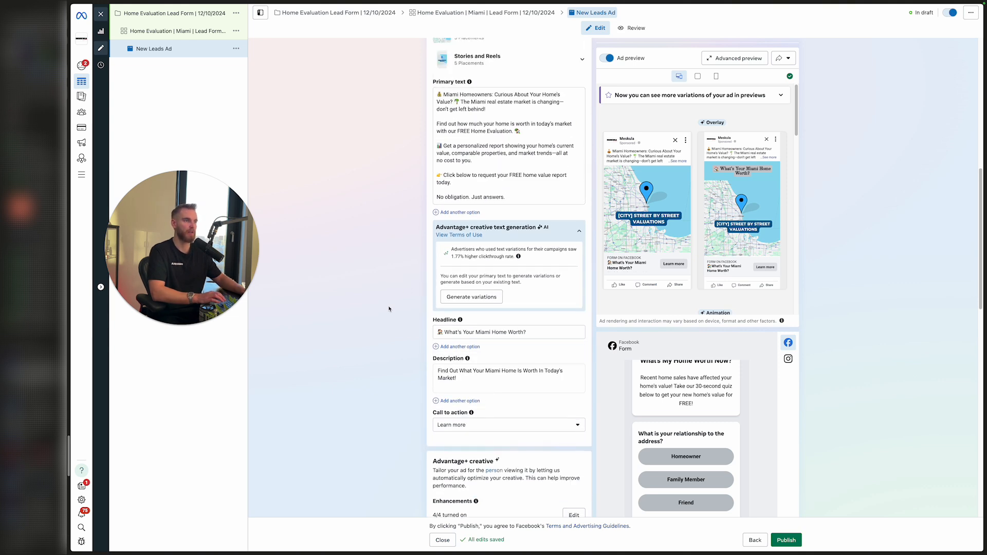
pyautogui.scroll(-1, 411, 278)
pyautogui.moveTo(459, 178); pyautogui.dragTo(447, 171)
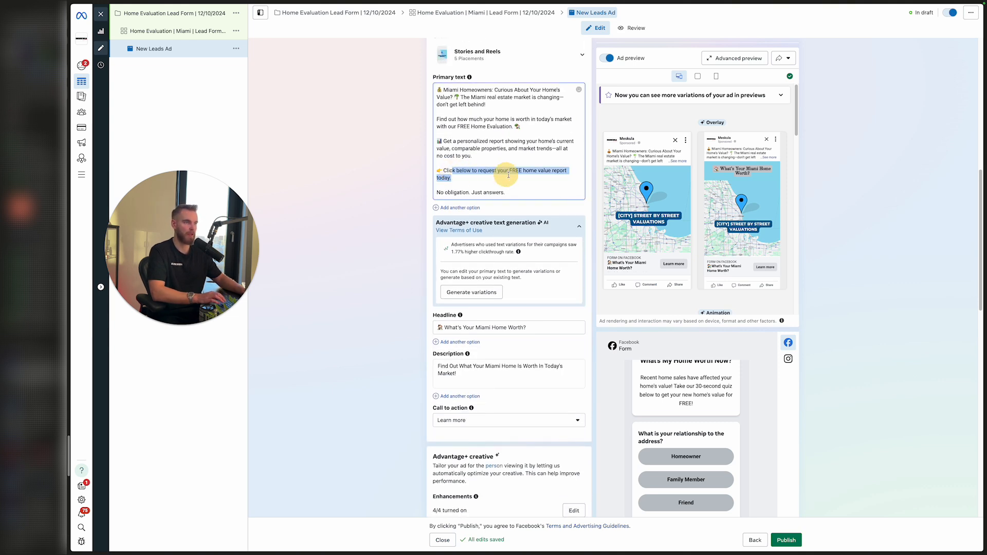
pyautogui.click(507, 176)
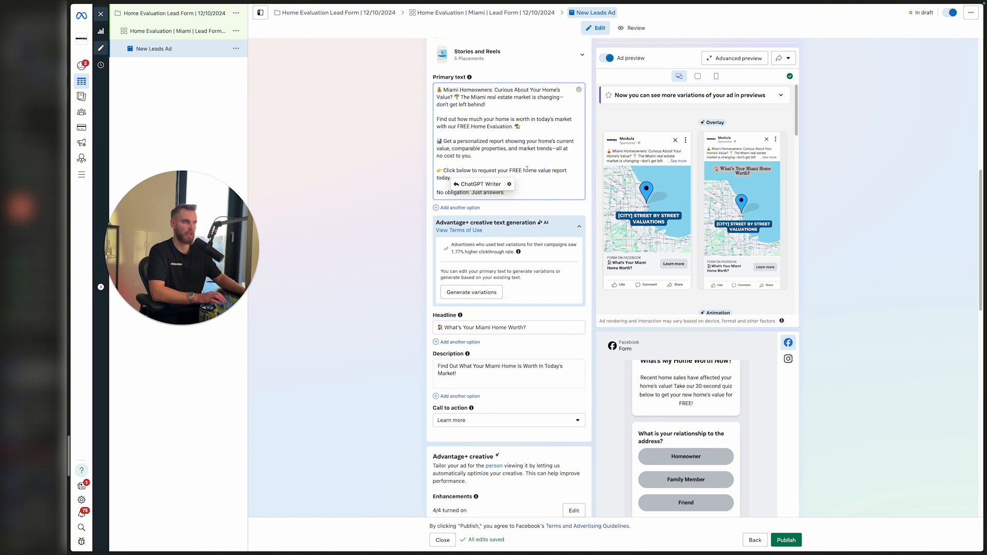
# Compare the headline with the primary text's opening line "Miami Homeowners: Curious About Your Home's Value?".
pyautogui.click(473, 327)
pyautogui.click(346, 331)
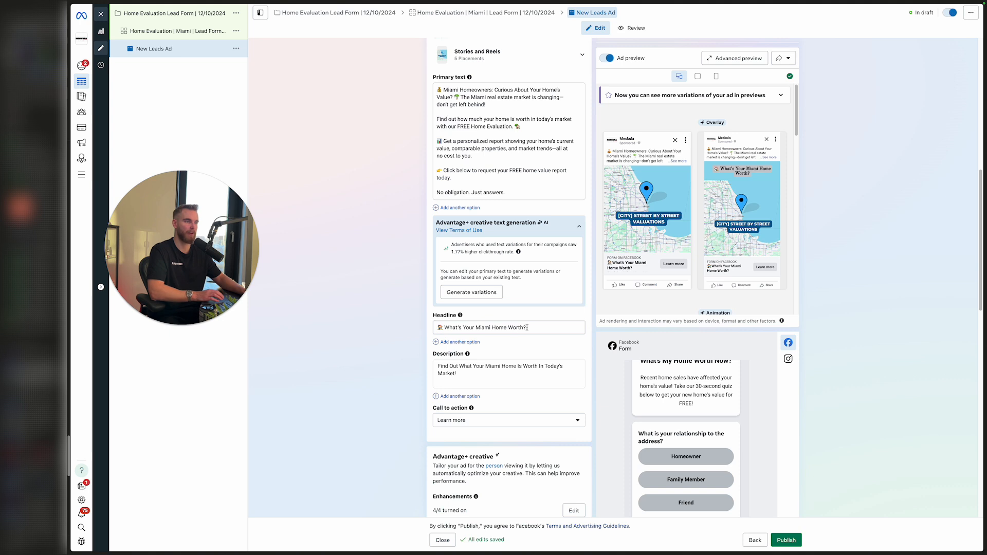
pyautogui.moveTo(529, 327); pyautogui.dragTo(413, 331)
pyautogui.click(349, 324)
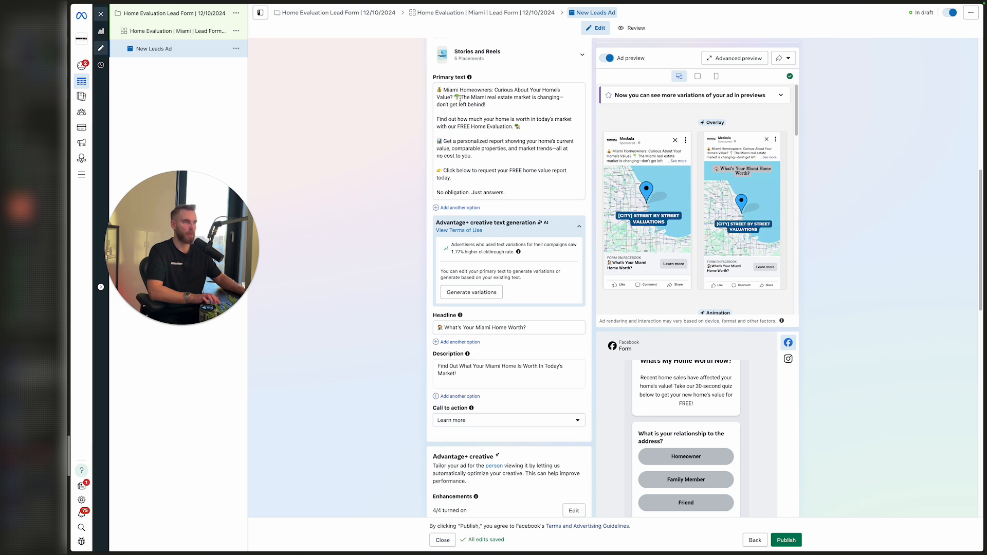
pyautogui.moveTo(460, 98); pyautogui.dragTo(434, 86)
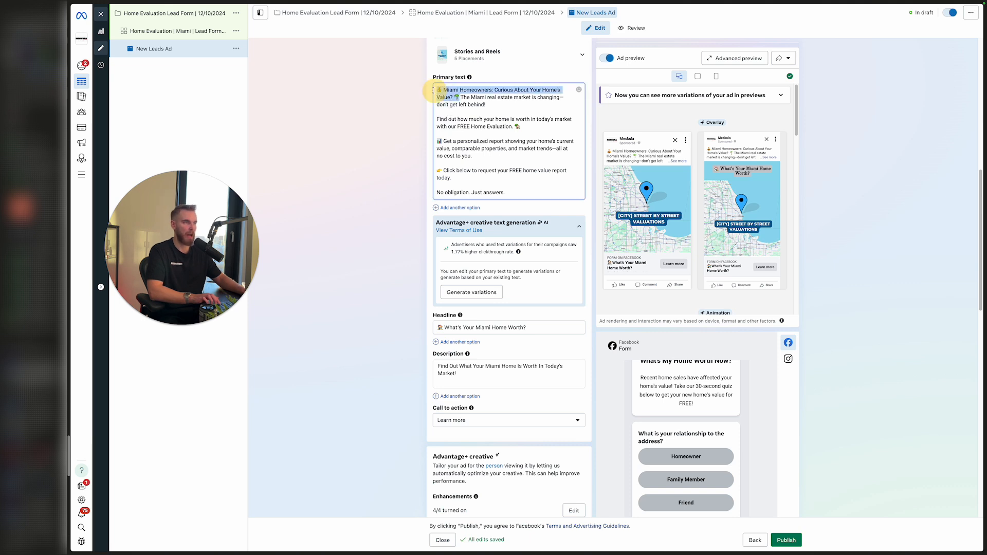
pyautogui.click(347, 186)
pyautogui.moveTo(460, 98); pyautogui.dragTo(442, 89)
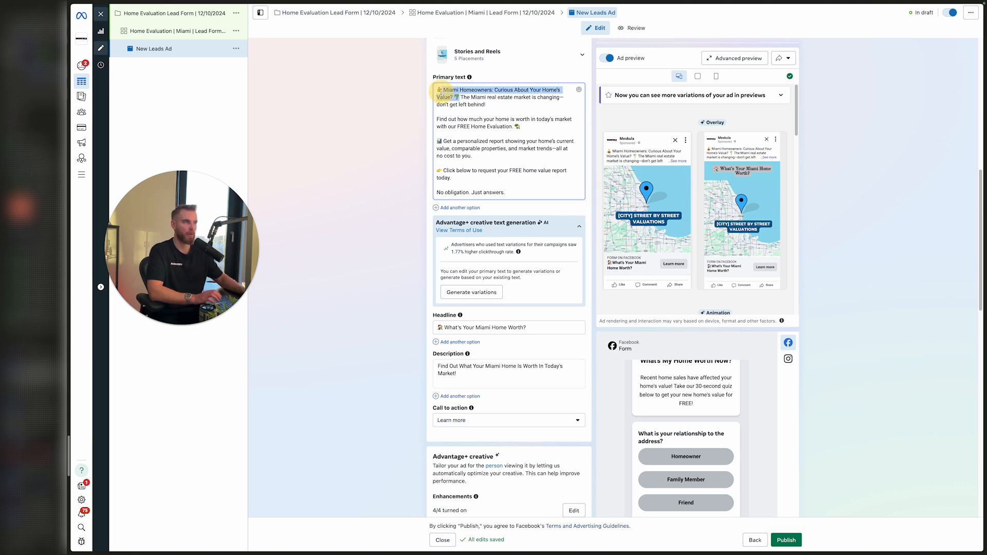
pyautogui.click(354, 134)
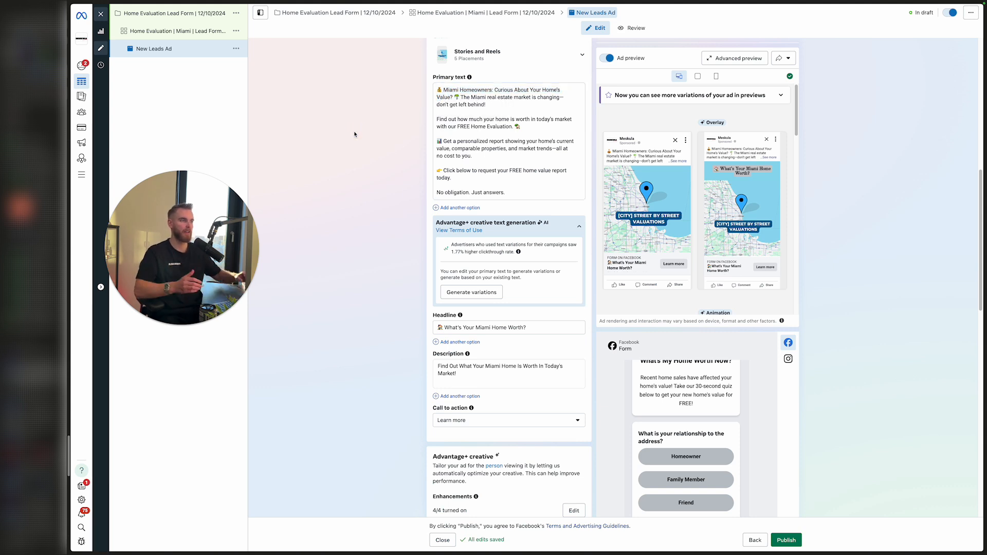
pyautogui.moveTo(532, 327); pyautogui.dragTo(419, 326)
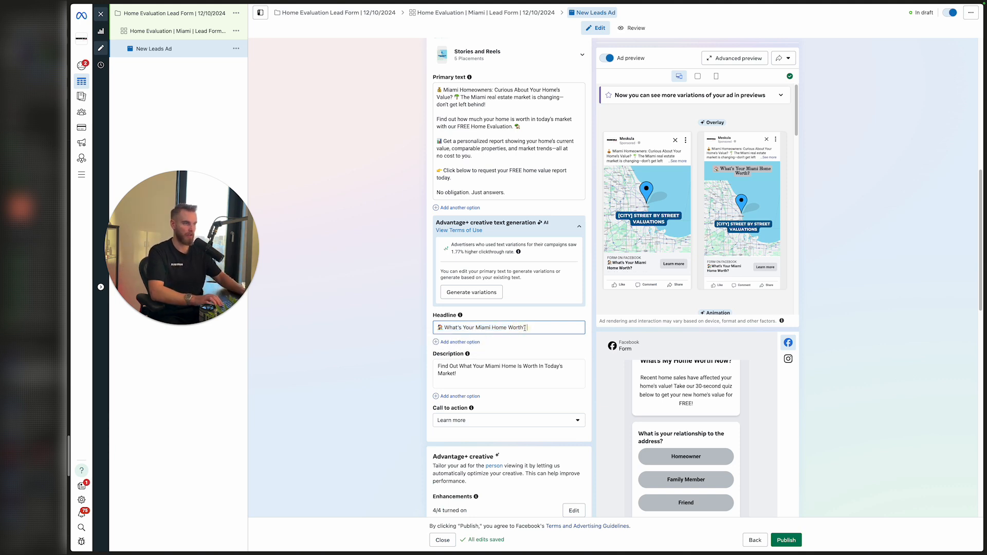
# Replace the ad headline with "Get Your Free Price Update Now!".
pyautogui.write('Get')
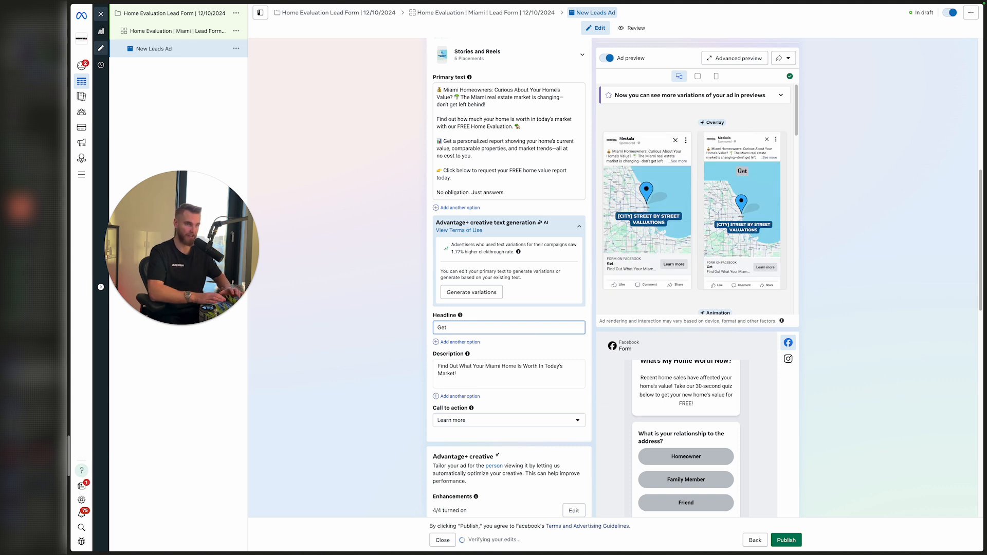
pyautogui.write('Ypui')
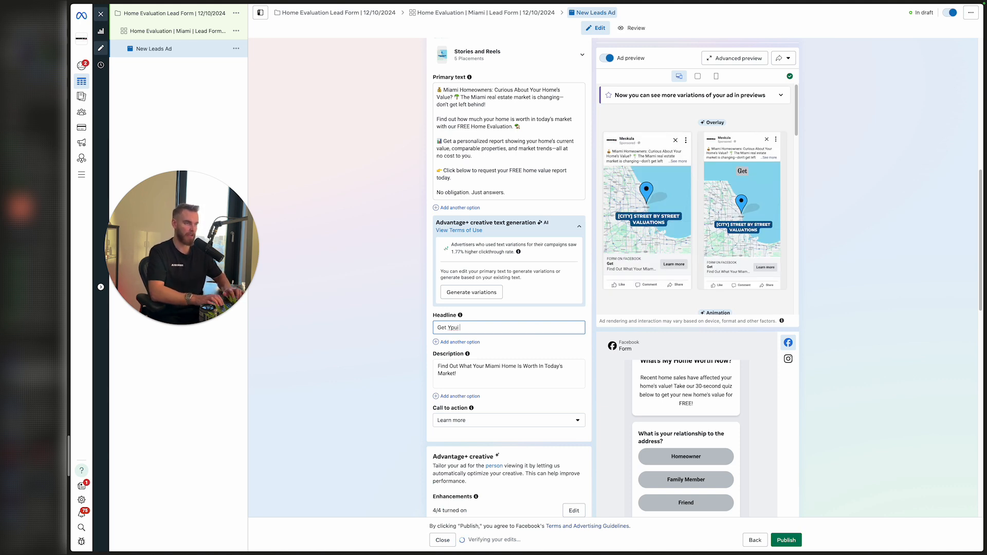
pyautogui.press('BackSpace')
pyautogui.press('BackSpace')
pyautogui.press('BackSpace')
pyautogui.write('our Fr')
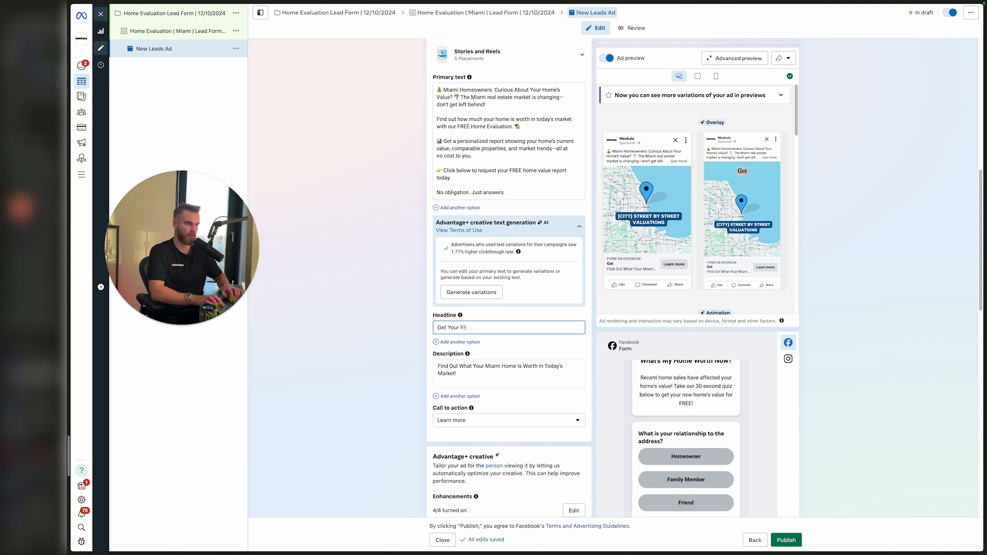
pyautogui.write('ee Price ')
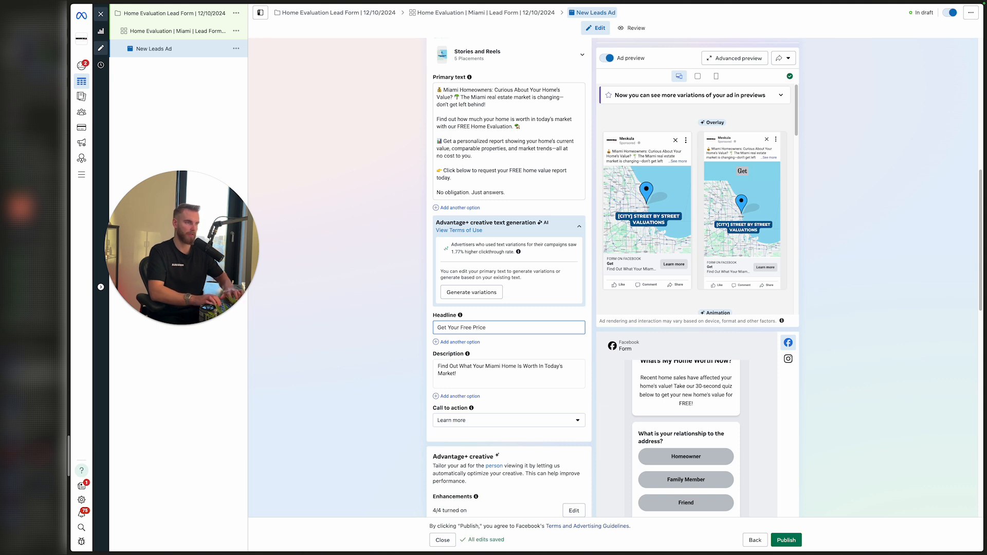
pyautogui.write('U')
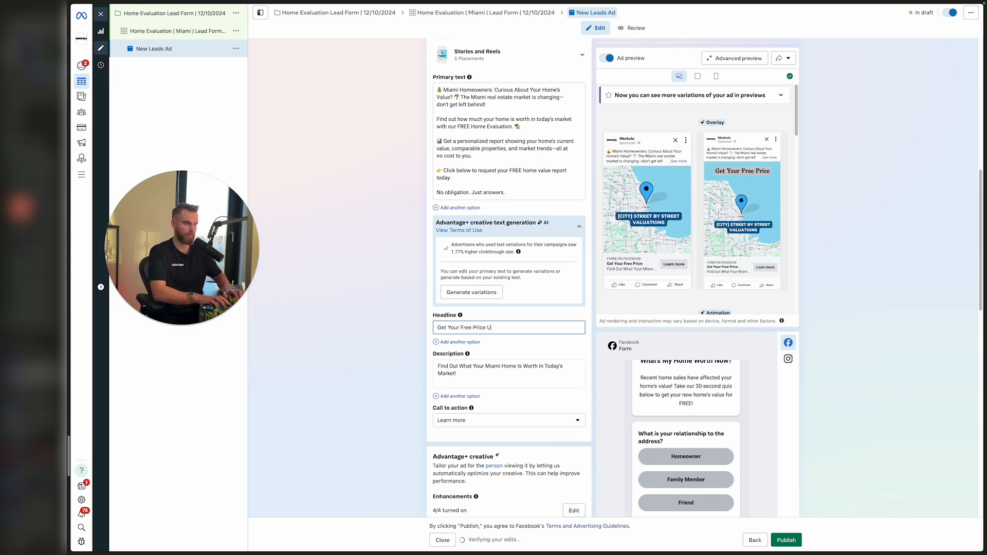
pyautogui.write('pdate')
pyautogui.press('BackSpace')
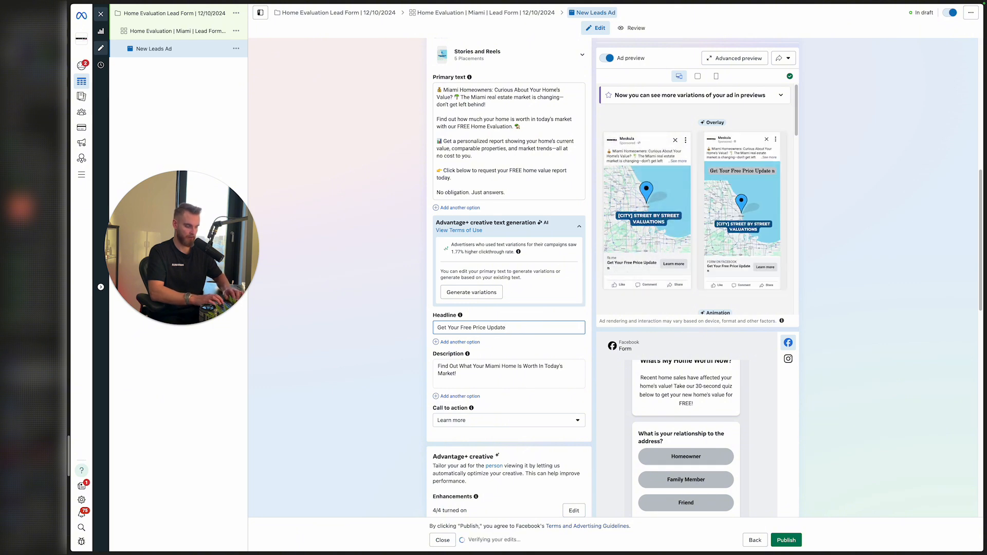
pyautogui.write('ow!')
pyautogui.press('BackSpace')
pyautogui.press('BackSpace')
pyautogui.press('BackSpace')
pyautogui.press('BackSpace')
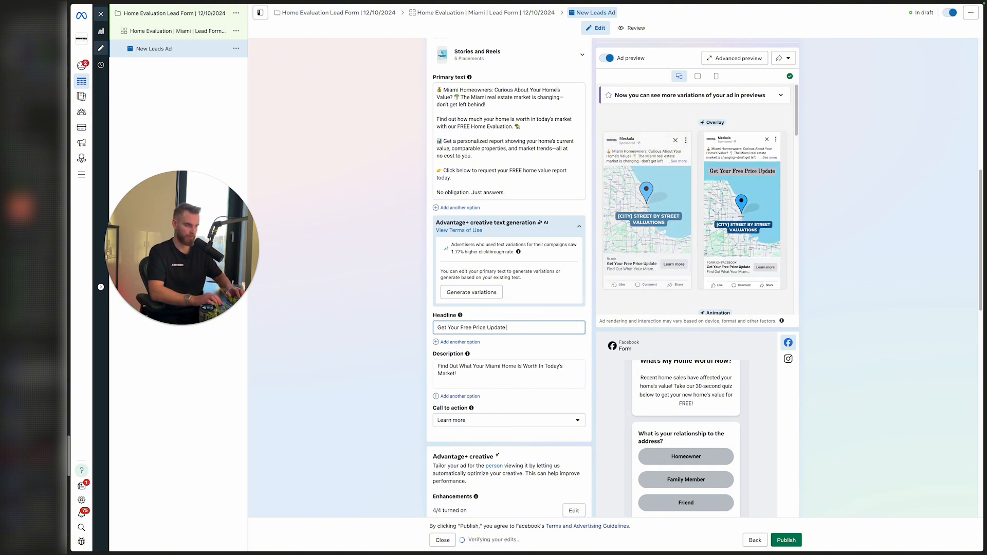
pyautogui.write('Now!')
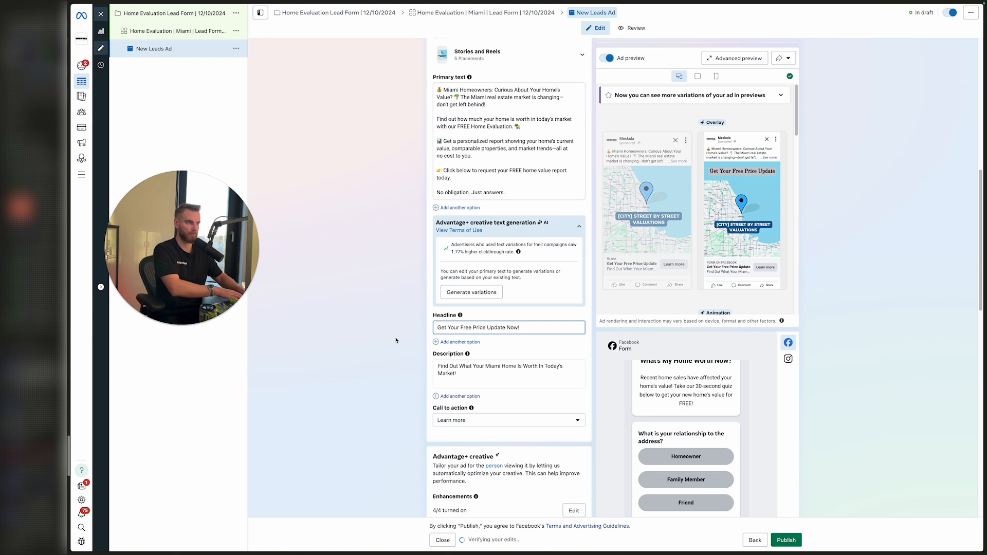
# Remove "Your" from the headline and append the right-pointing backhand finger emoji after "Now!".
pyautogui.doubleClick(453, 327)
pyautogui.press('BackSpace')
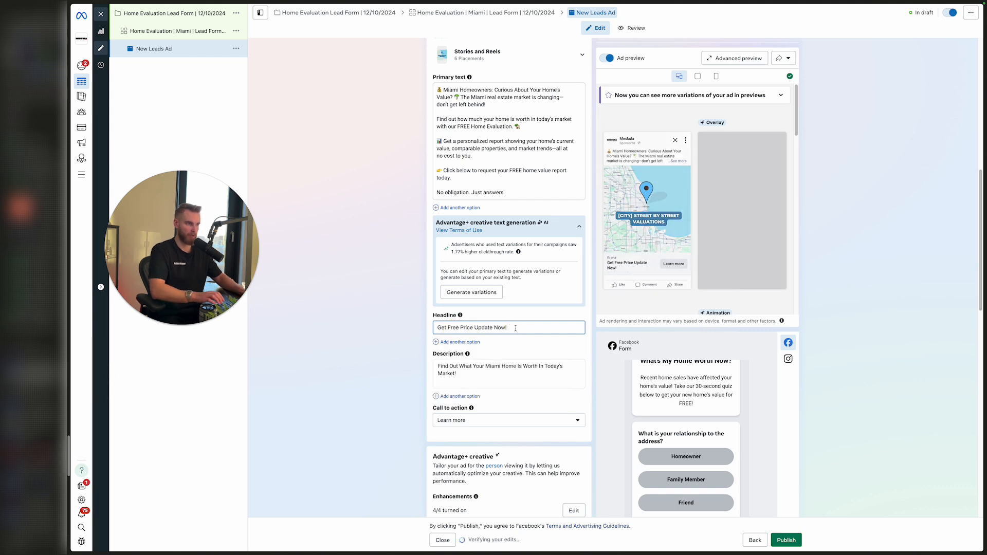
pyautogui.press('ctrl+super+space')
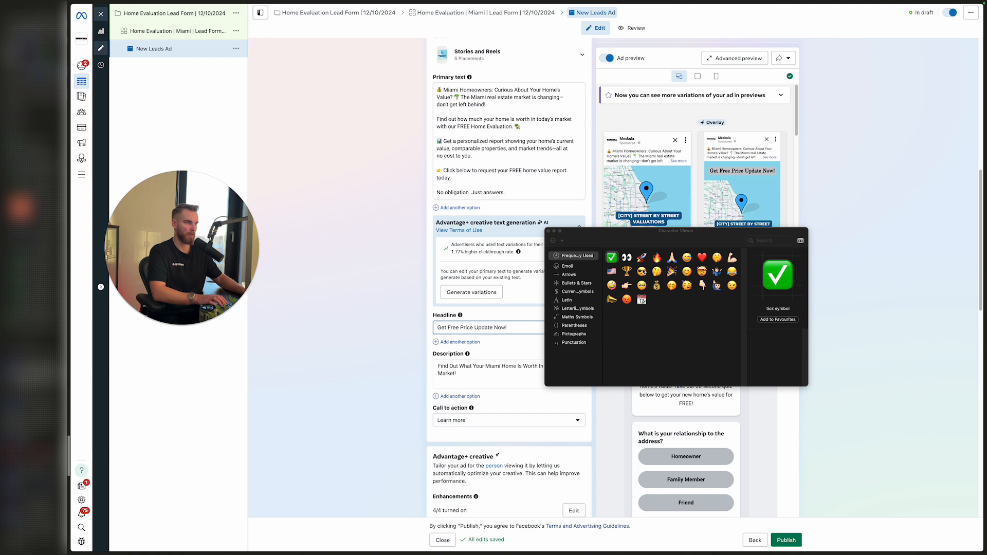
pyautogui.doubleClick(628, 288)
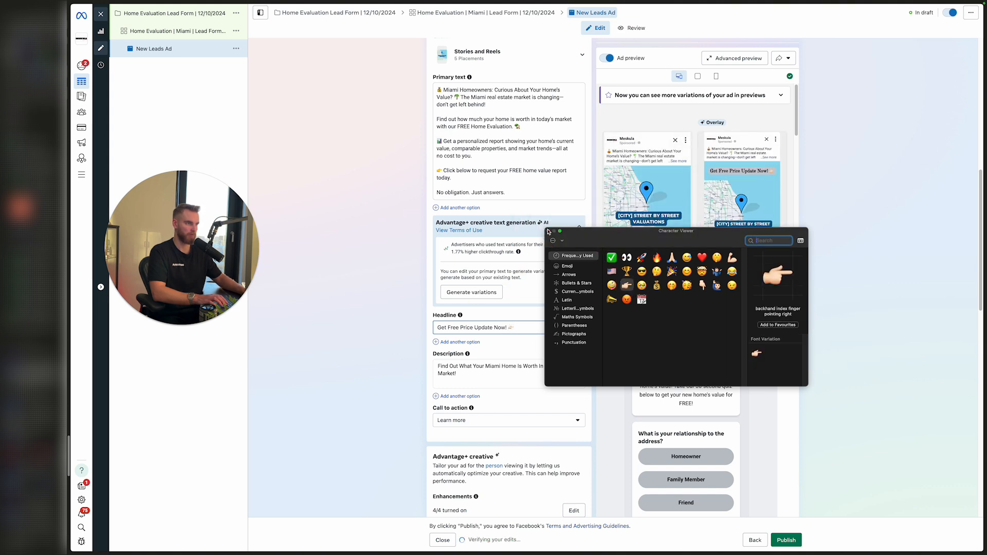
pyautogui.click(405, 298)
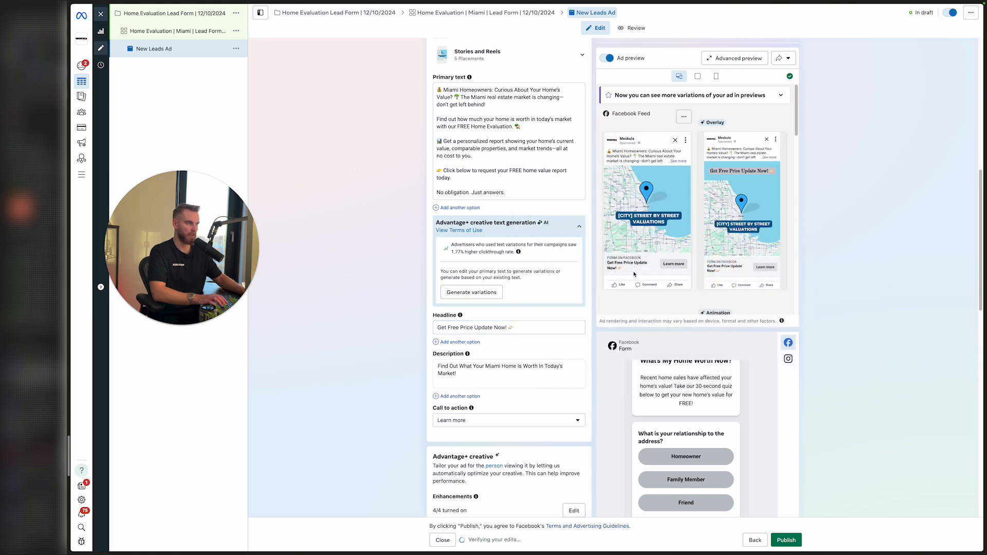
# Reinsert "Your" before "Free" so the headline reads "Get Your Free Price Update Now!" followed by the pointing finger emoji.
pyautogui.click(459, 327)
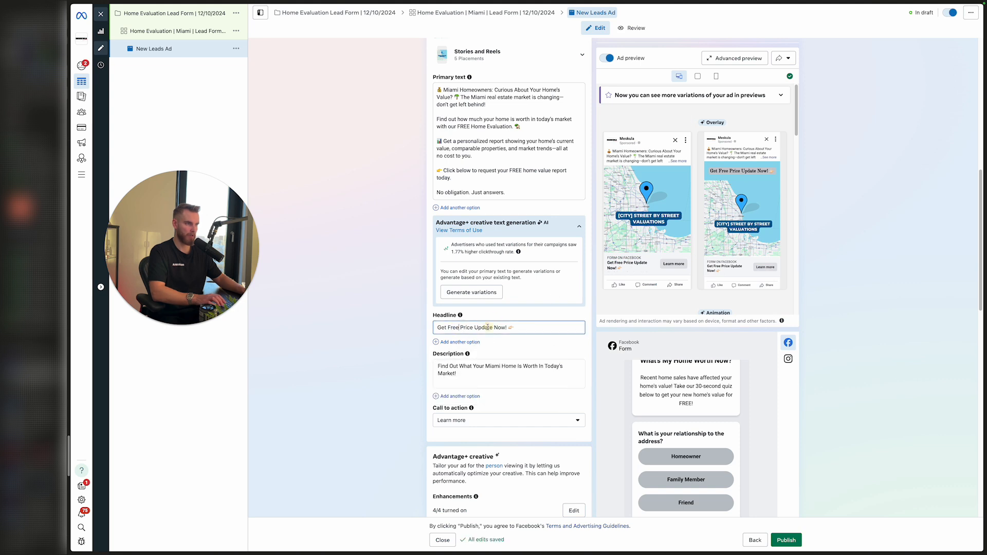
pyautogui.click(450, 327)
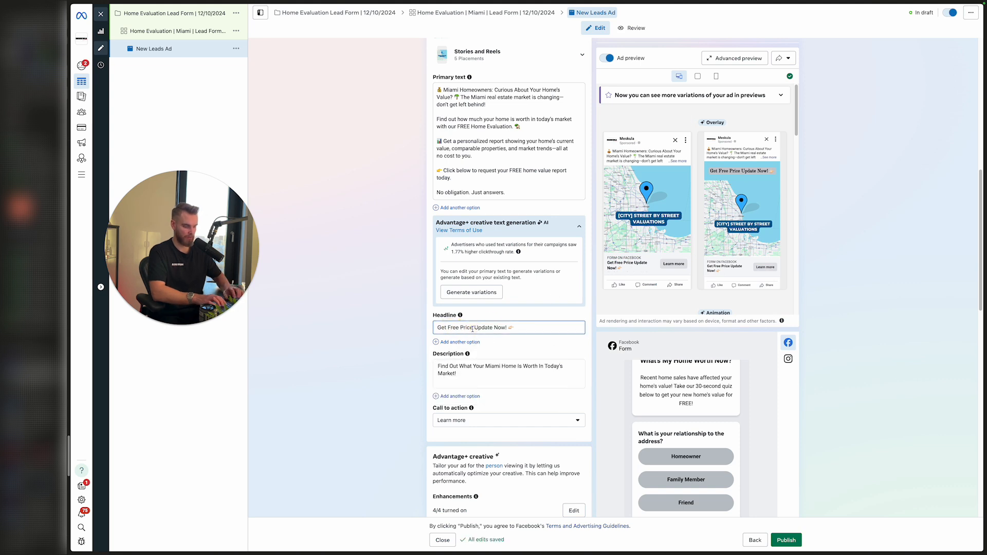
pyautogui.write('Your')
pyautogui.press('BackSpace')
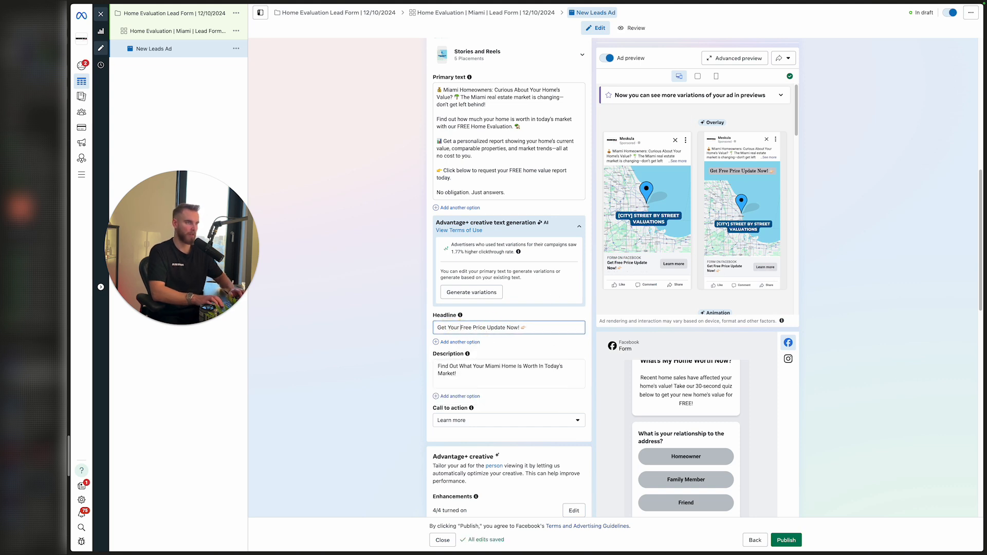
pyautogui.click(380, 358)
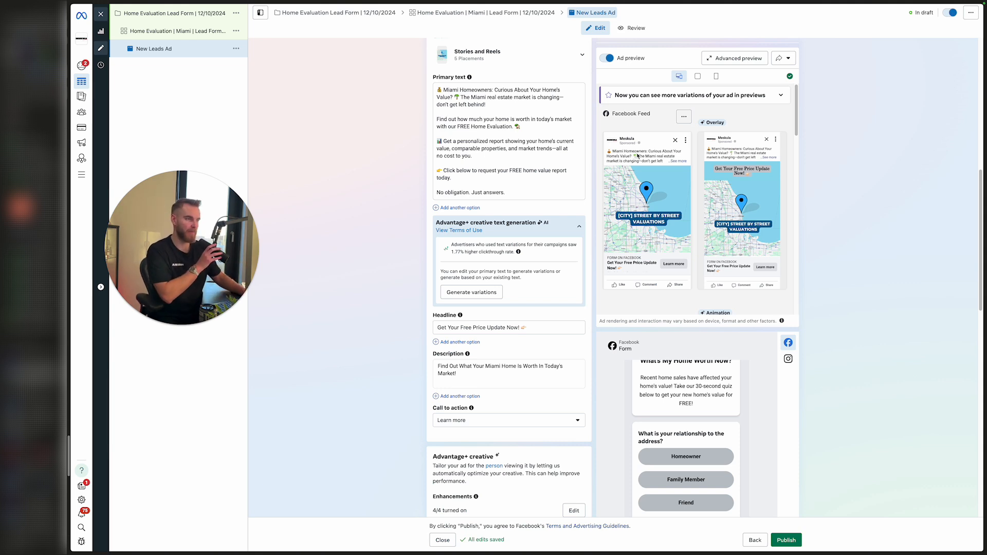
# Review the ad copy, especially the primary text's sentence about the changing Miami real estate market.
pyautogui.scroll(-1, 336, 252)
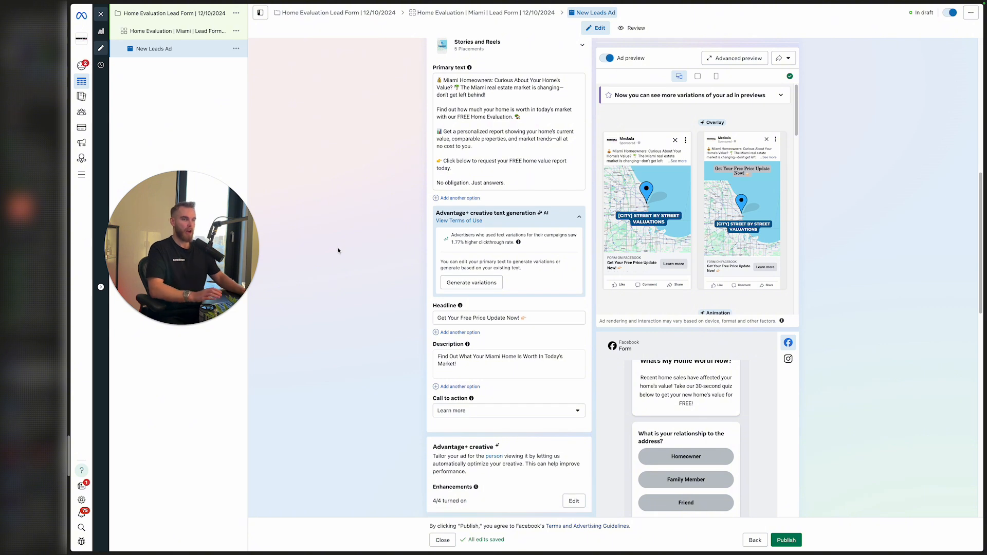
pyautogui.scroll(-2, 338, 264)
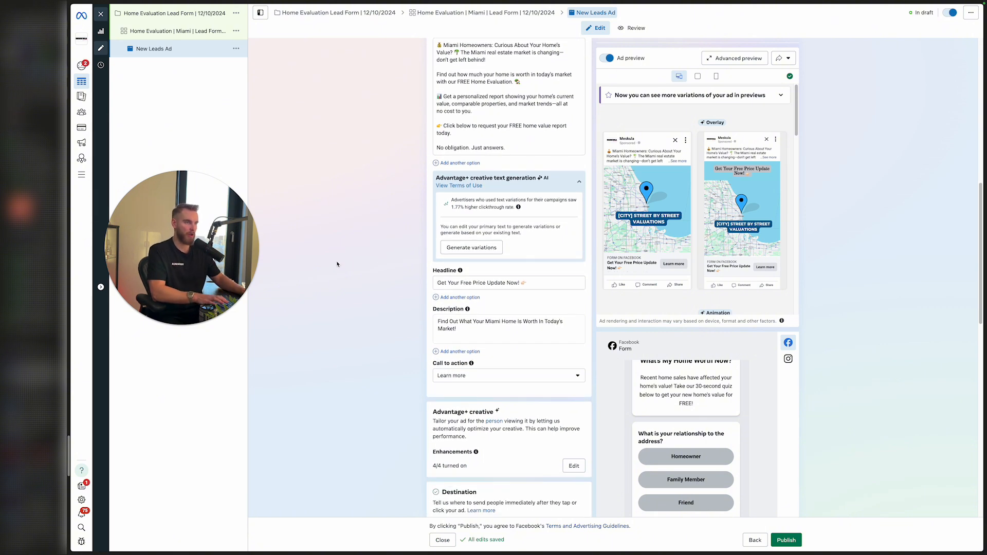
pyautogui.scroll(2, 337, 264)
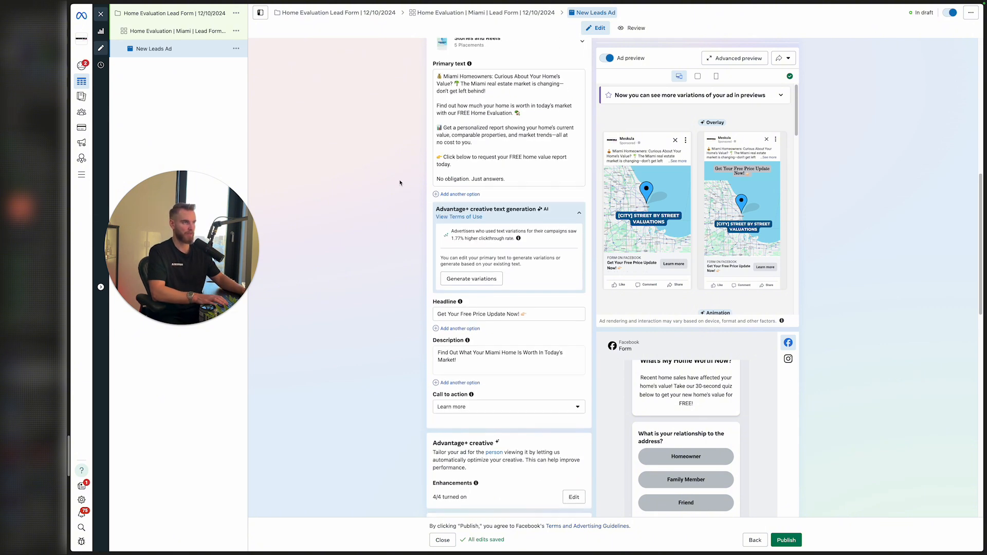
pyautogui.tripleClick(493, 100)
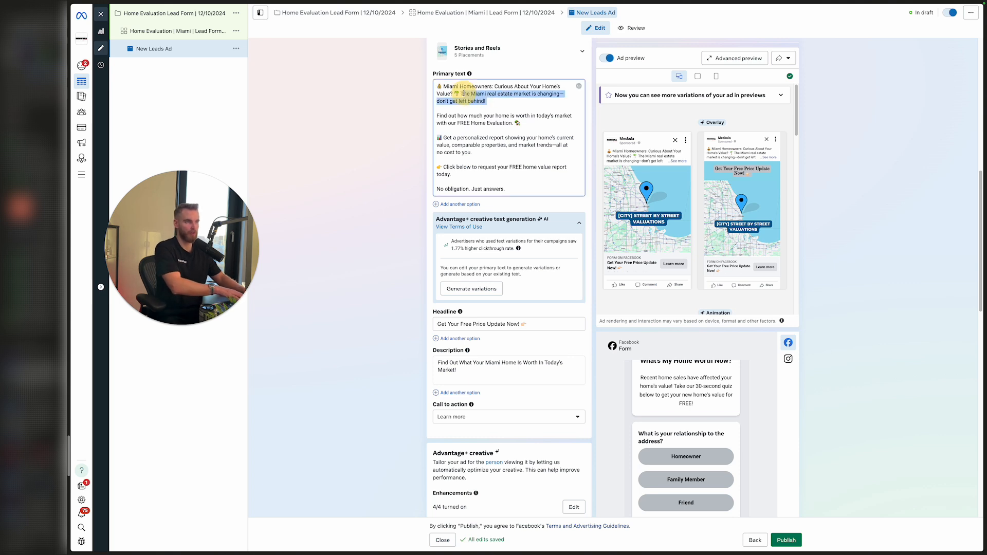
pyautogui.click(452, 91)
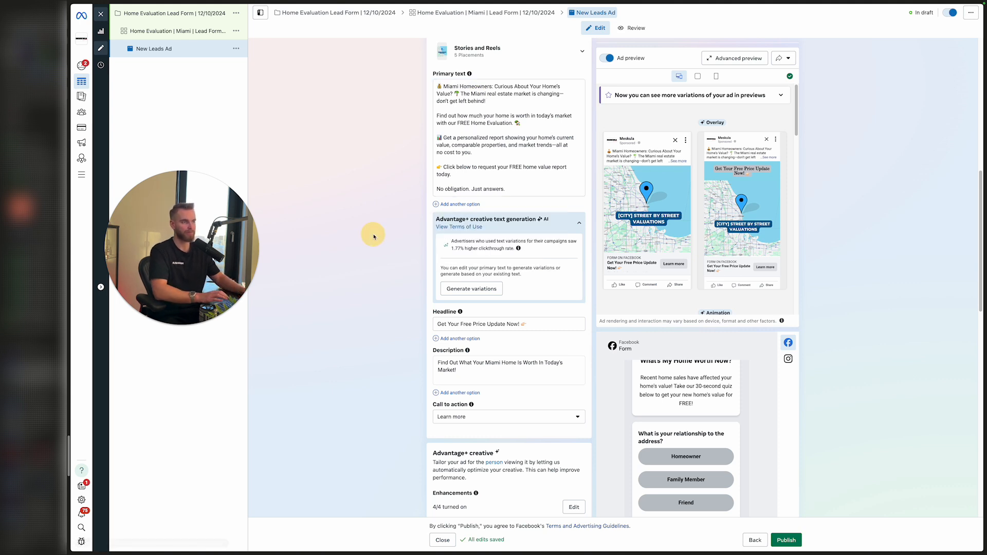
# Copy the "What's My Home Worth Now?" heading and the 30-second quiz paragraph from the selected instant form's preview.
pyautogui.scroll(-2, 374, 237)
pyautogui.scroll(-10, 375, 239)
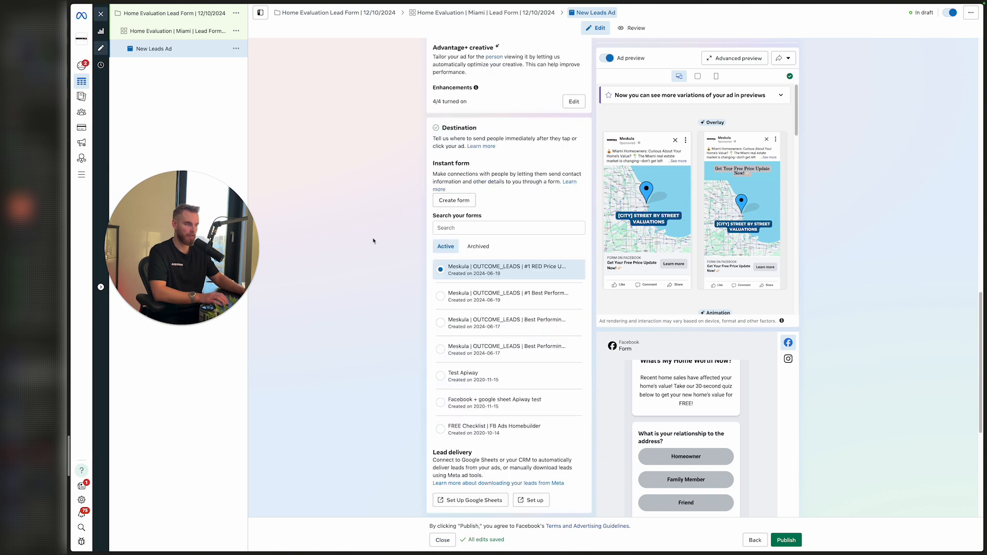
pyautogui.click(463, 203)
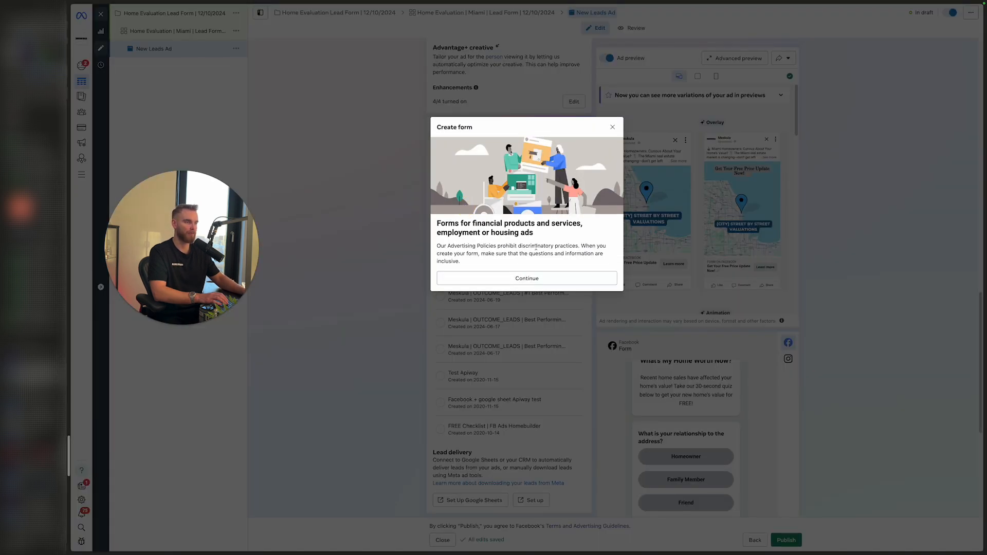
pyautogui.click(715, 351)
pyautogui.moveTo(695, 406); pyautogui.dragTo(641, 371)
pyautogui.click(304, 348)
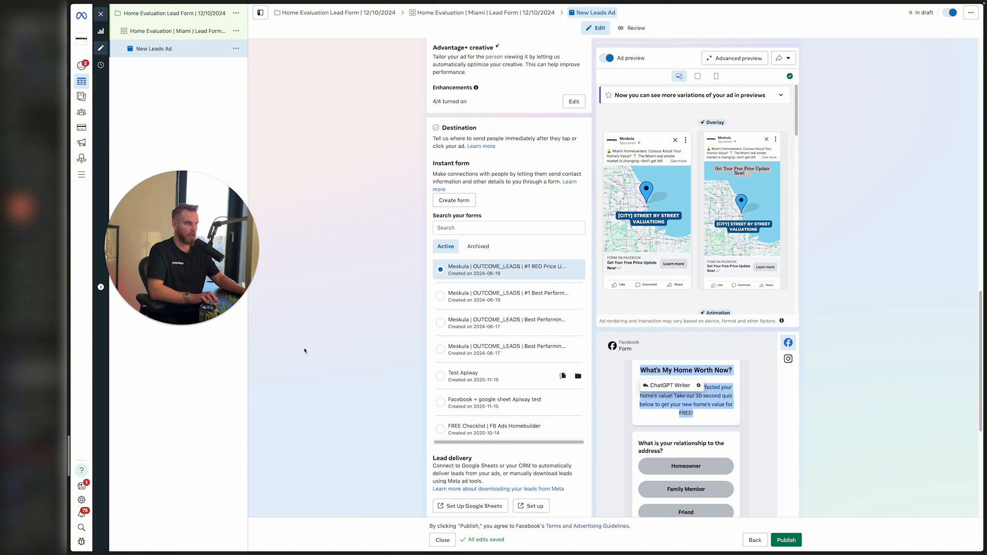
# Create a new instant form and name it "HE Lead Form 12/10/24, 2:20 PM".
pyautogui.scroll(2, 455, 316)
pyautogui.click(455, 299)
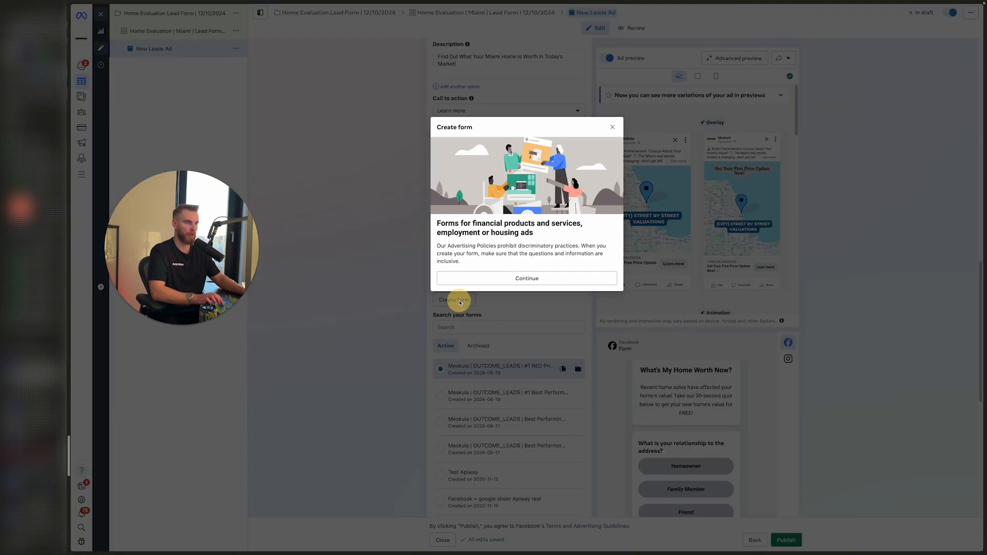
pyautogui.click(531, 280)
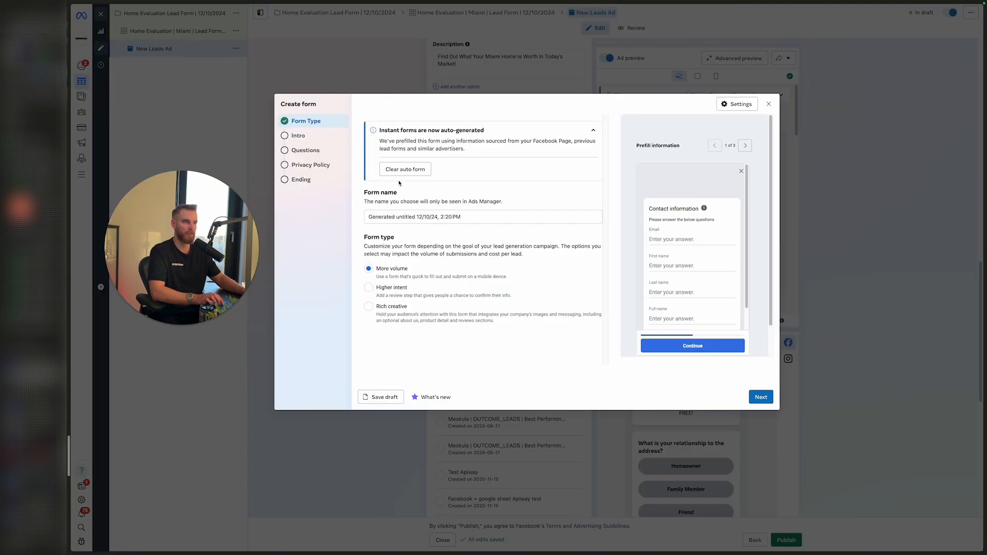
pyautogui.moveTo(412, 217); pyautogui.dragTo(343, 218)
pyautogui.write('Lead')
pyautogui.press('BackSpace')
pyautogui.press('BackSpace')
pyautogui.press('BackSpace')
pyautogui.press('BackSpace')
pyautogui.press('BackSpace')
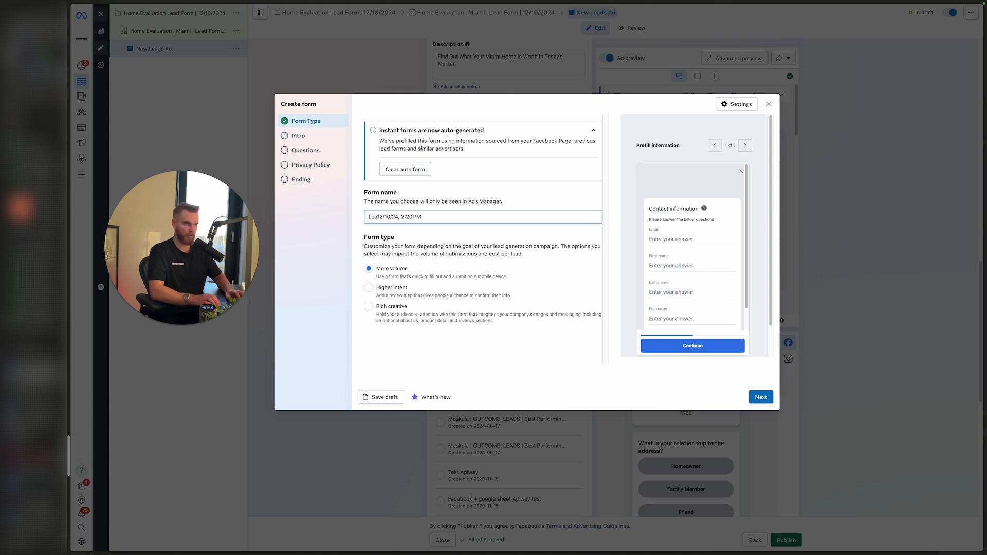
pyautogui.write('HE Lead')
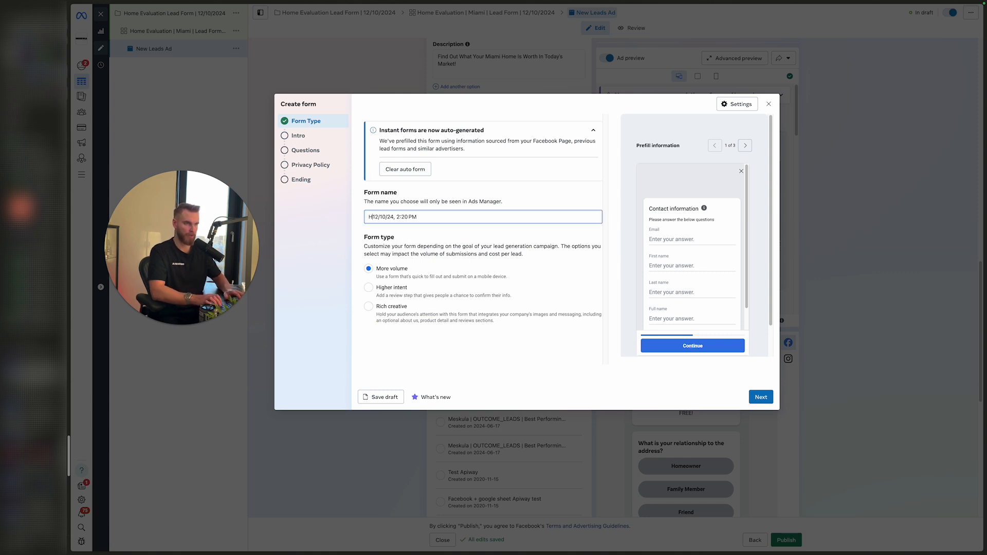
pyautogui.write(' Form')
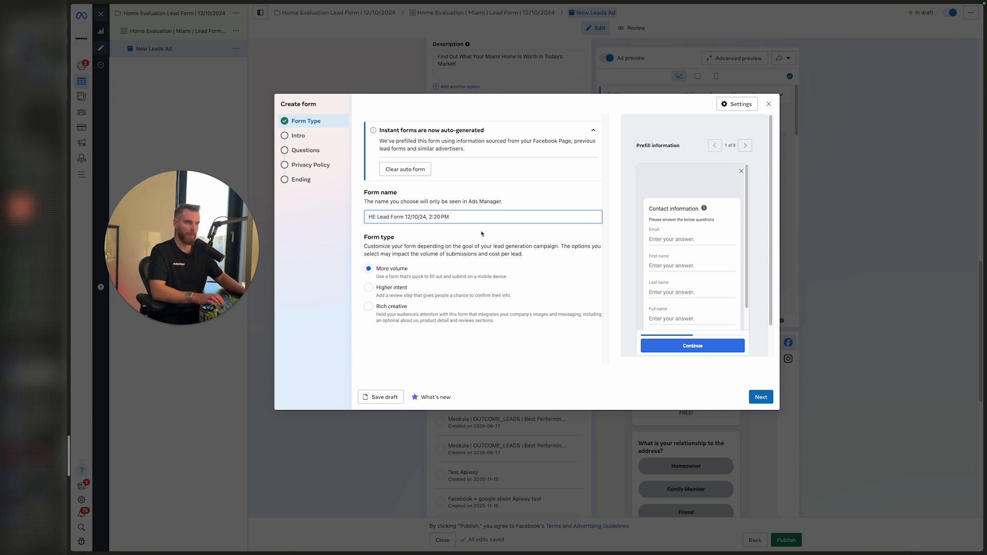
# Set the form type to Higher intent and proceed to the form's intro settings.
pyautogui.click(396, 271)
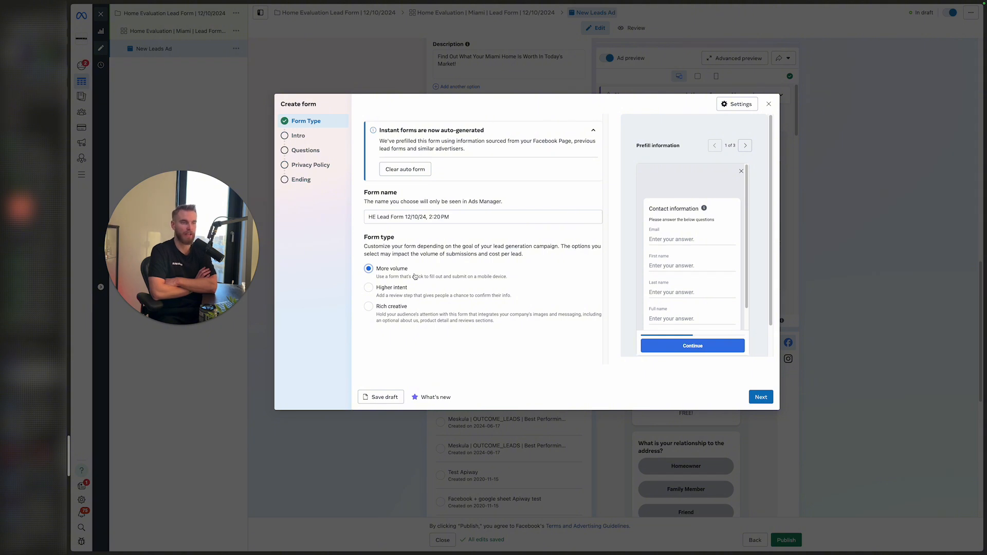
pyautogui.click(388, 291)
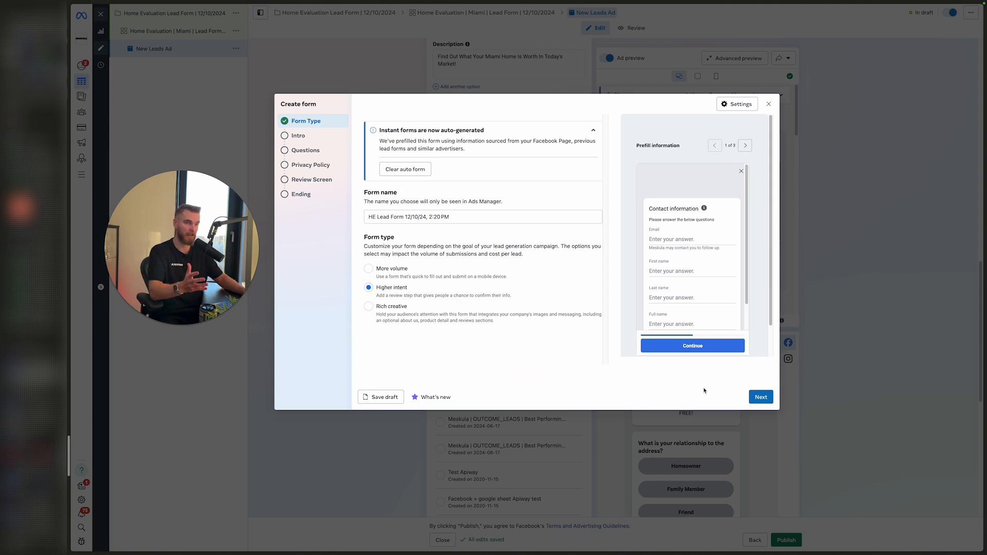
pyautogui.click(758, 399)
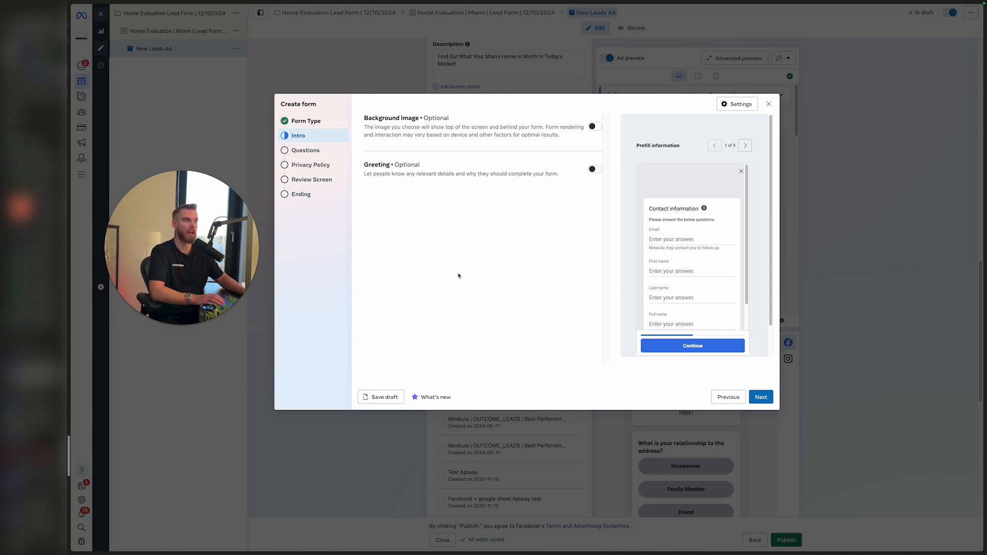
# Enable the greeting with the headline "What's My Home Worth Now?" and the copied paragraph about recent home sales as its description.
pyautogui.click(595, 169)
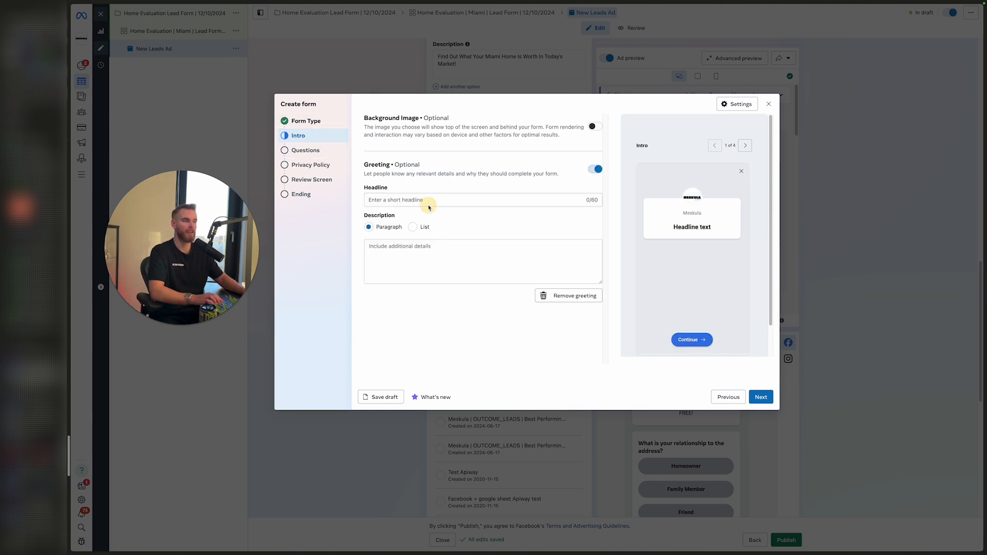
pyautogui.click(420, 250)
pyautogui.write("What's My Home Worth Now? Recent home sales have affected your home's value! Take our 30-second quiz below to get your new home's value for FREE!")
pyautogui.moveTo(443, 246); pyautogui.dragTo(341, 226)
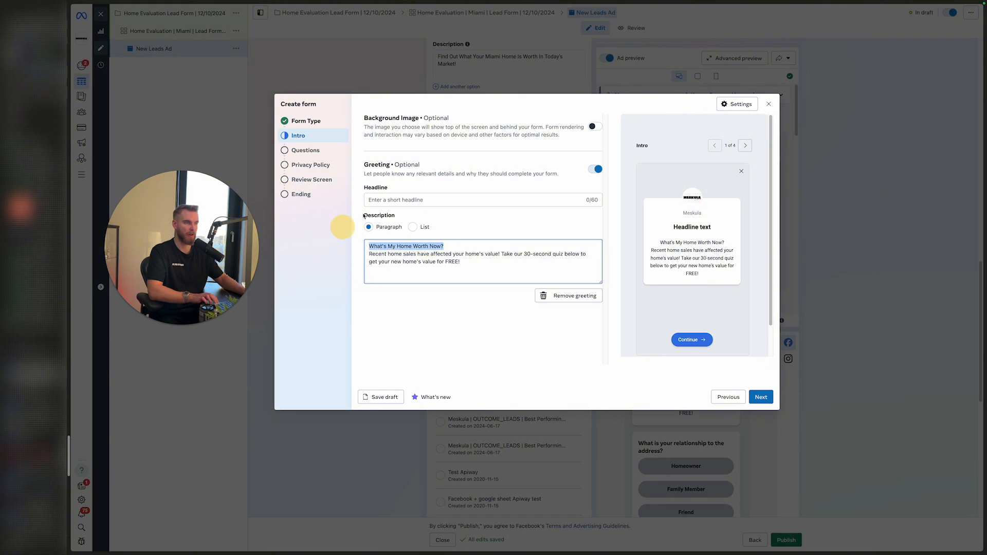
pyautogui.press('super+x')
pyautogui.click(403, 200)
pyautogui.press('super+v')
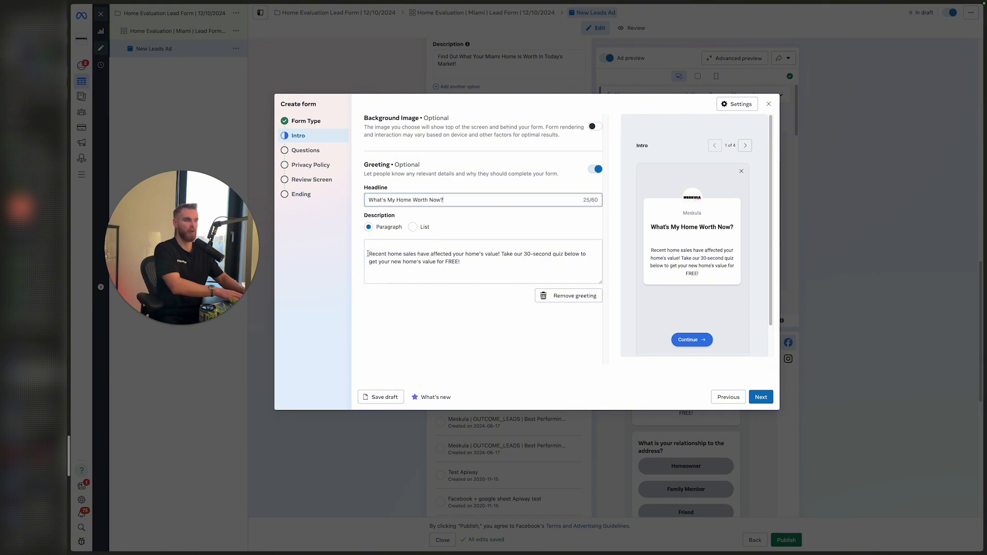
# Remove the blank line at the start of the greeting description and proceed to the form's questions.
pyautogui.click(382, 250)
pyautogui.press('Delete')
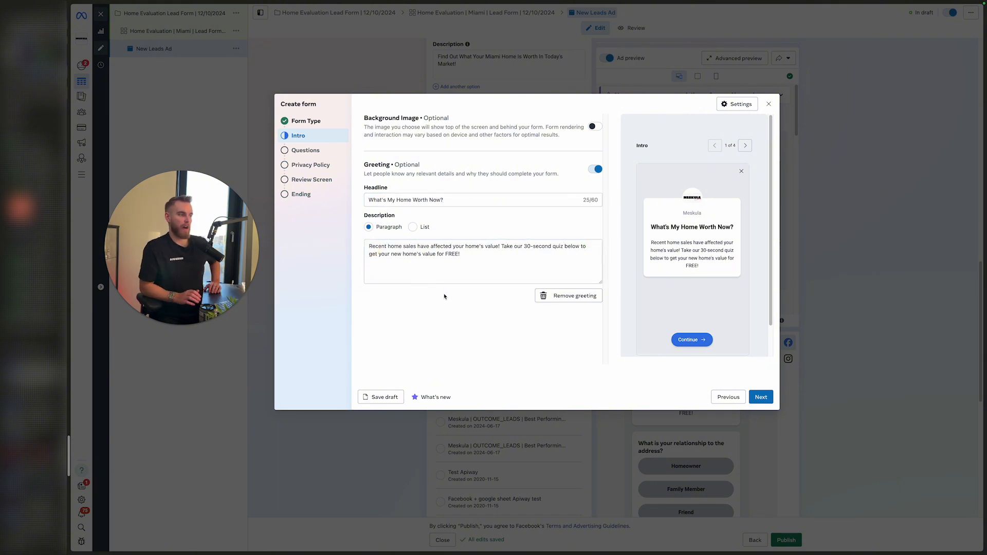
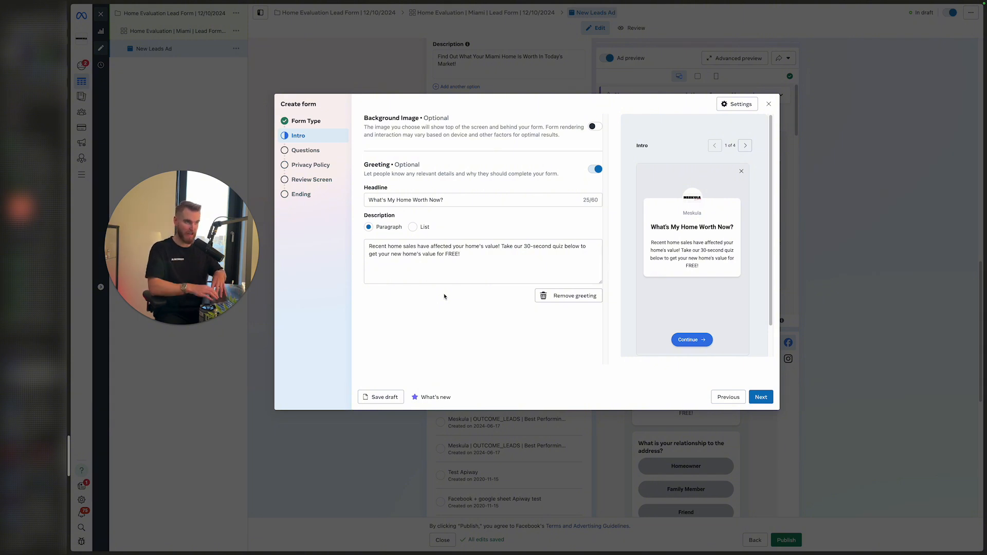
pyautogui.click(455, 306)
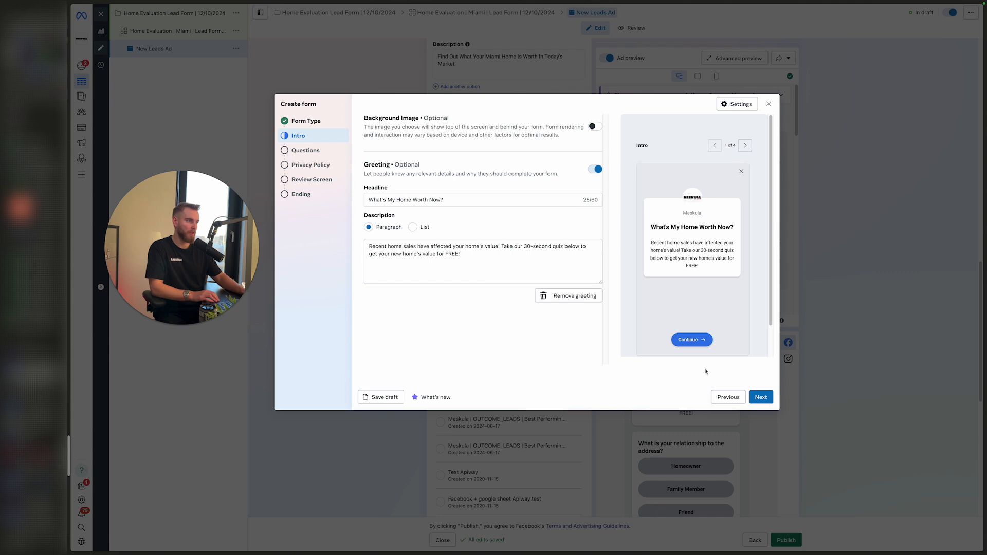
pyautogui.click(761, 398)
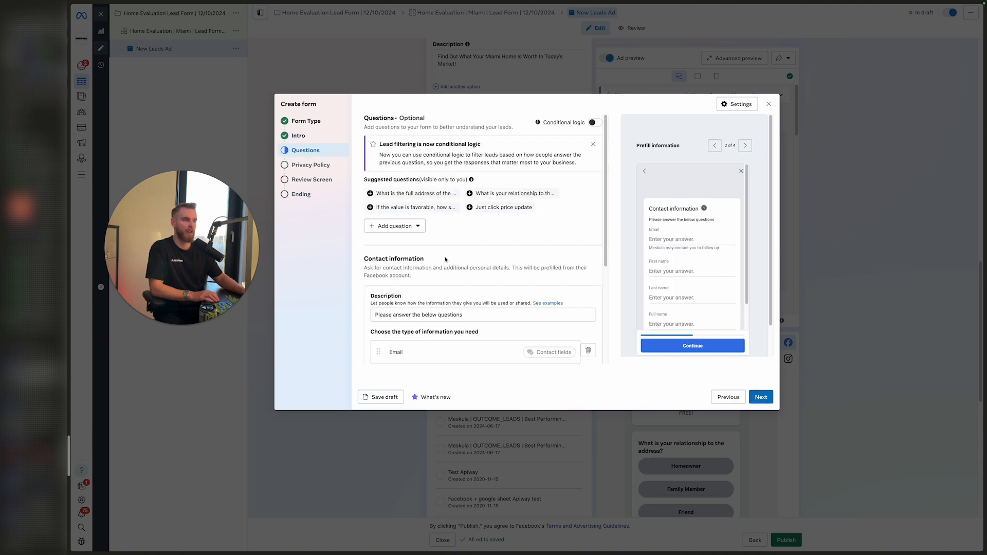
# Remove the Full name field from the contact information requested by the form.
pyautogui.scroll(-2, 461, 278)
pyautogui.scroll(-5, 462, 278)
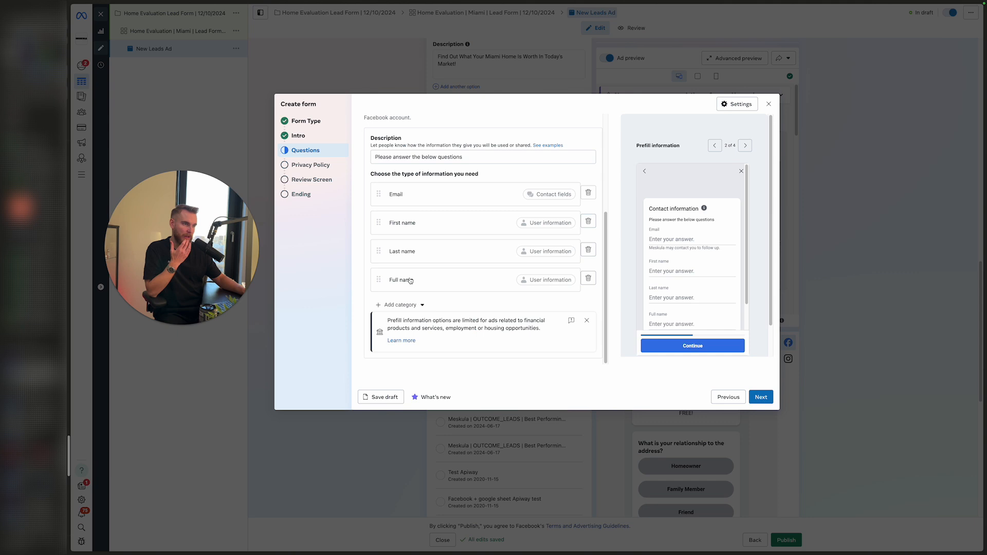
pyautogui.click(588, 278)
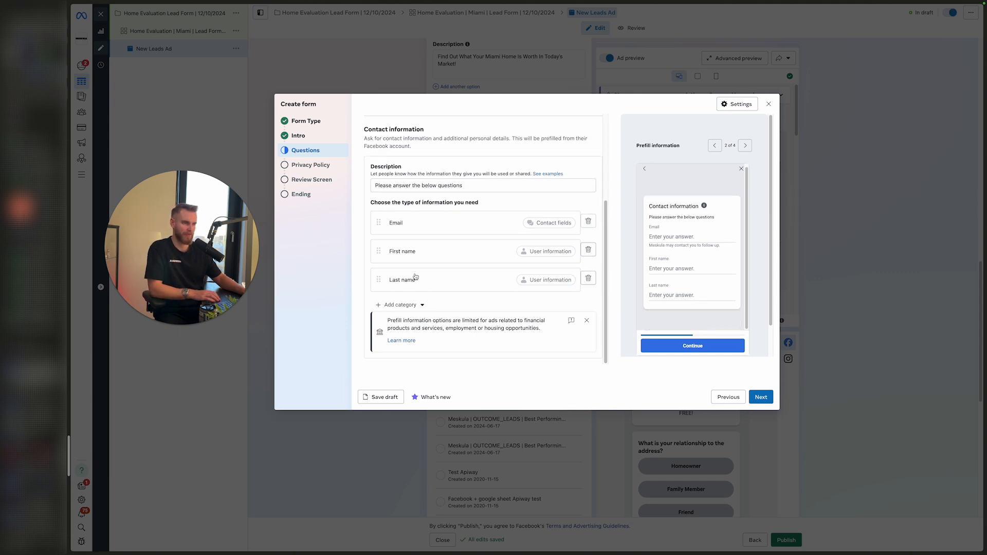
# Add the suggested questions about the property's full address, relationship to the address, and how soon they want to sell.
pyautogui.scroll(3, 419, 304)
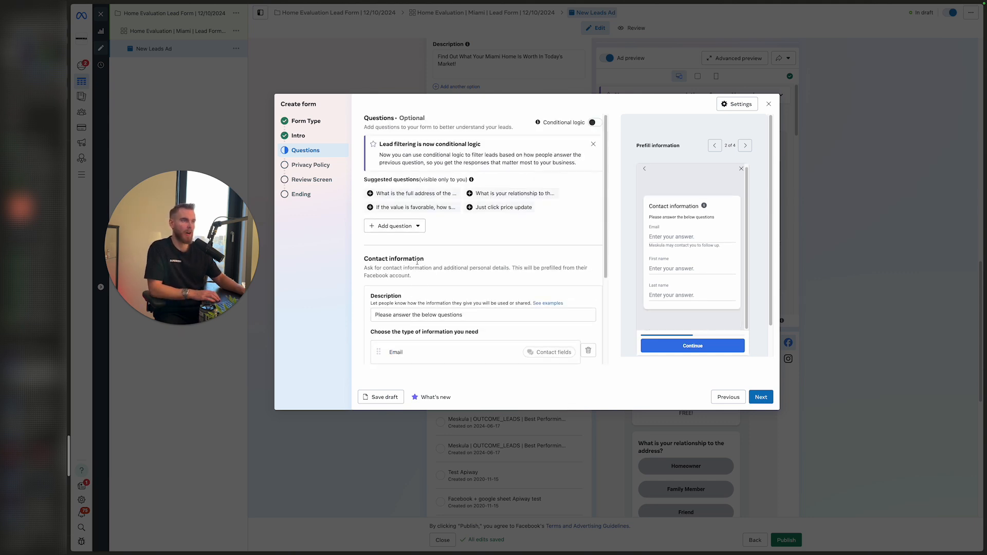
pyautogui.click(401, 197)
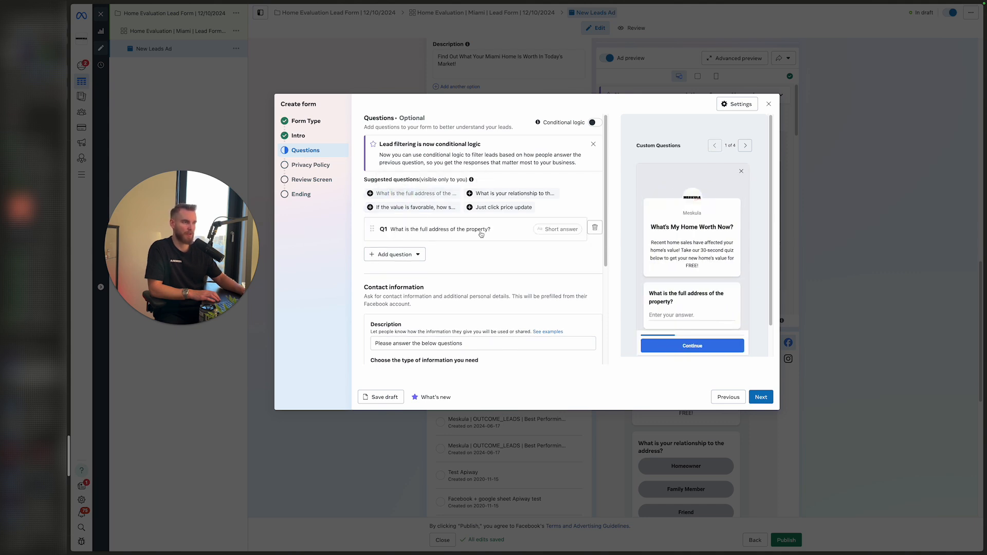
pyautogui.click(502, 195)
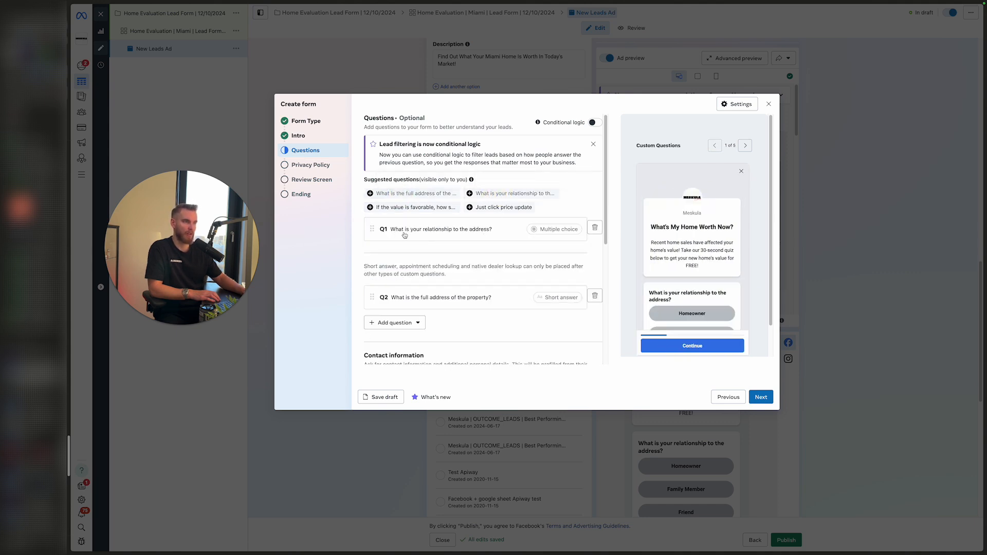
pyautogui.click(420, 209)
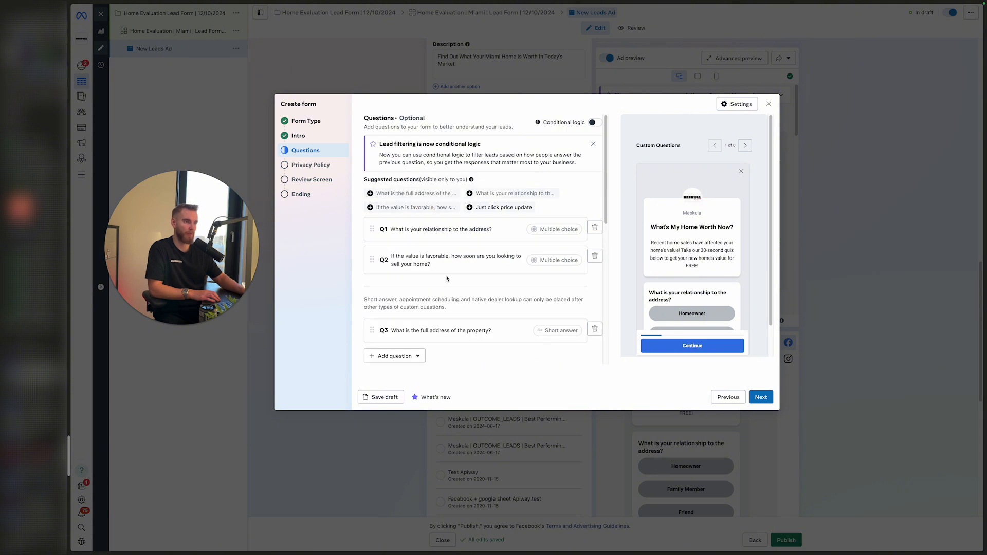
# Replace the contact information description with "Please submit your info, so we know where to send the price update".
pyautogui.scroll(-5, 432, 300)
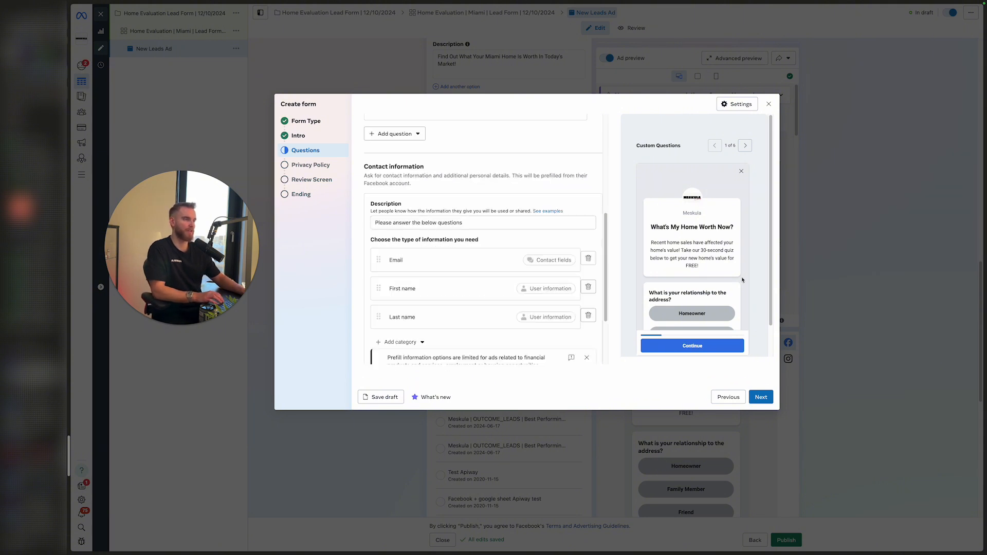
pyautogui.scroll(5, 440, 278)
pyautogui.scroll(-4, 481, 259)
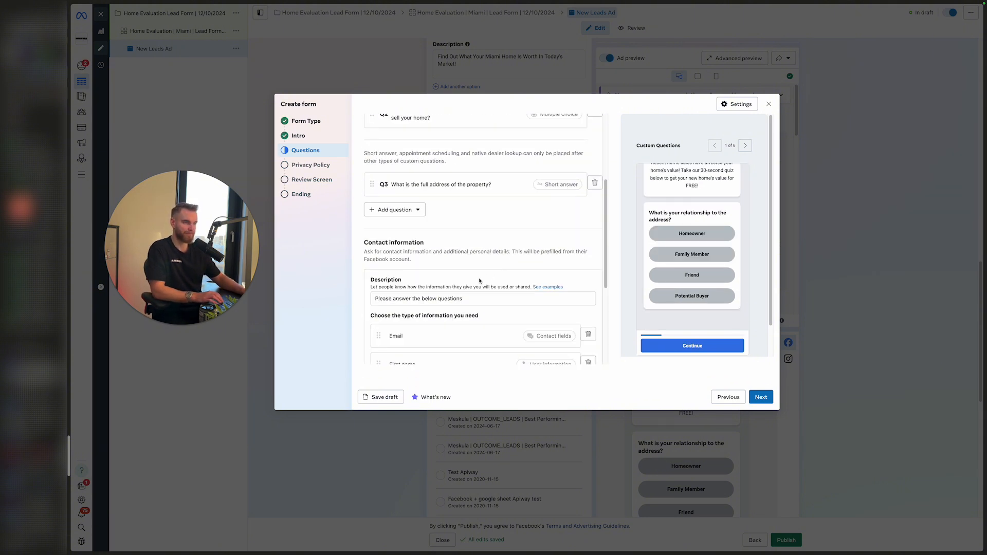
pyautogui.moveTo(472, 297); pyautogui.dragTo(360, 300)
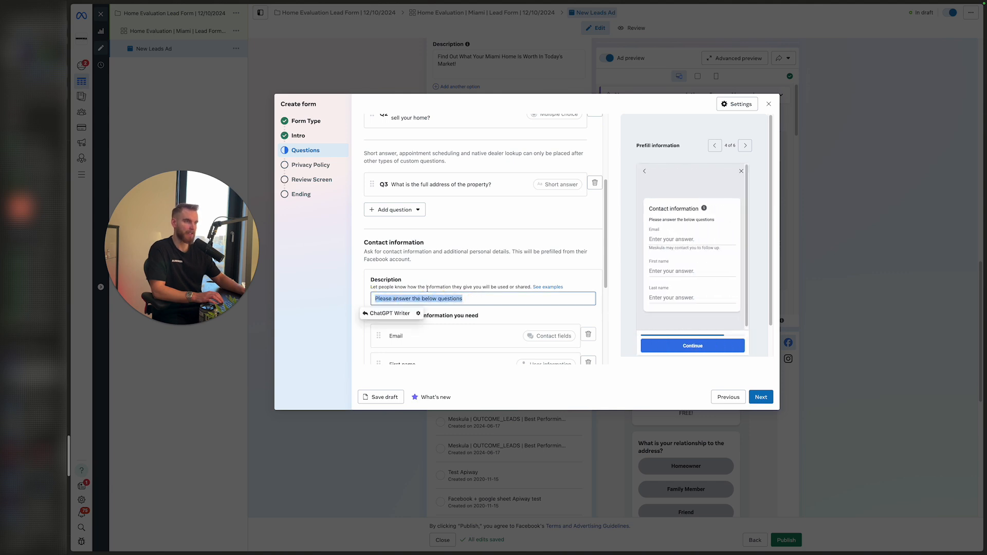
pyautogui.click(474, 298)
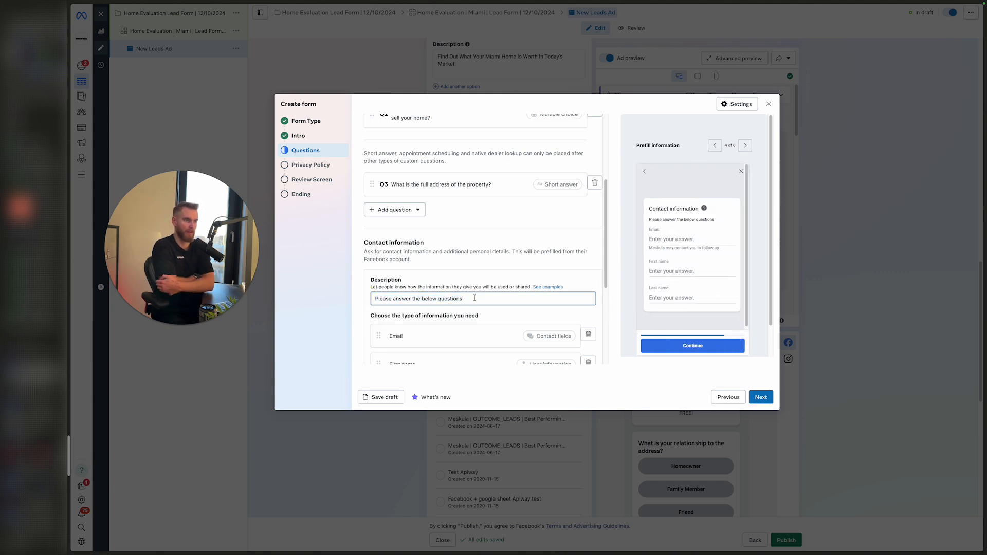
pyautogui.hotkey('ctrl', 'a')
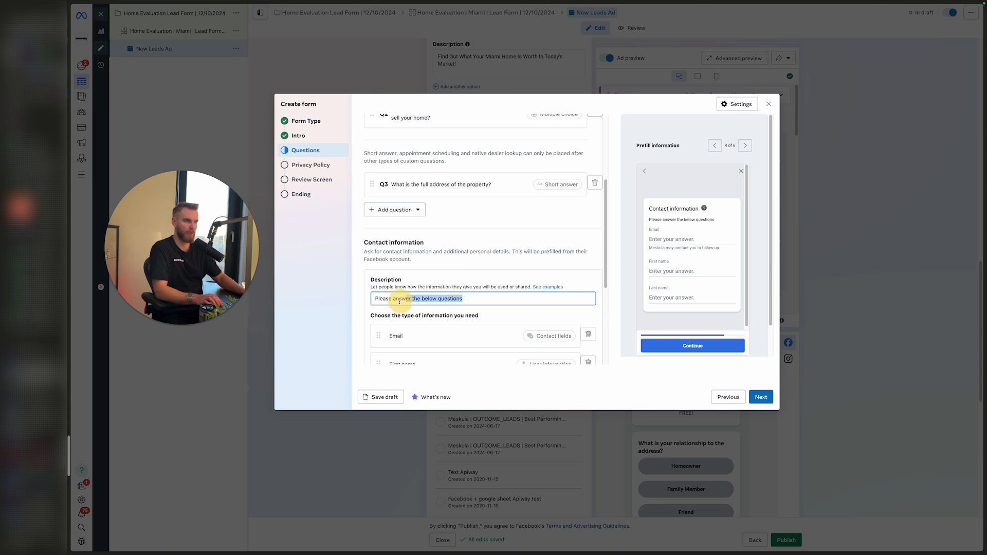
pyautogui.write('Please submit your')
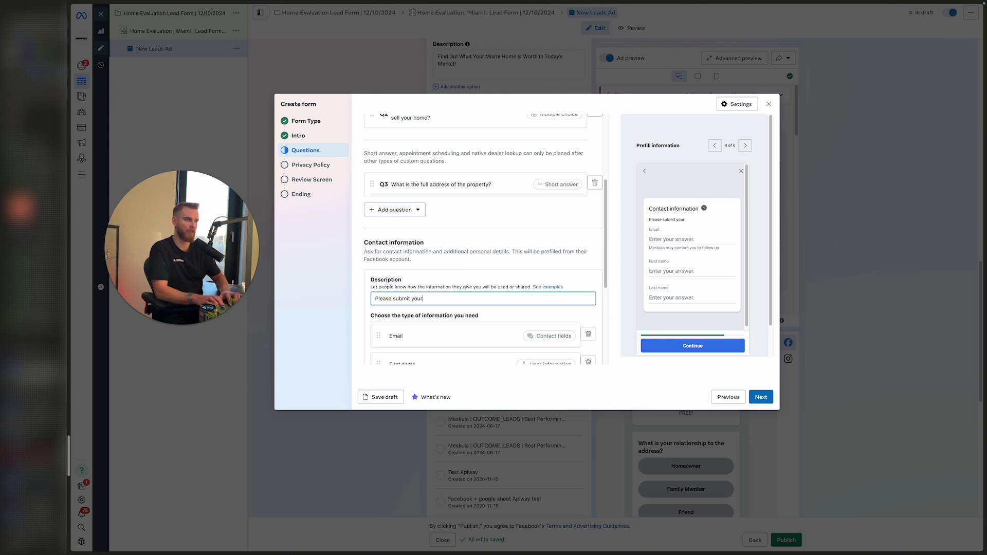
pyautogui.write(' info, so we')
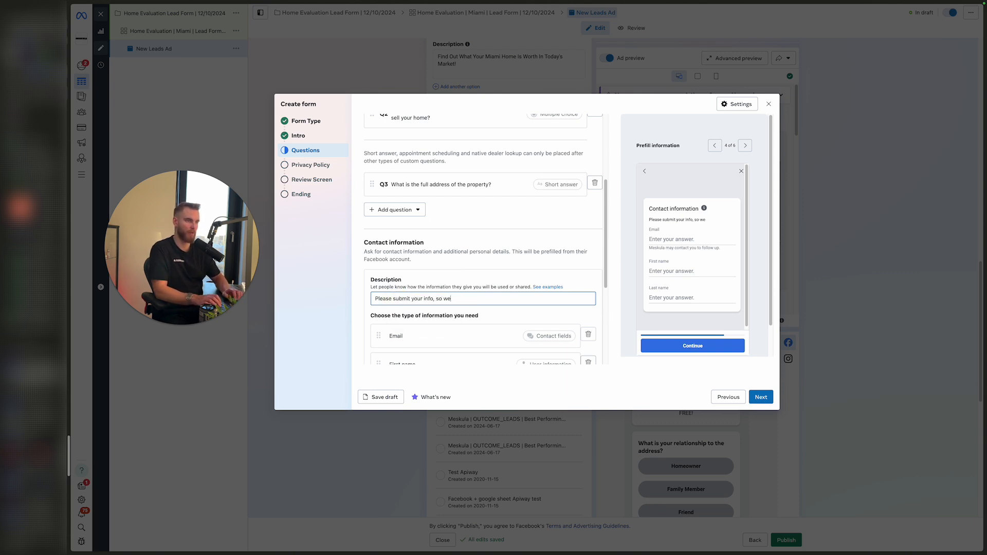
pyautogui.write(' know where to se')
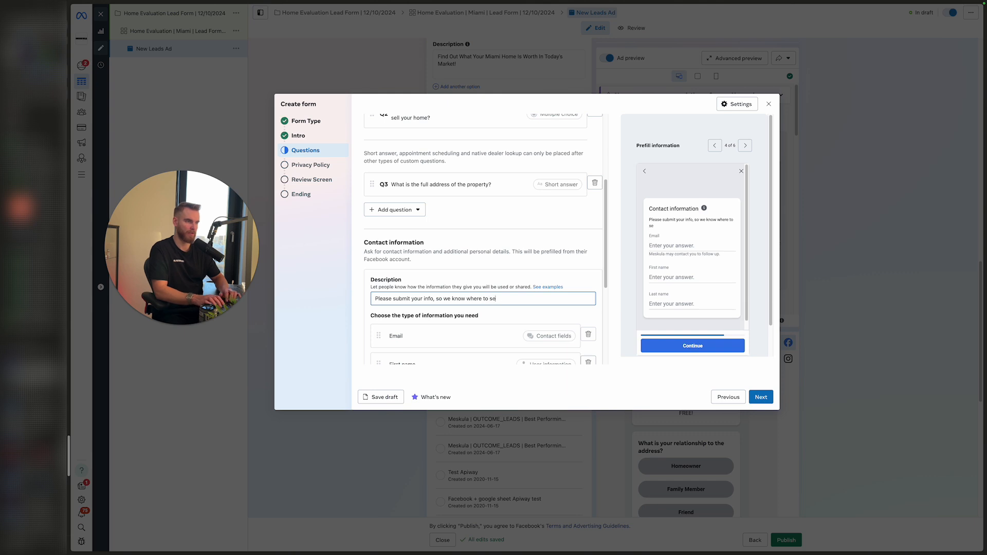
pyautogui.write('nd the price update')
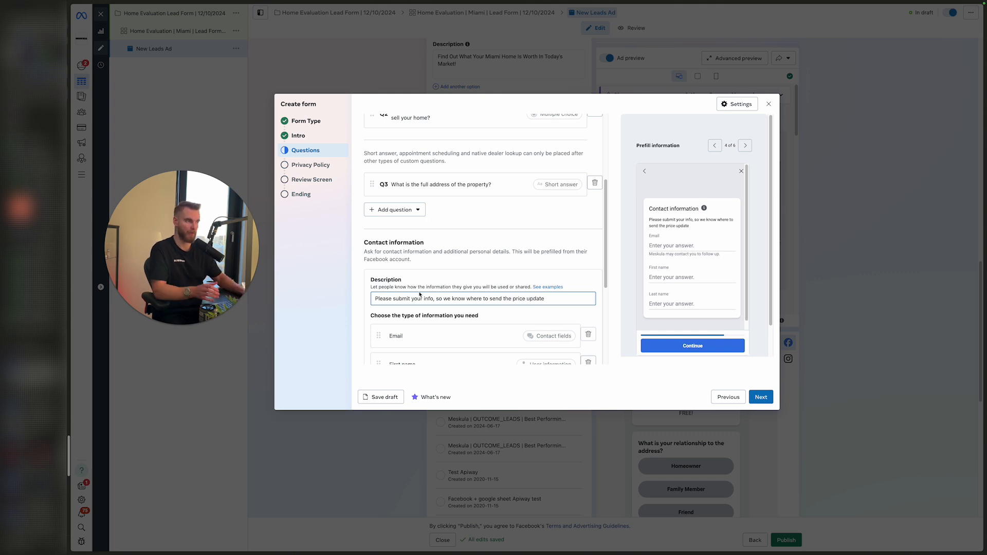
pyautogui.click(510, 273)
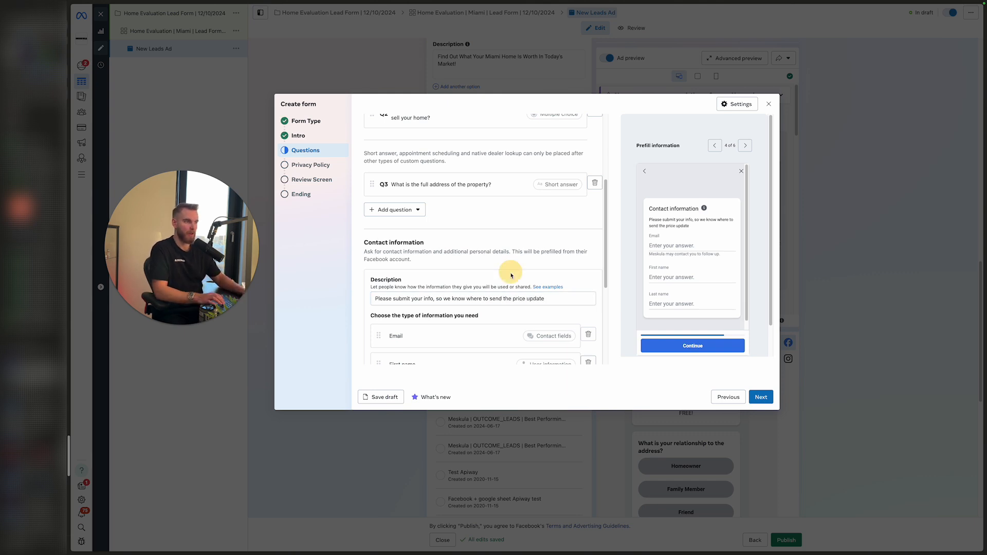
# Insert the word "below" after "info" in the contact information description.
pyautogui.click(434, 299)
pyautogui.write('bel')
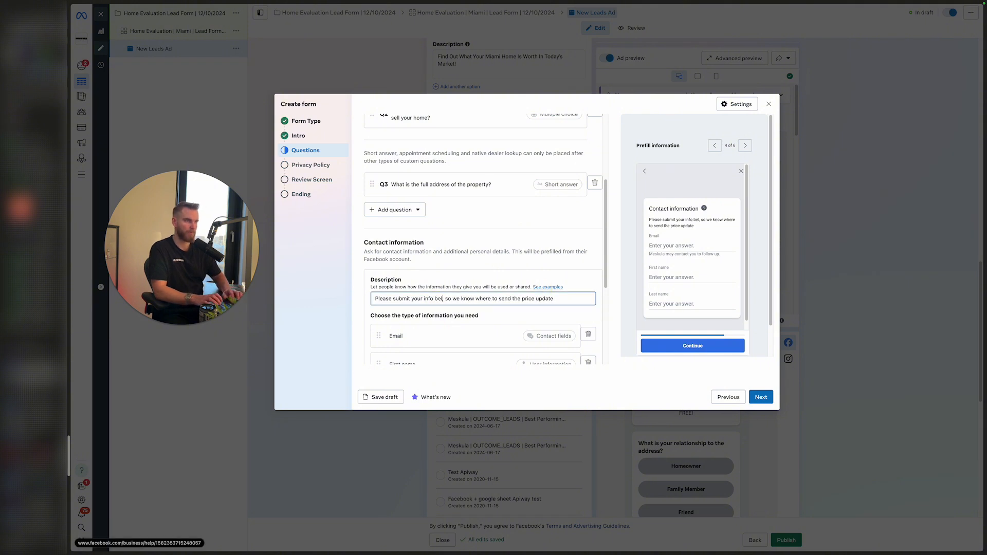
pyautogui.write('ow')
# Check the questions and contact fields, then advance past the privacy policy and review screen to the form's ending settings.
pyautogui.scroll(-3, 488, 285)
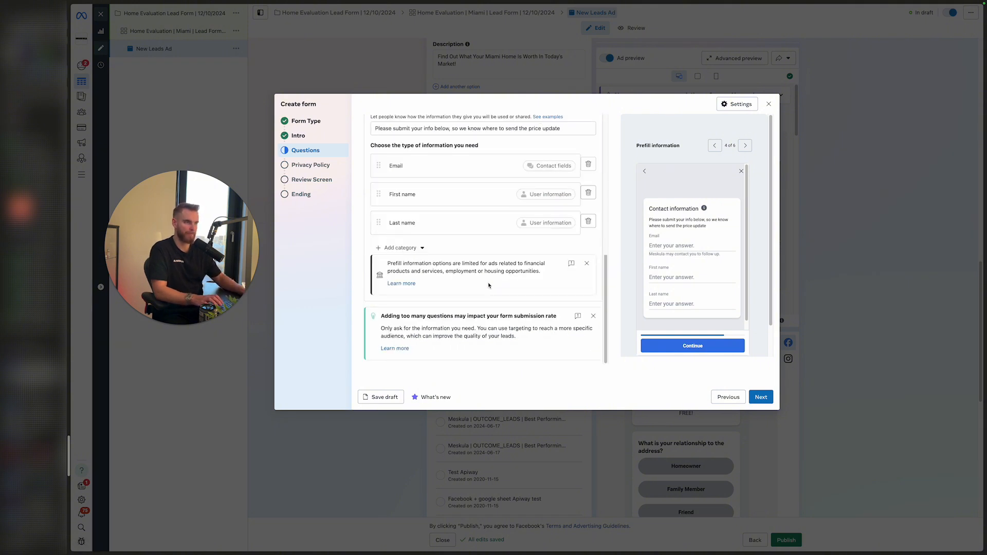
pyautogui.scroll(-5, 489, 285)
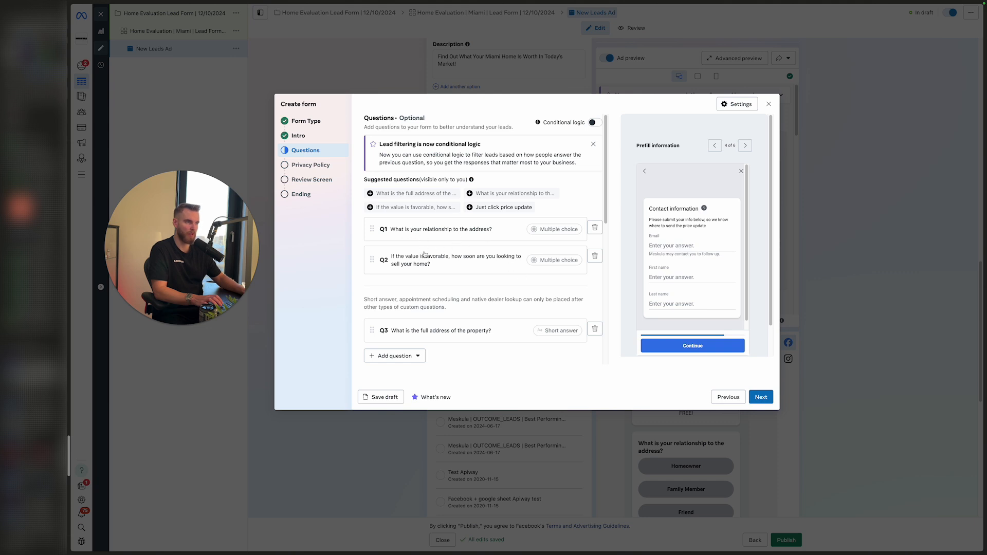
pyautogui.scroll(-3, 488, 263)
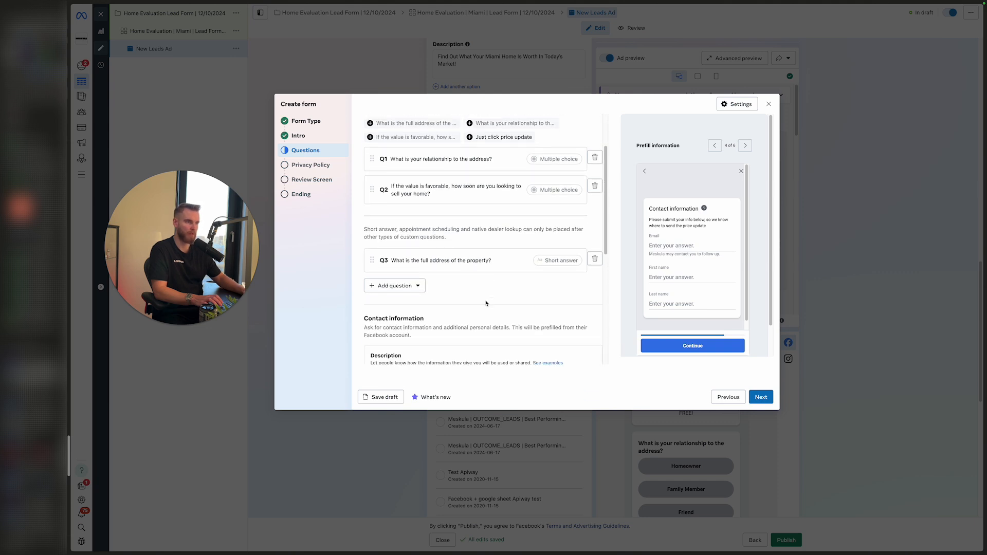
pyautogui.scroll(-5, 483, 303)
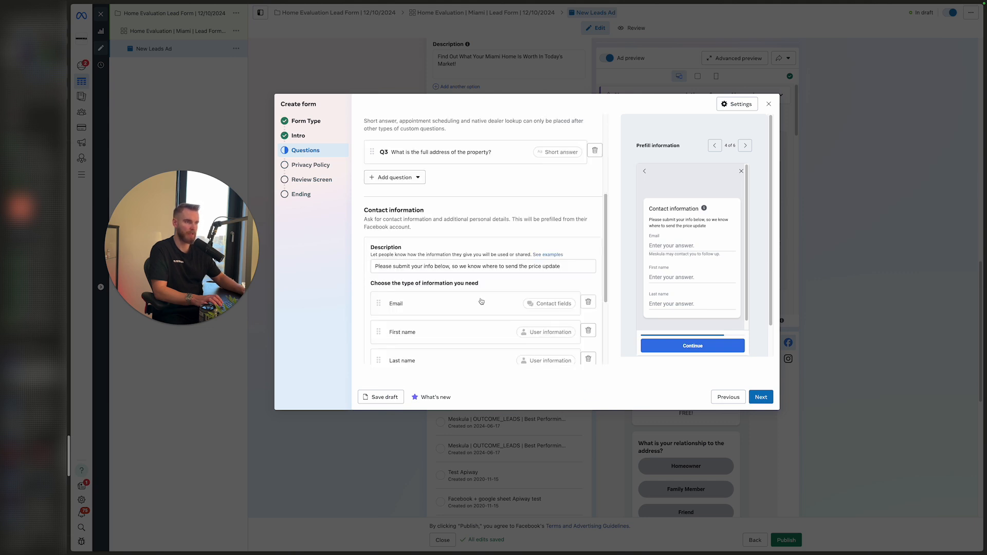
pyautogui.click(761, 397)
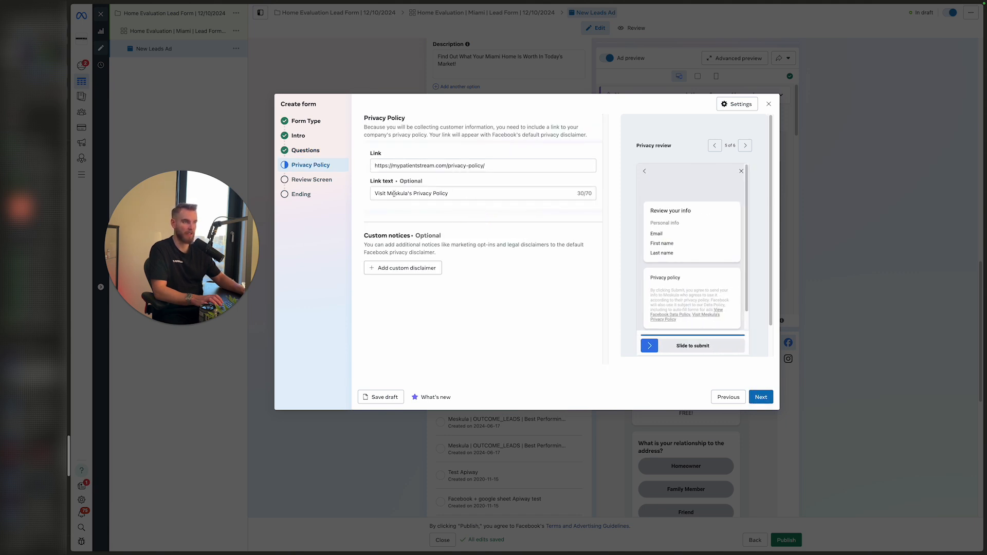
pyautogui.click(761, 398)
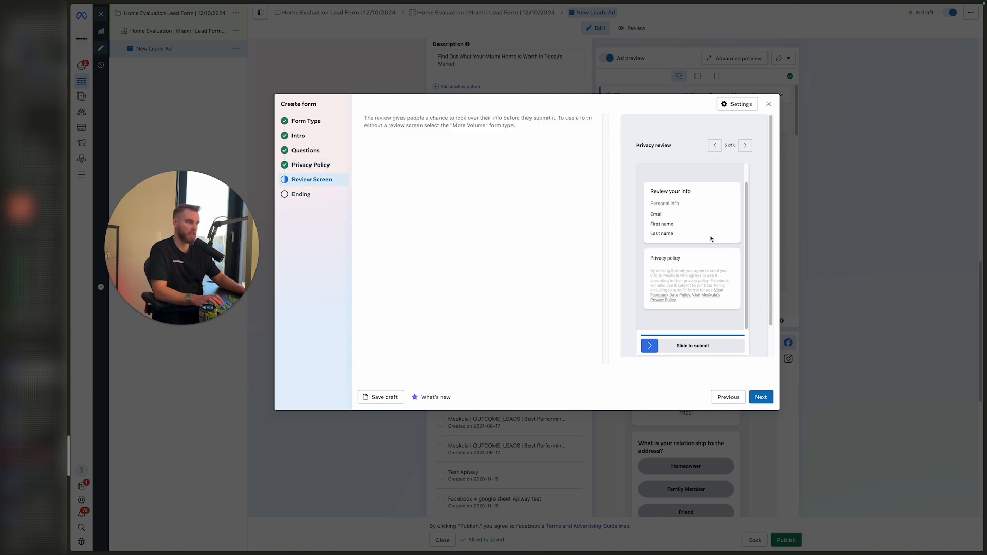
pyautogui.moveTo(655, 345); pyautogui.dragTo(738, 351)
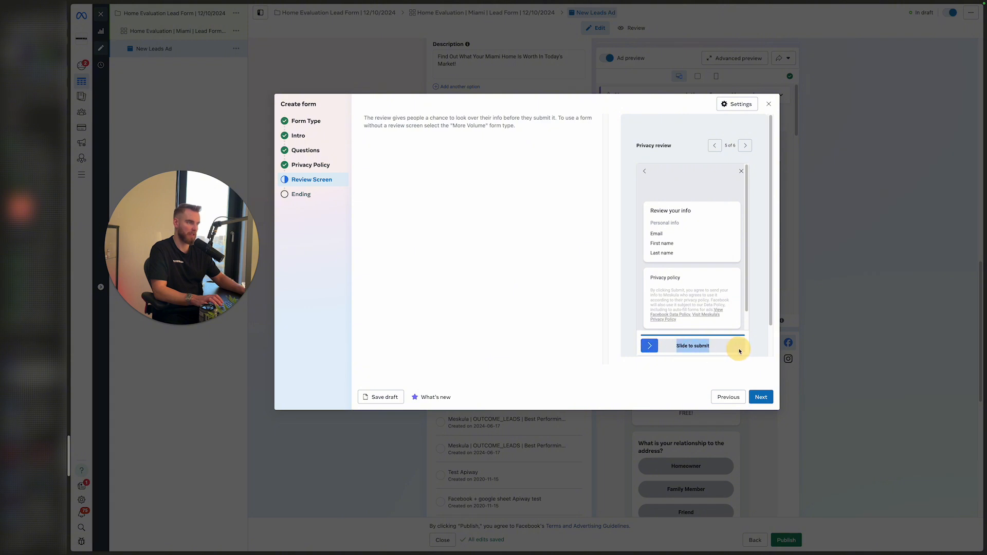
pyautogui.click(759, 397)
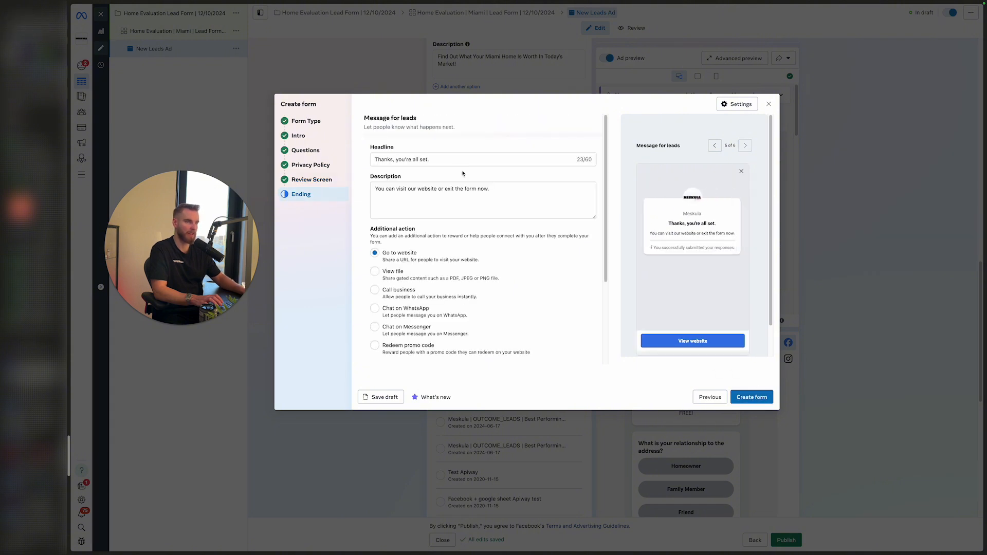
pyautogui.moveTo(440, 162); pyautogui.dragTo(351, 159)
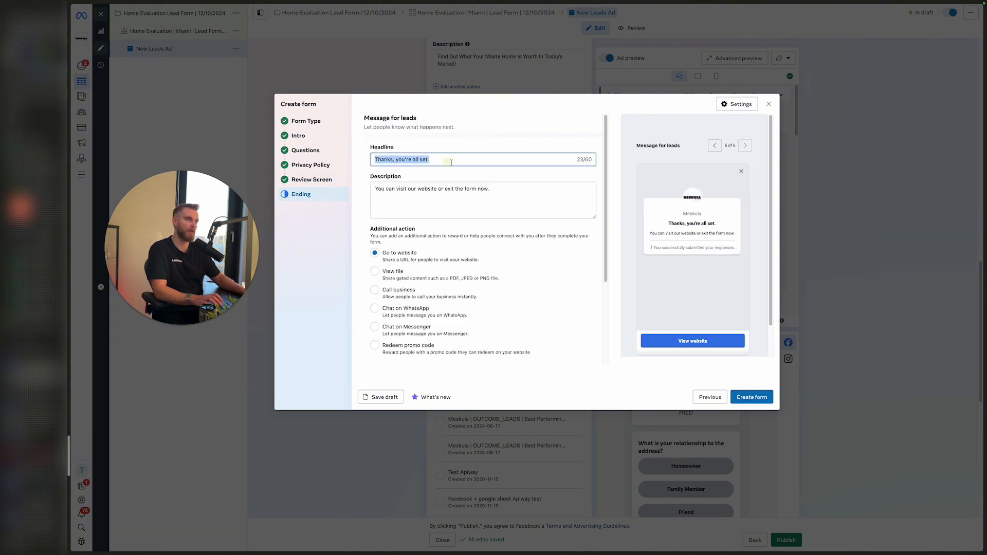
pyautogui.click(452, 149)
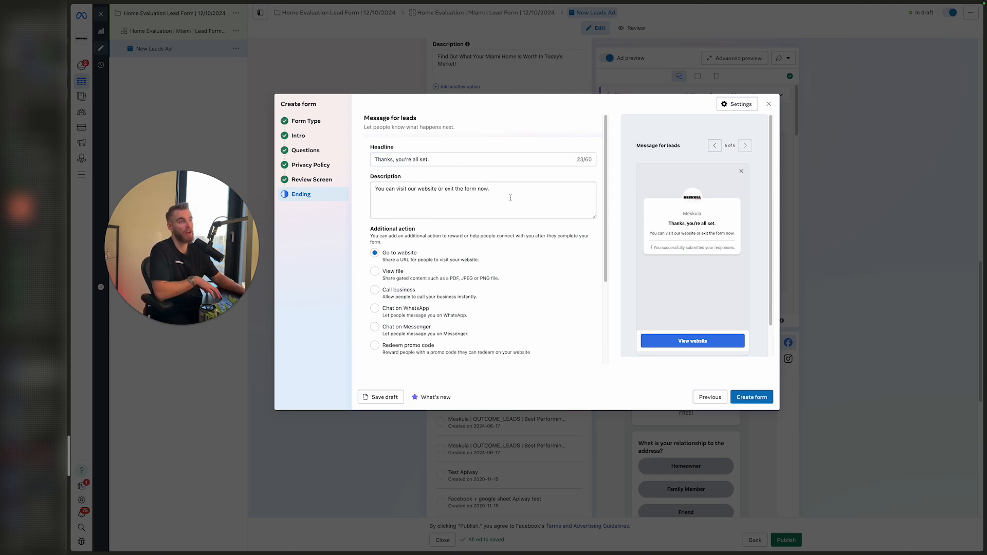
pyautogui.moveTo(448, 159); pyautogui.dragTo(367, 162)
pyautogui.click(429, 146)
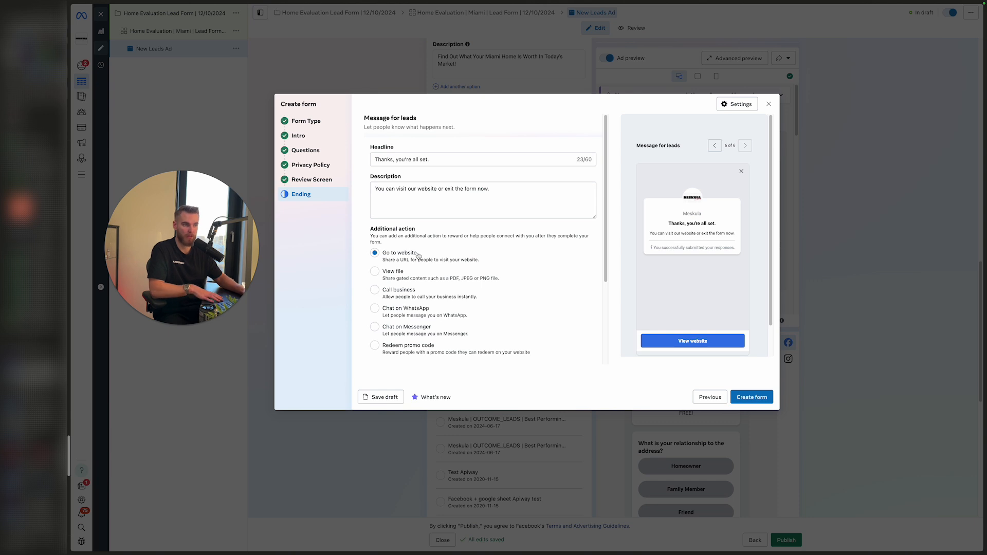
pyautogui.scroll(-1, 418, 257)
pyautogui.scroll(1, 416, 230)
# Replace the ending message's headline with "WAIT! Schedule a 7-minute".
pyautogui.tripleClick(389, 159)
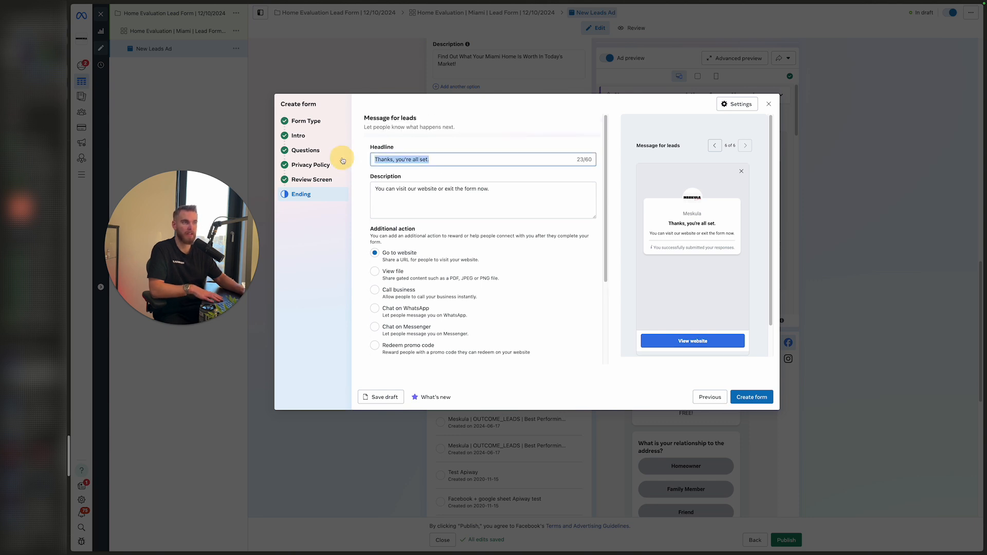
pyautogui.write('WAIT!')
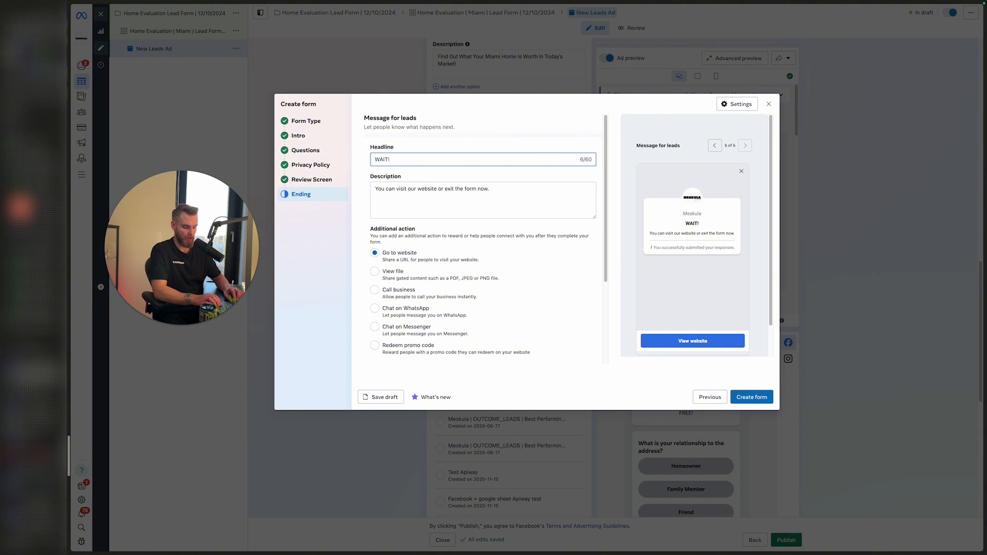
pyautogui.write('Schedu')
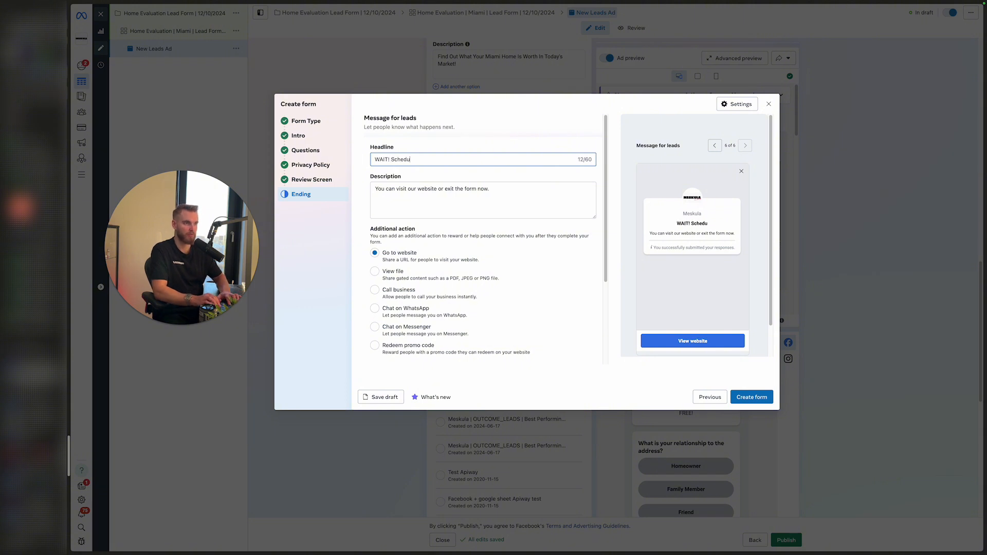
pyautogui.write('le a 7-')
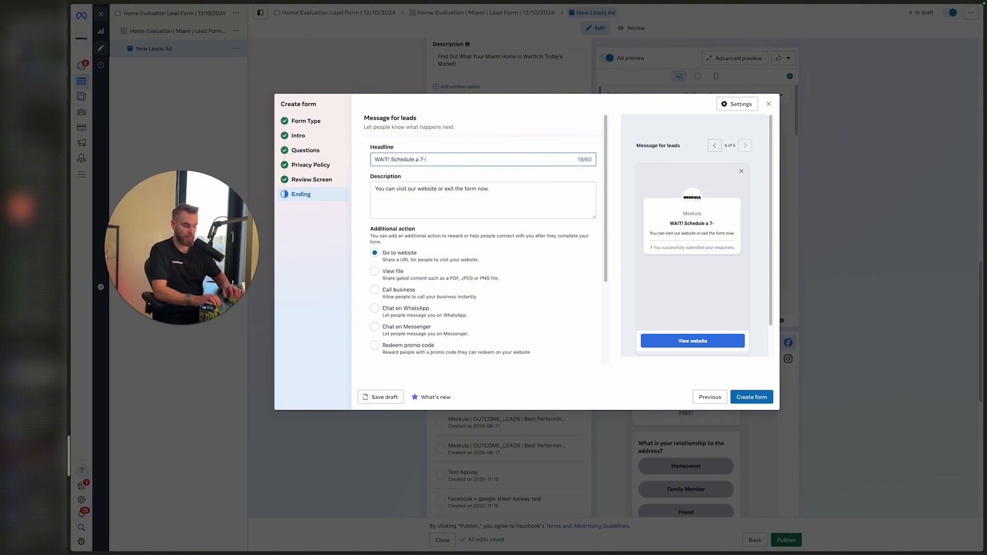
pyautogui.write('minute ')
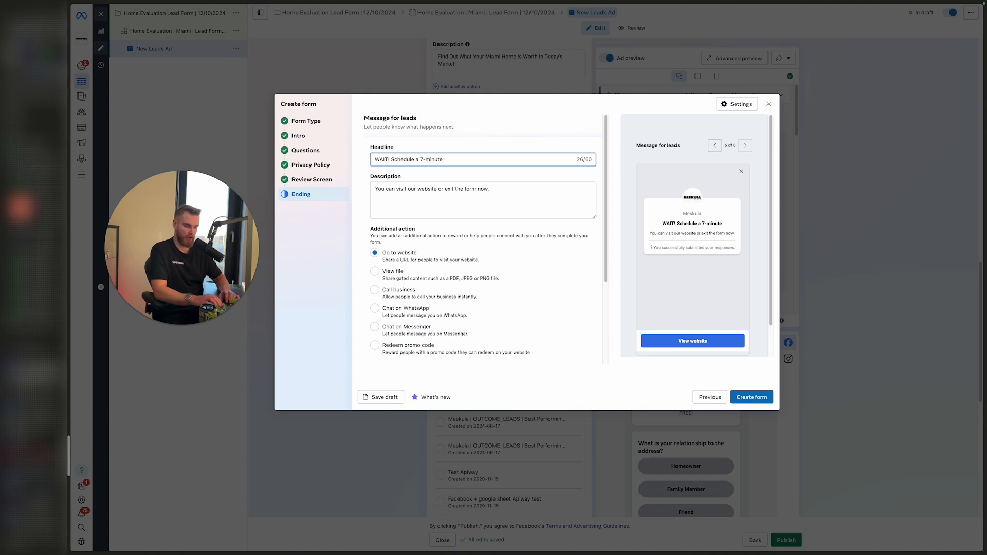
pyautogui.write('phone c')
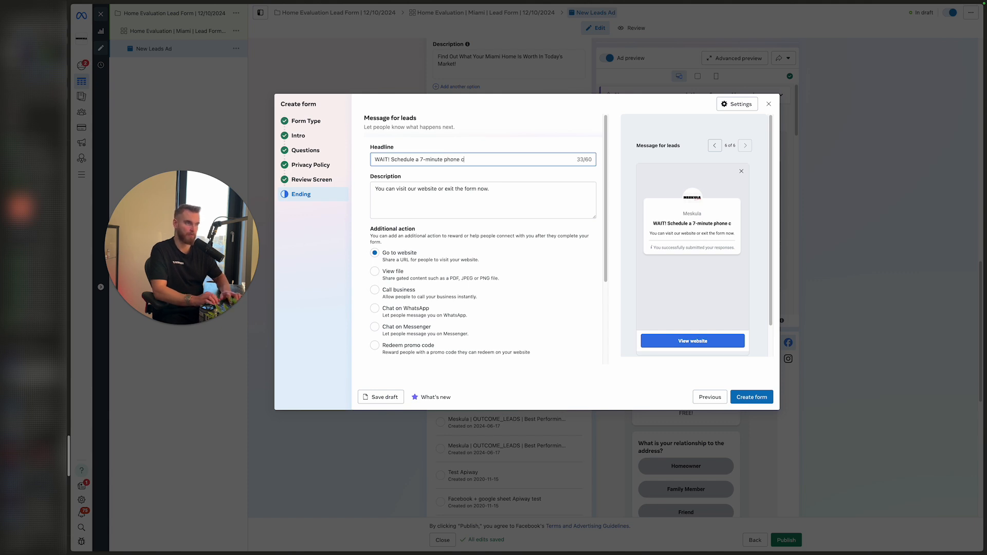
pyautogui.write('onsu')
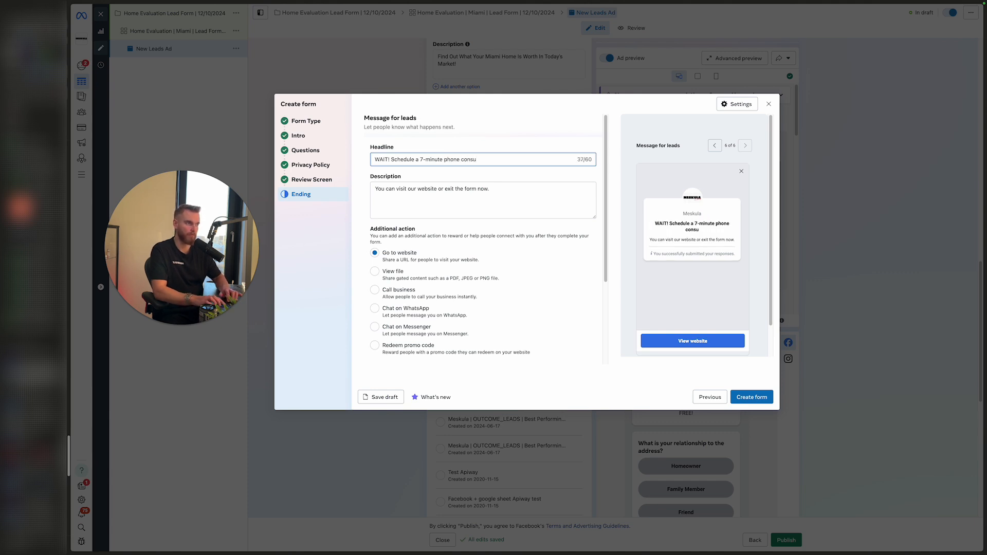
pyautogui.press('BackSpace')
pyautogui.press('BackSpace')
pyautogui.press('BackSpace')
pyautogui.press('BackSpace')
pyautogui.press('BackSpace')
pyautogui.press('BackSpace')
pyautogui.press('BackSpace')
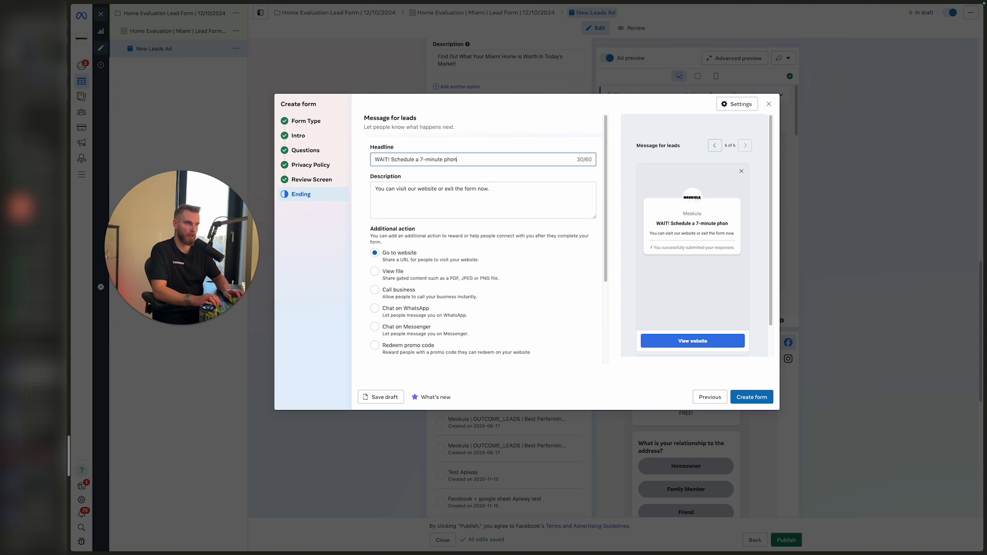
pyautogui.press('BackSpace')
pyautogui.press('BackSpace')
pyautogui.press('BackSpace')
pyautogui.press('BackSpace')
# Continue the ending headline with "consultation below to get accurate".
pyautogui.write('consult')
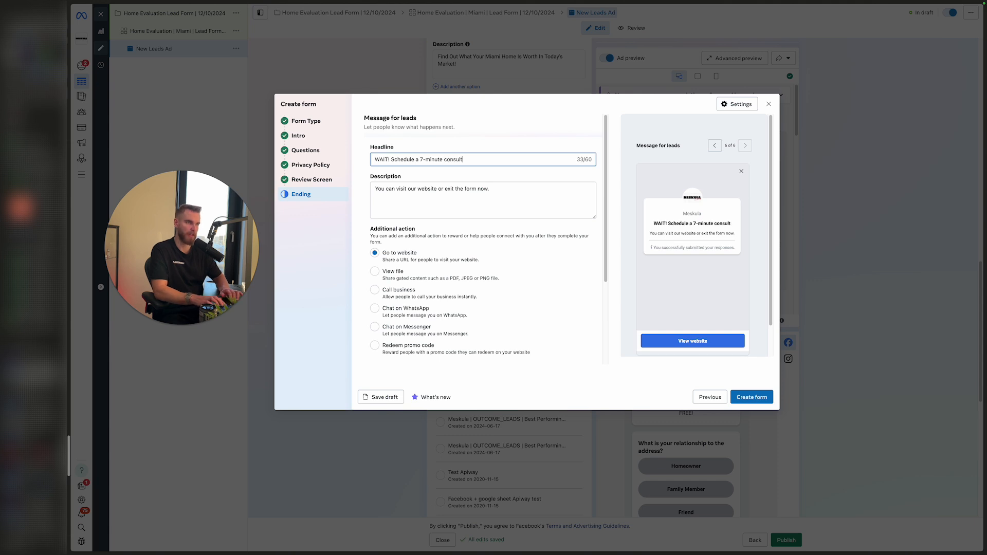
pyautogui.write('ation below ')
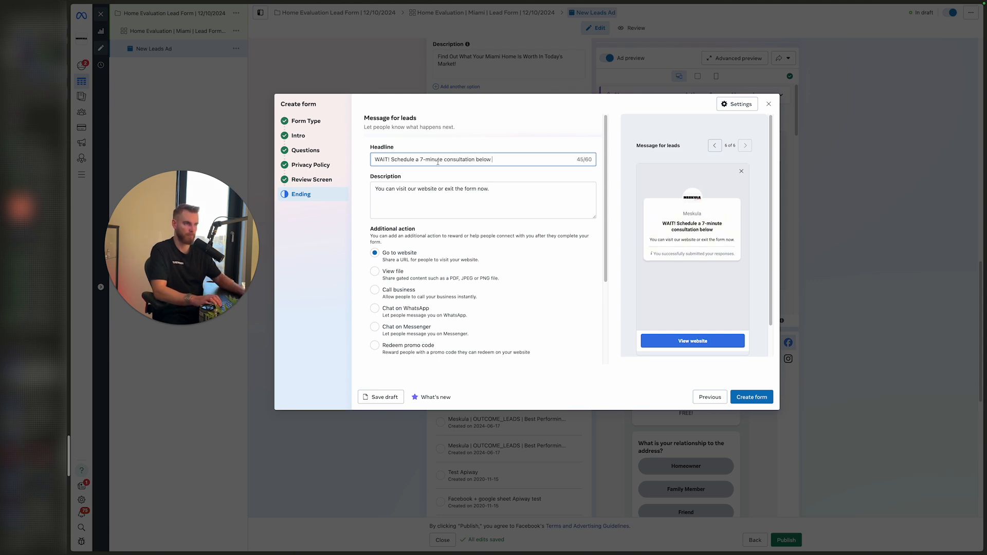
pyautogui.write('to ')
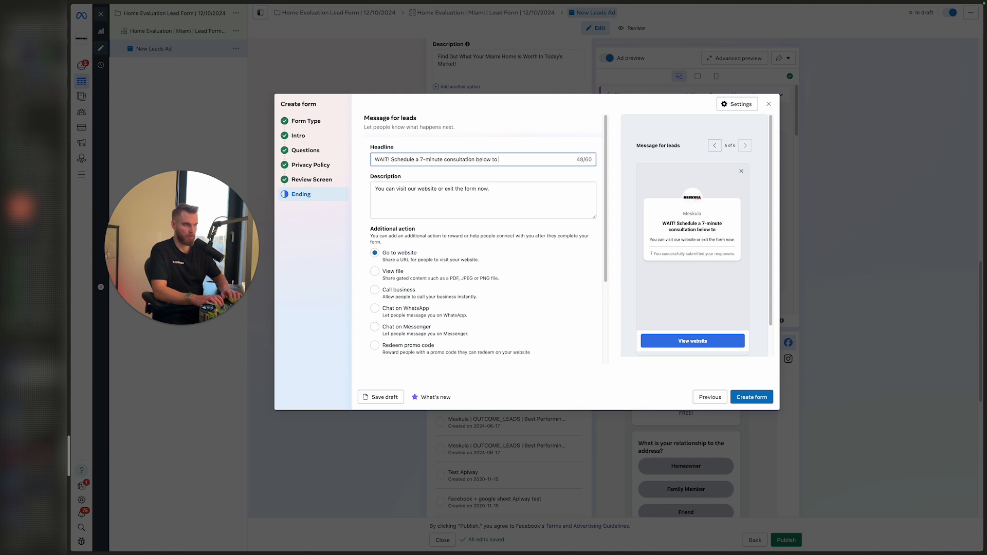
pyautogui.write('get ')
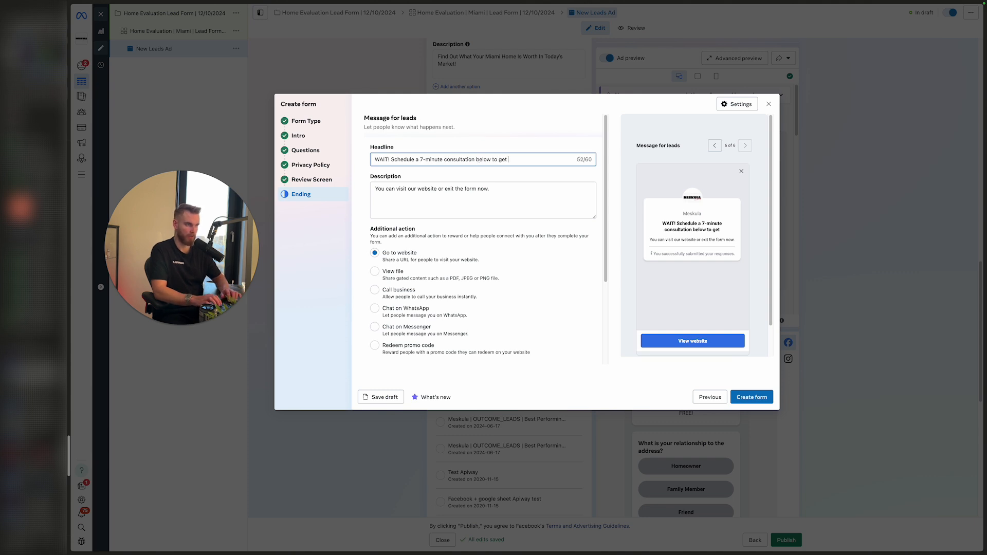
pyautogui.write('accurate')
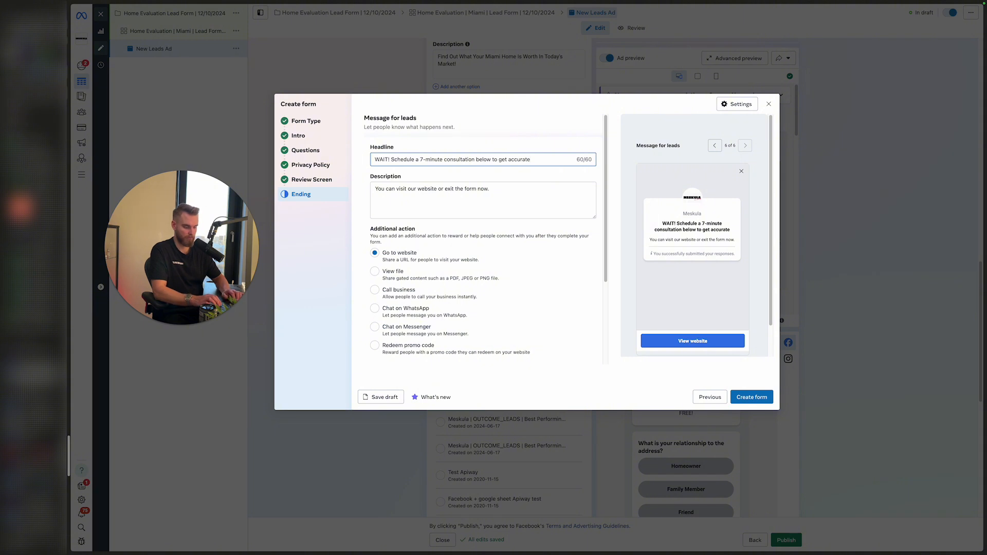
pyautogui.press('BackSpace')
pyautogui.write('e')
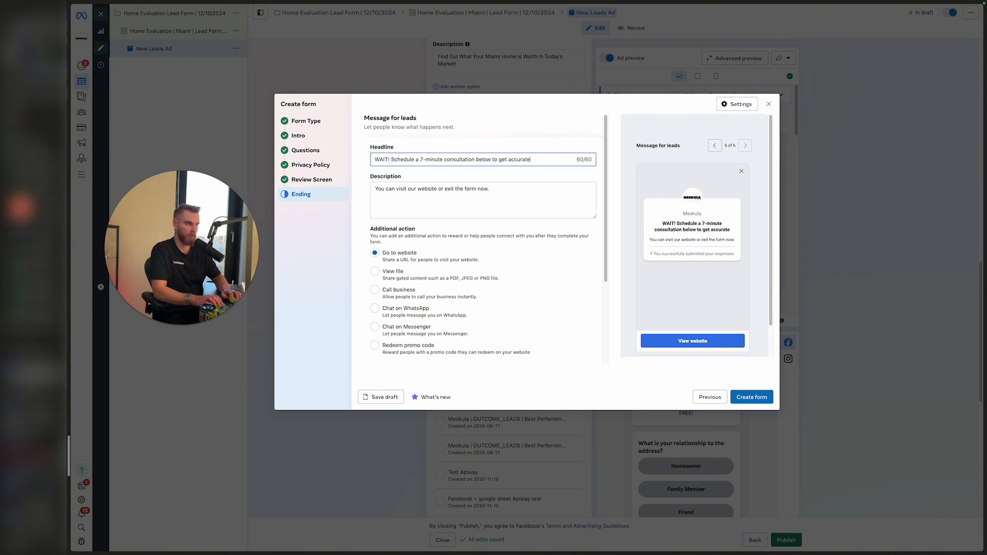
# Cut the headline text after "WAIT!" and put "Schedule a 7-minute consultation below" as a separate paragraph at the end of the description.
pyautogui.moveTo(532, 159); pyautogui.dragTo(392, 159)
pyautogui.hotkey('ctrl', 'c')
pyautogui.press('BackSpace')
pyautogui.click(497, 183)
pyautogui.press('BackSpace')
pyautogui.click(491, 193)
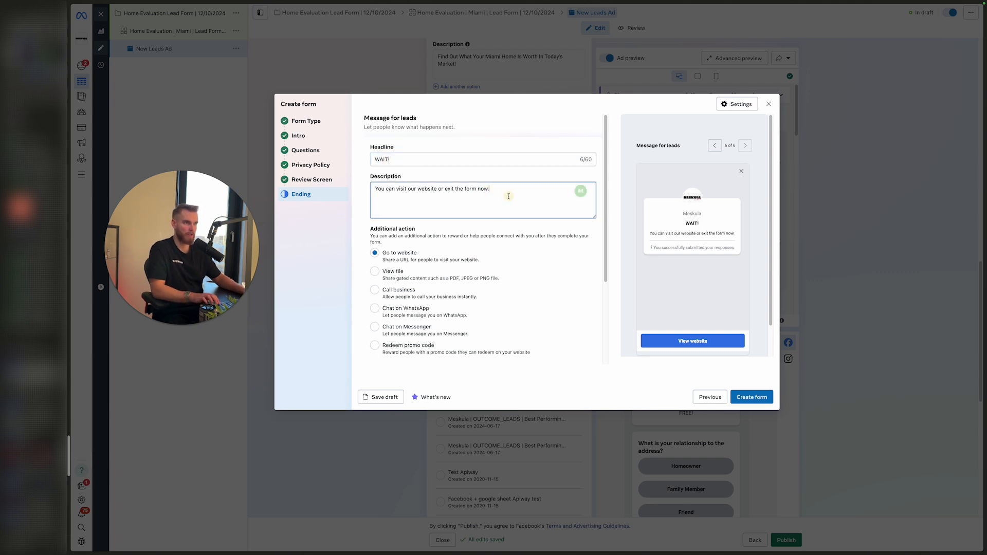
pyautogui.press('Return')
pyautogui.press('Return')
pyautogui.hotkey('ctrl', 'v')
# Extend the "WAIT!" headline with "You're not done yet.".
pyautogui.click(446, 159)
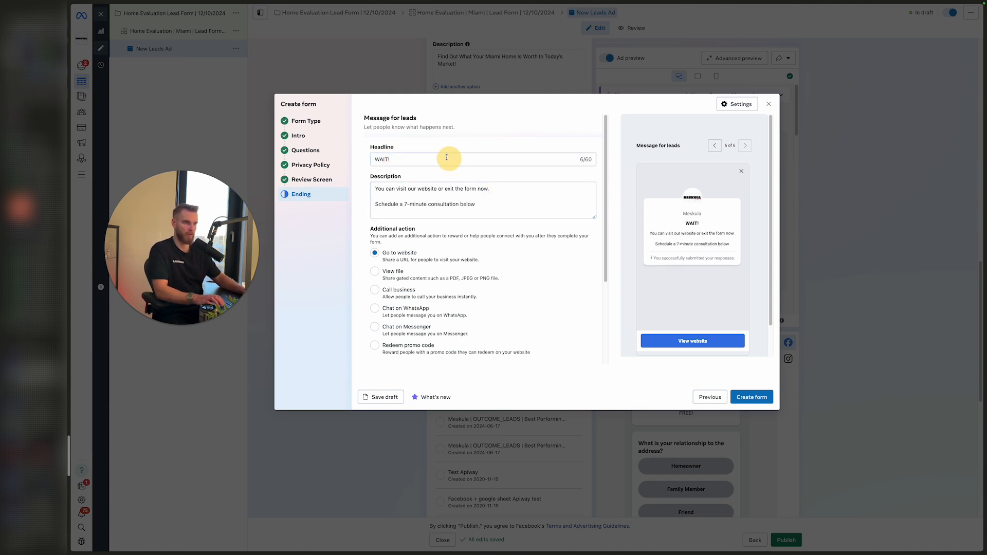
pyautogui.write("You're not ")
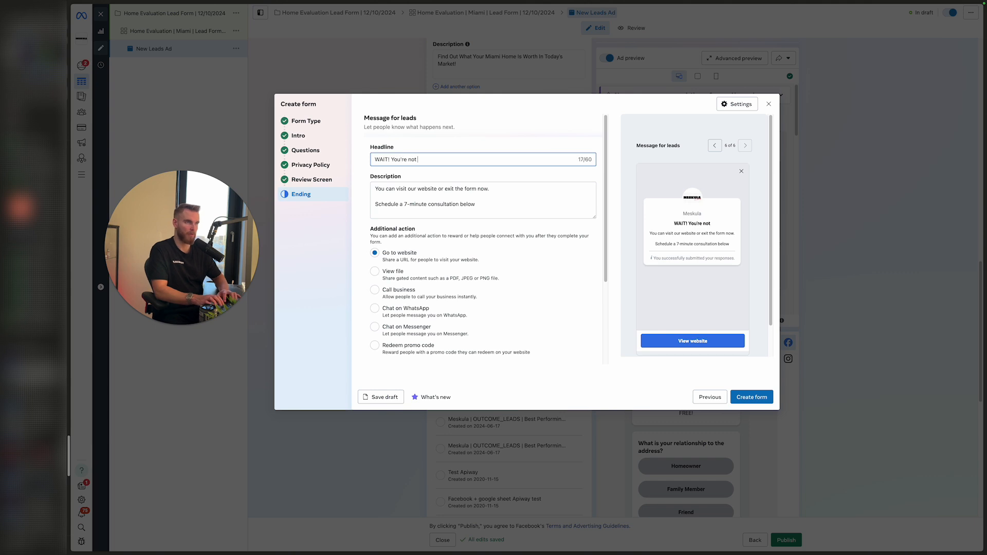
pyautogui.write('done yet.')
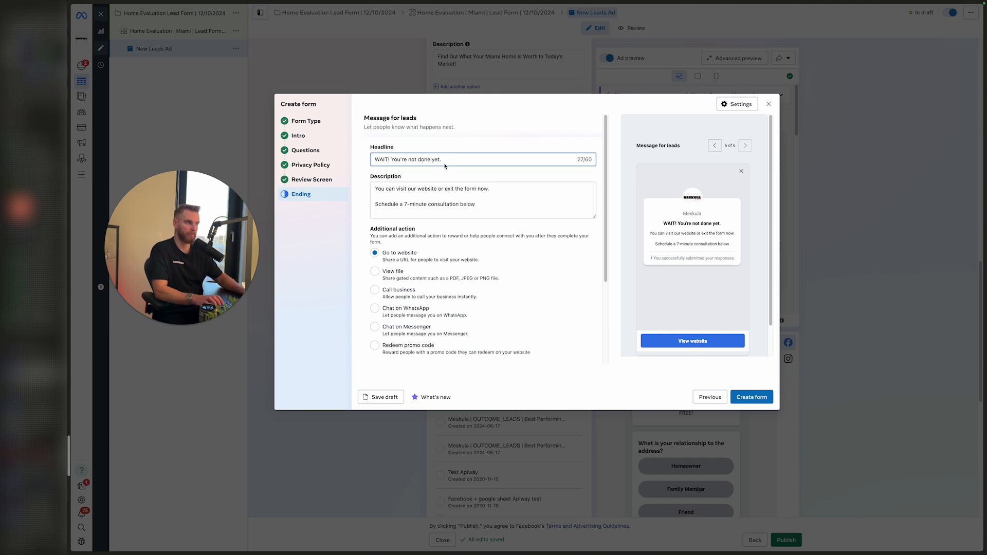
# Delete the sentence about visiting the website from the ending description and insert "phone" before "consultation".
pyautogui.tripleClick(512, 190)
pyautogui.press('BackSpace')
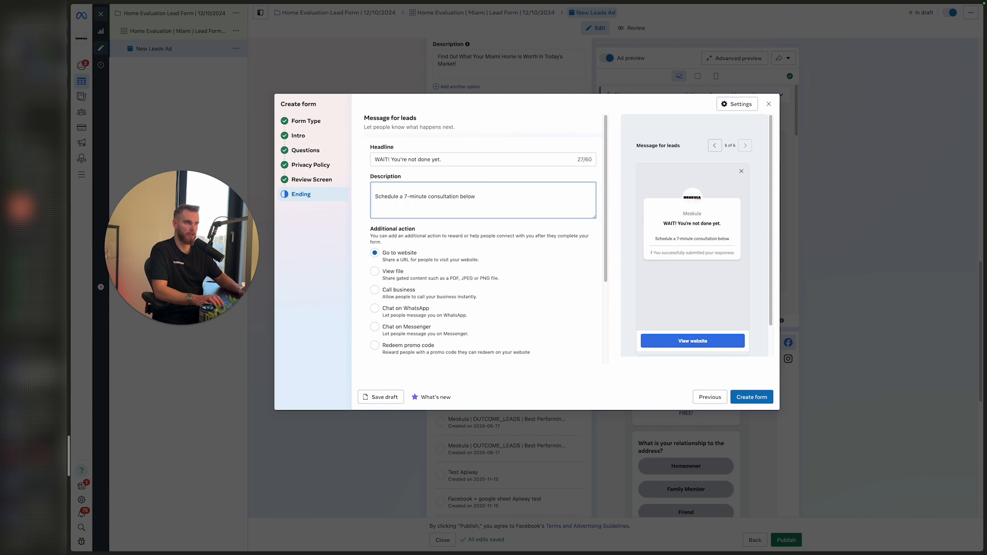
pyautogui.press('Delete')
pyautogui.click(427, 196)
pyautogui.write('phone')
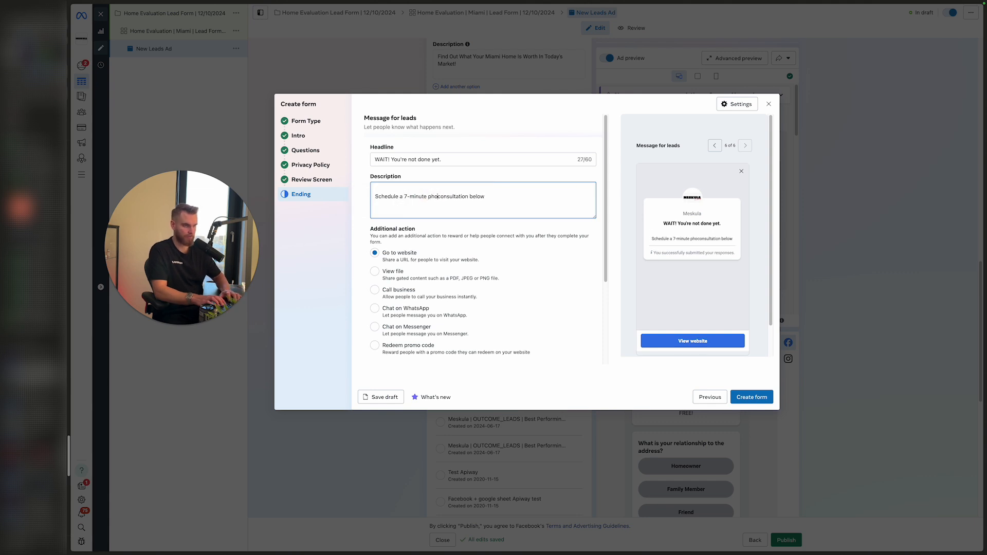
# Complete the ending description by adding "to get more accurate home value report." after "below".
pyautogui.click(501, 194)
pyautogui.write('to g')
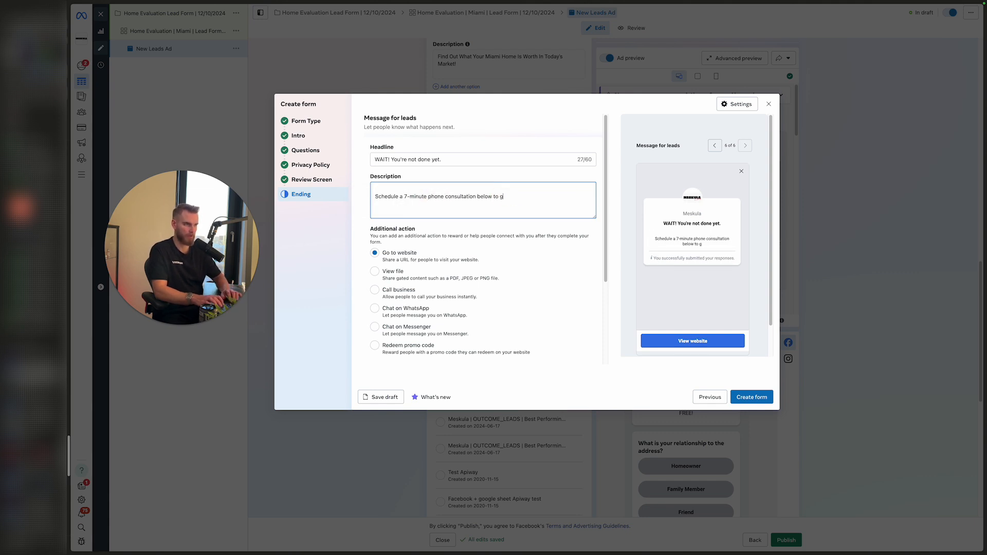
pyautogui.write('et more accurate ')
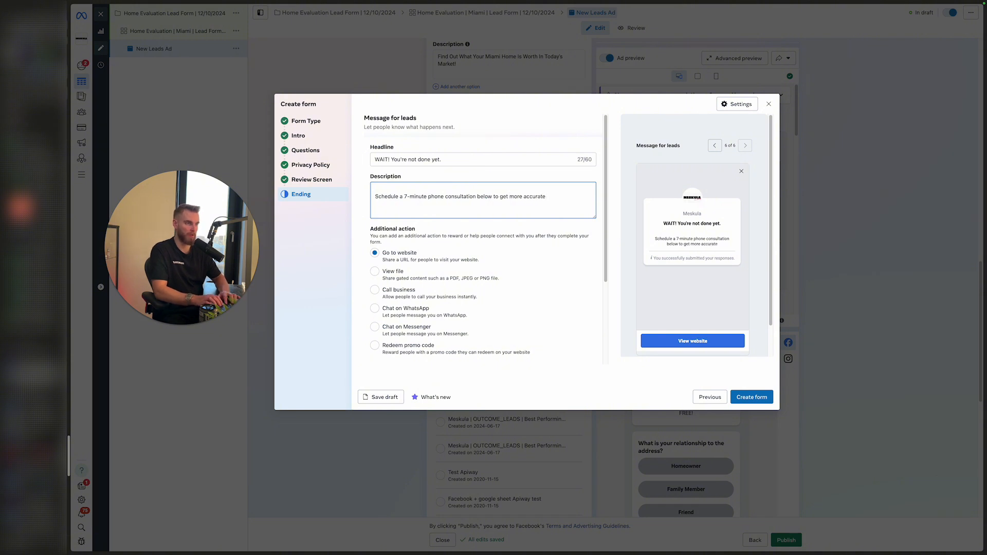
pyautogui.write('home value repot')
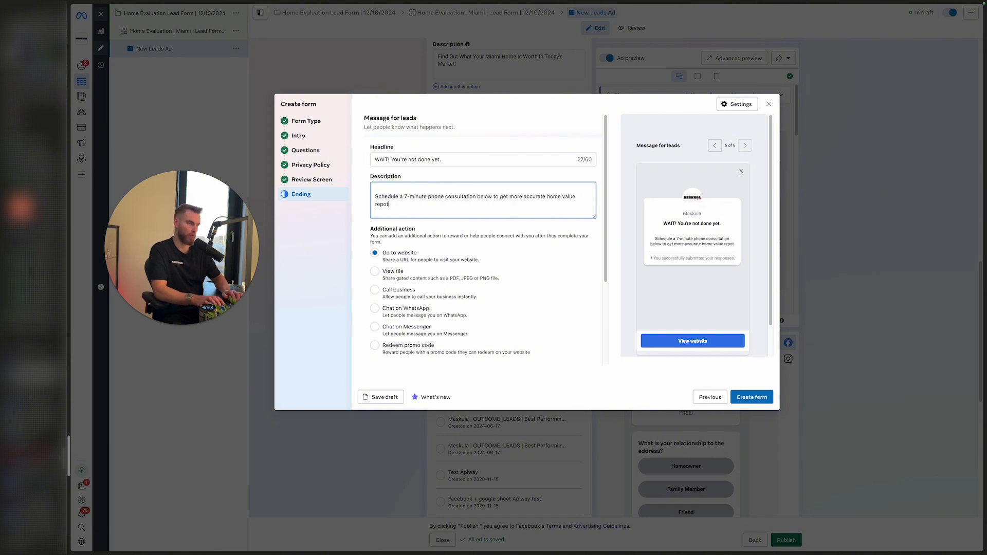
pyautogui.press('BackSpace')
pyautogui.press('BackSpace')
pyautogui.write('rt.')
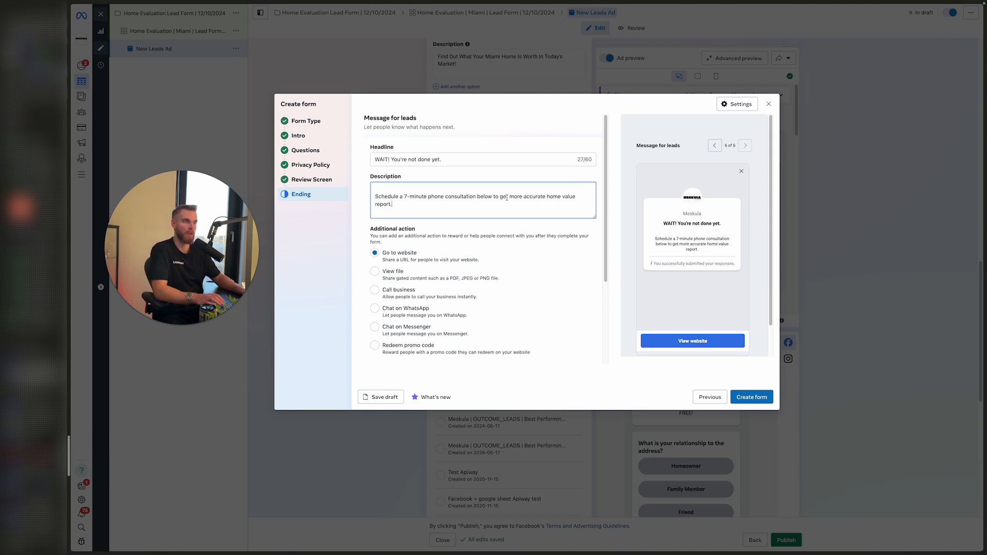
# Replace the website link of the ending's additional action with bookinglink.com.
pyautogui.scroll(-1, 504, 198)
pyautogui.click(455, 158)
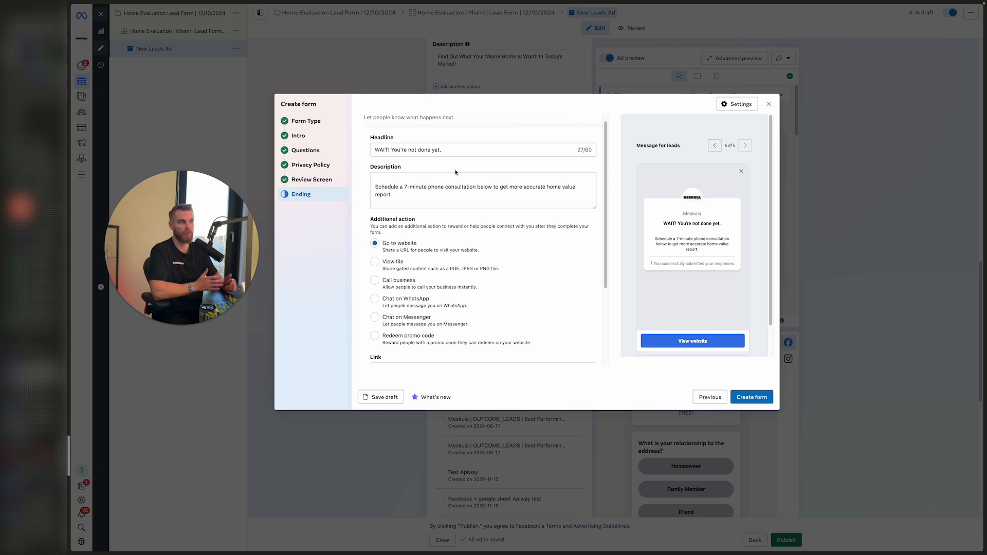
pyautogui.scroll(-3, 456, 172)
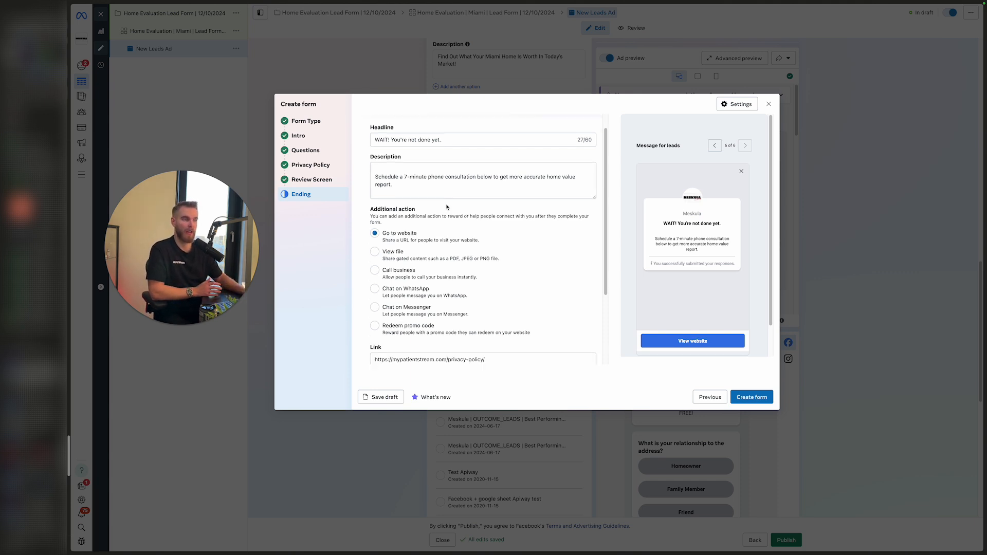
pyautogui.moveTo(493, 260); pyautogui.dragTo(355, 259)
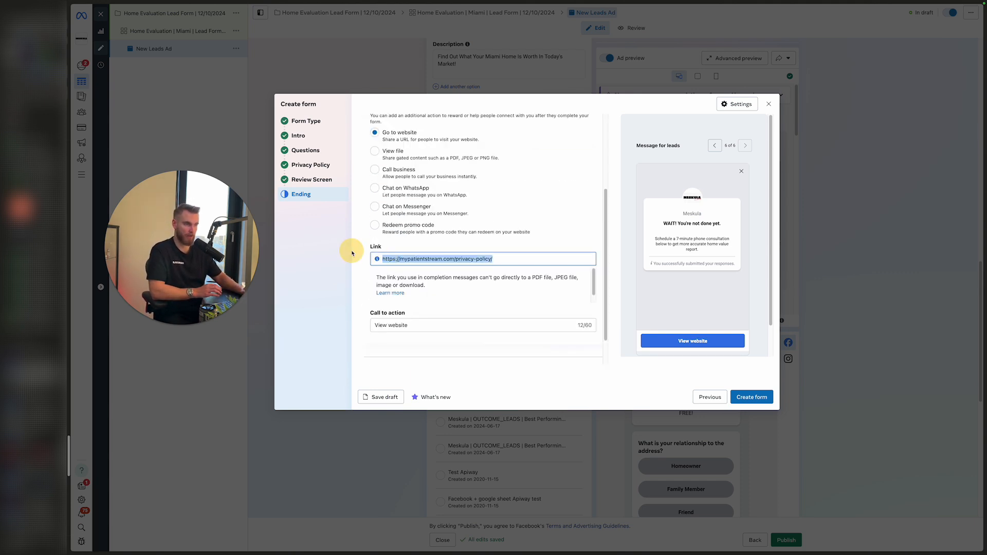
pyautogui.press('BackSpace')
pyautogui.write('bookinglink.com')
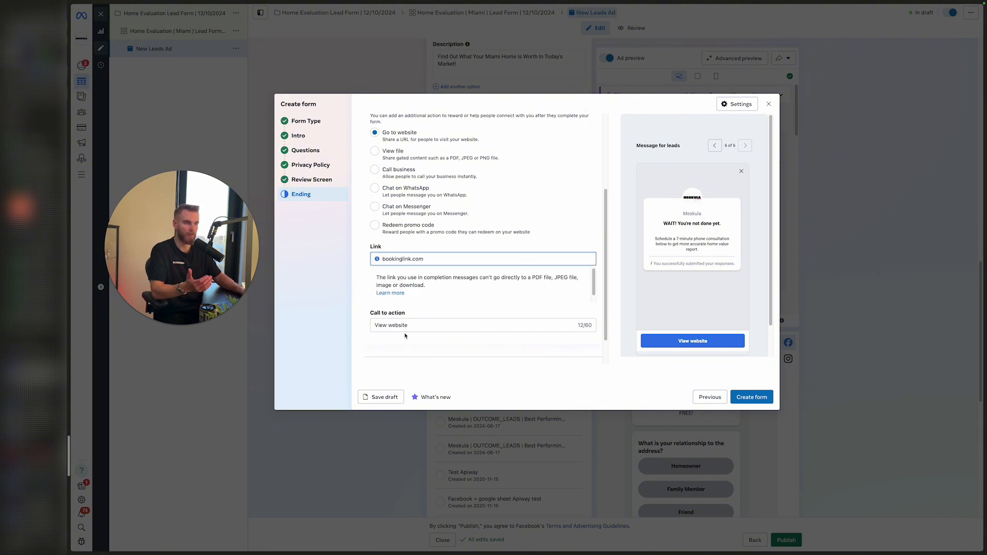
# Change the ending's call to action text to "Schedule The Consultation".
pyautogui.click(405, 336)
pyautogui.moveTo(409, 288); pyautogui.dragTo(360, 286)
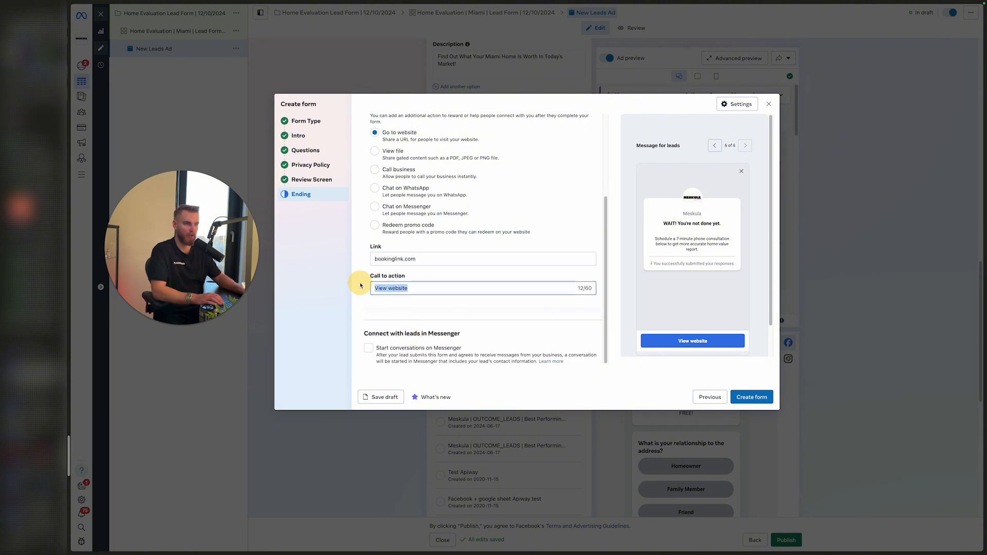
pyautogui.write('Schedule Yh')
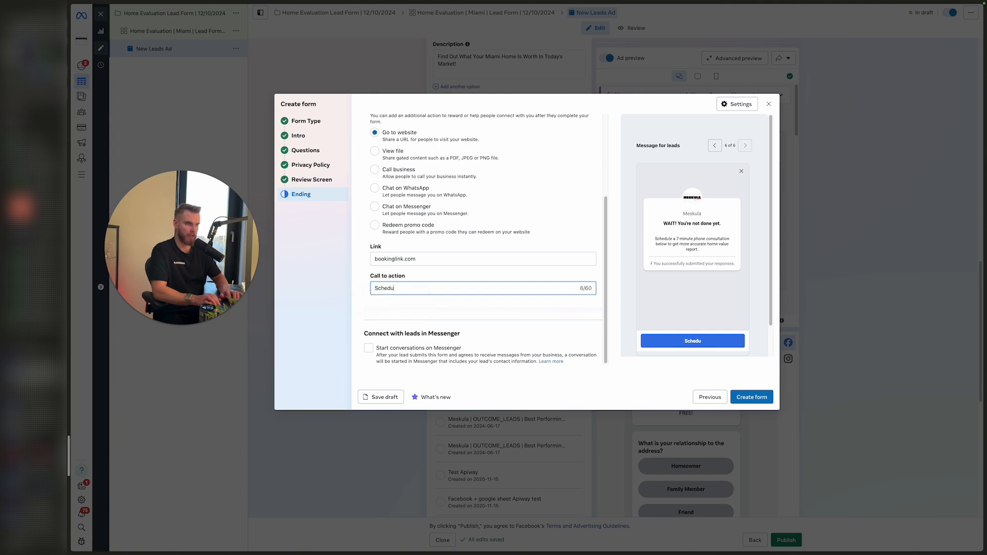
pyautogui.press('BackSpace')
pyautogui.press('BackSpace')
pyautogui.write('The ')
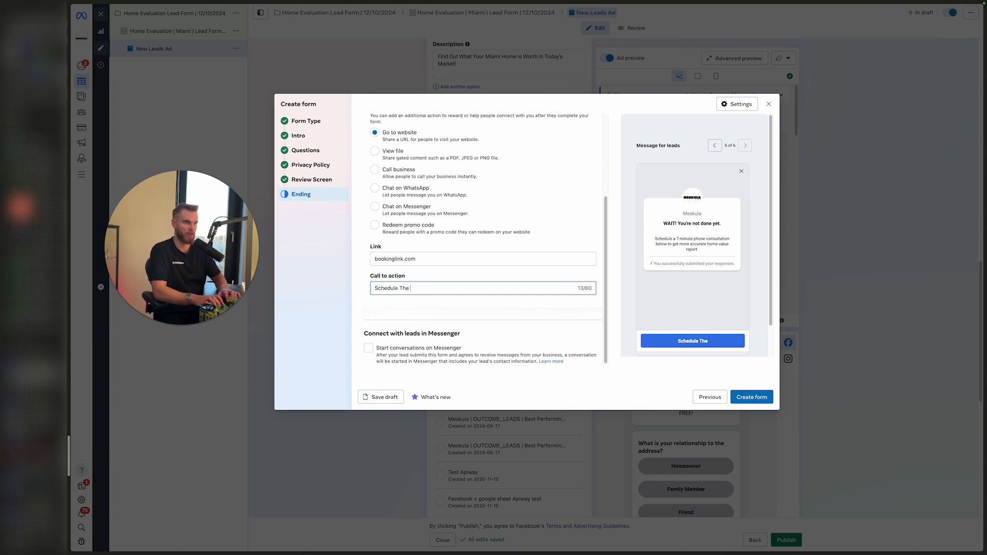
pyautogui.write('Consultation')
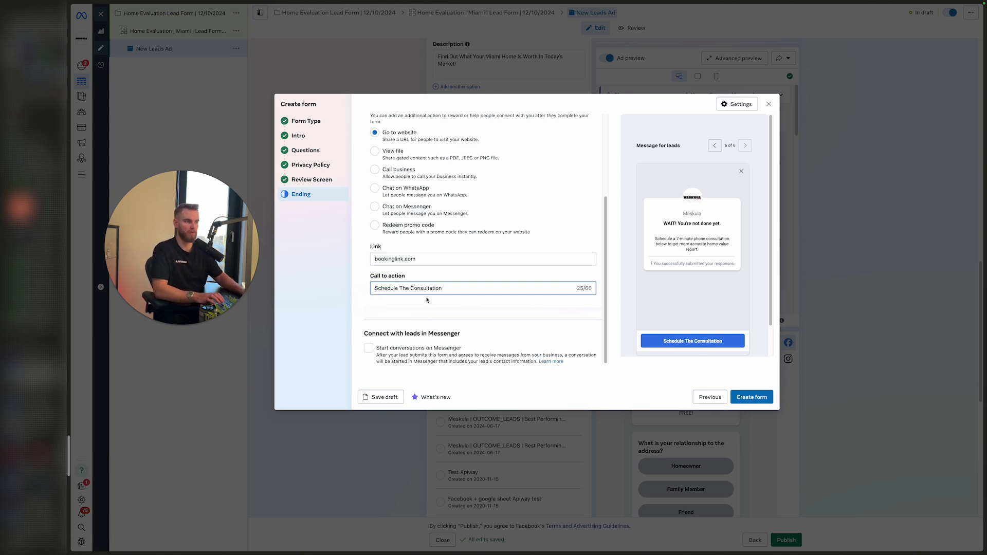
# Create the instant form with the finished ending message and add it to the ad.
pyautogui.click(432, 311)
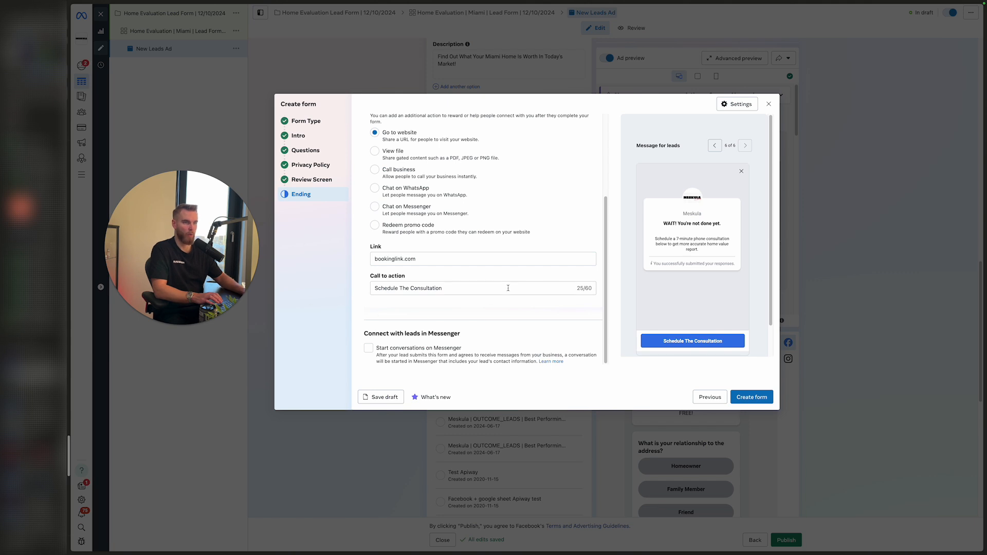
pyautogui.scroll(3, 457, 326)
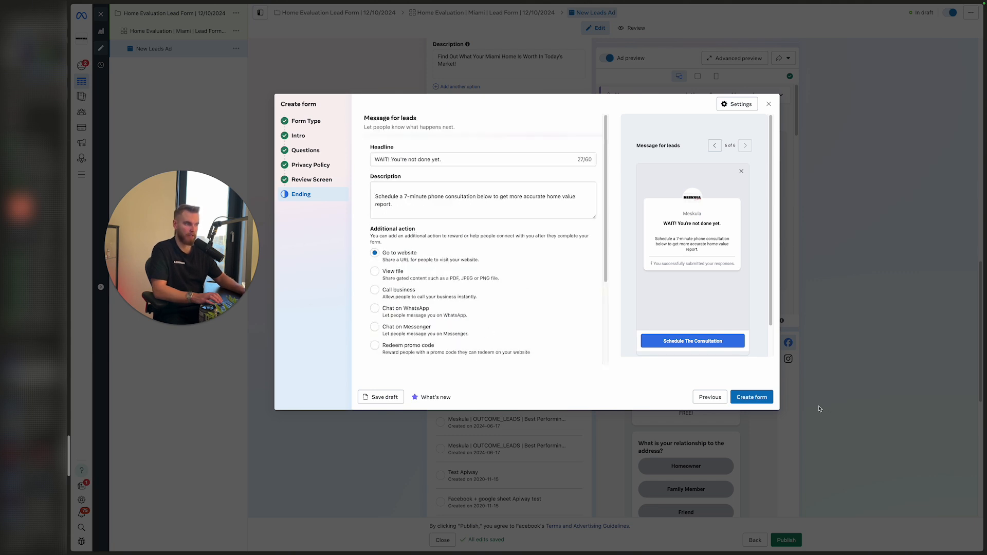
pyautogui.click(748, 399)
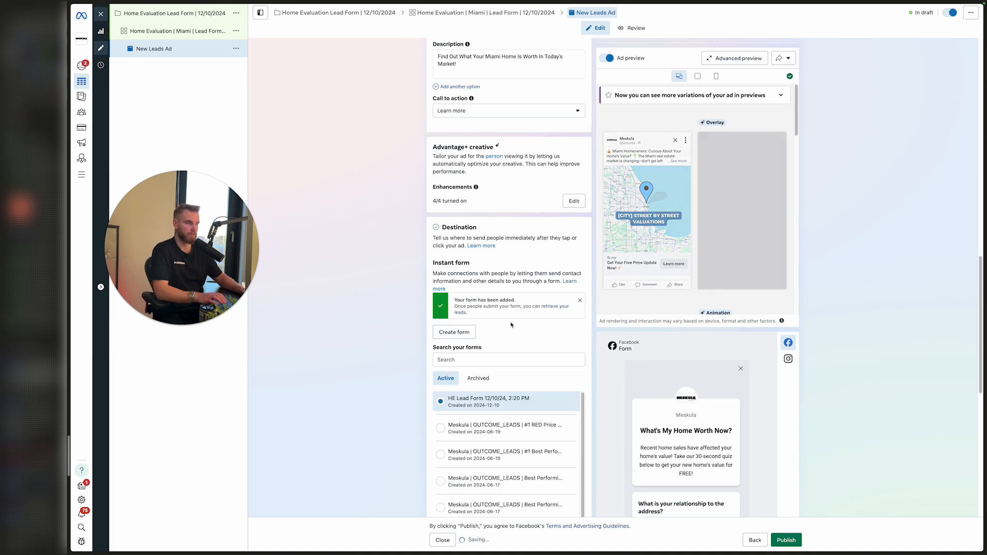
# Make sure the new HE Lead Form 12/10/24, 2:20 PM is selected as the ad's instant form.
pyautogui.scroll(-5, 572, 350)
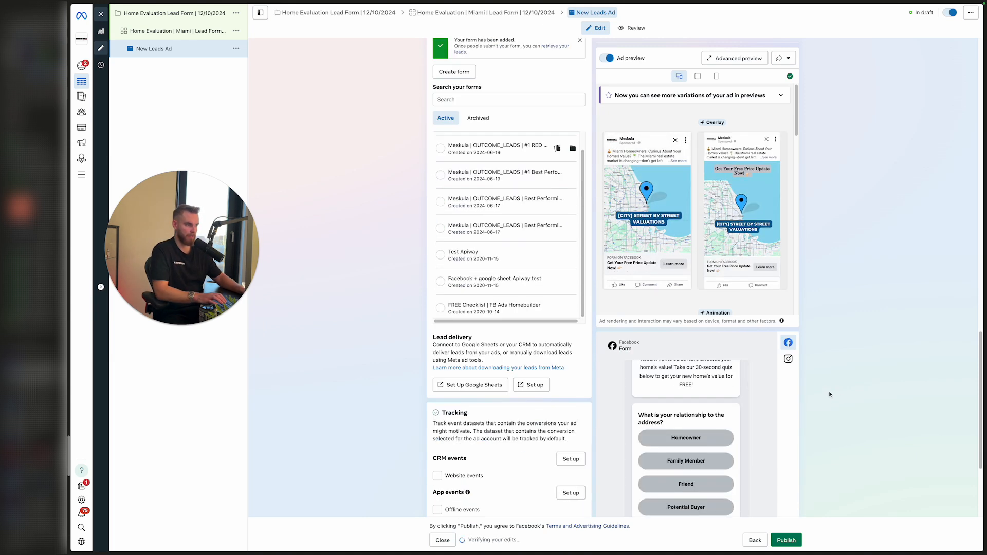
pyautogui.scroll(10, 459, 339)
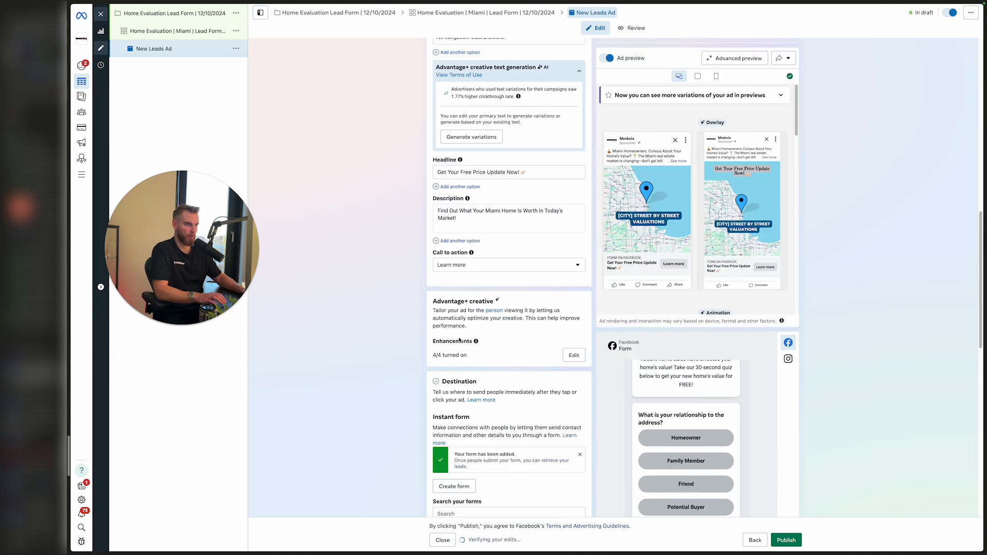
pyautogui.scroll(3, 459, 340)
pyautogui.scroll(-5, 357, 359)
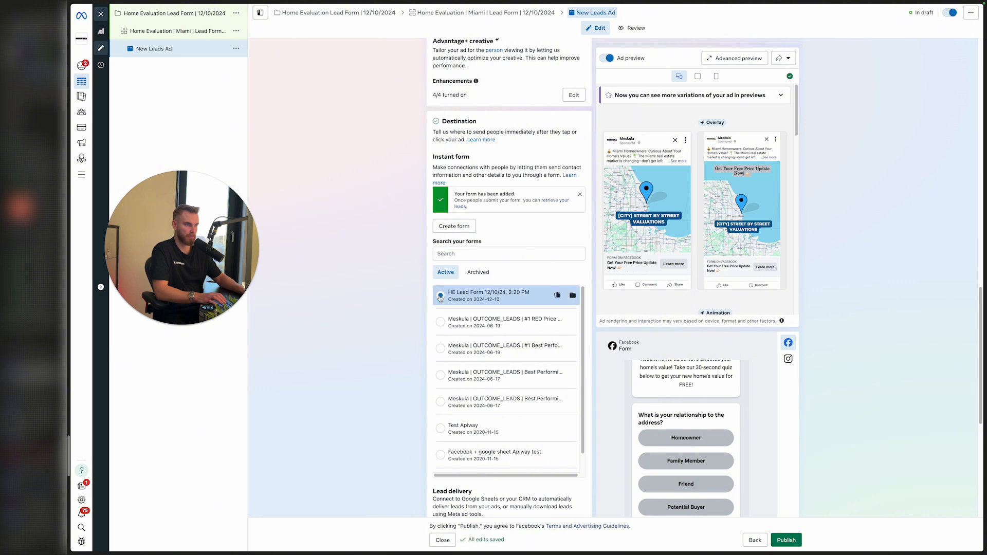
pyautogui.click(440, 296)
# Review every page of the selected form's preview, from the custom questions through contact information and privacy review to the message for leads.
pyautogui.scroll(-4, 514, 349)
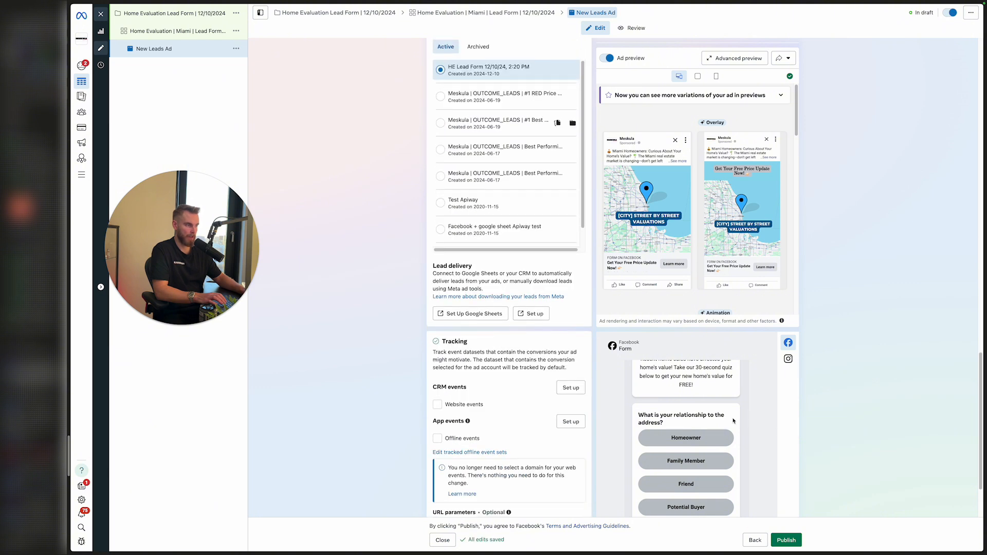
pyautogui.scroll(-1, 739, 414)
pyautogui.scroll(-2, 739, 412)
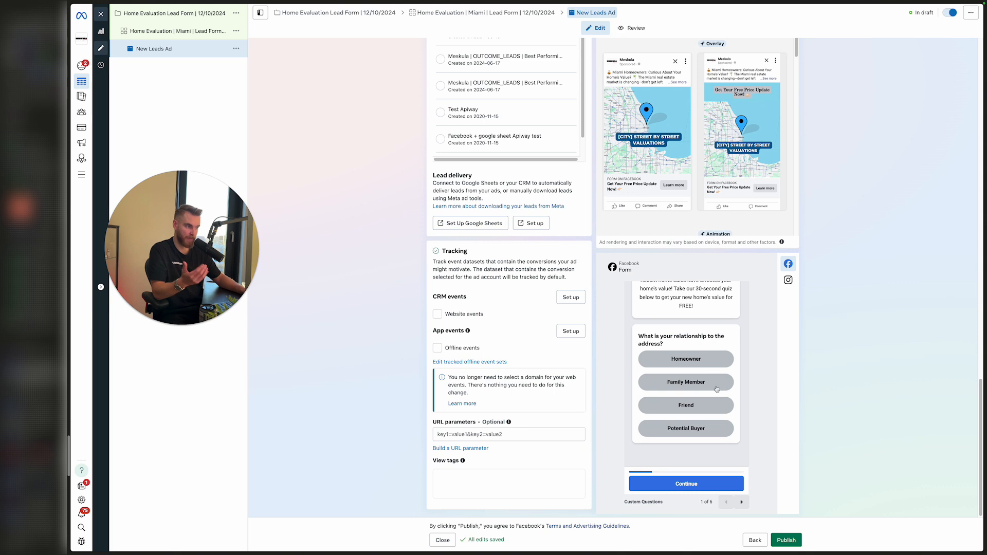
pyautogui.scroll(2, 701, 370)
pyautogui.scroll(-2, 702, 393)
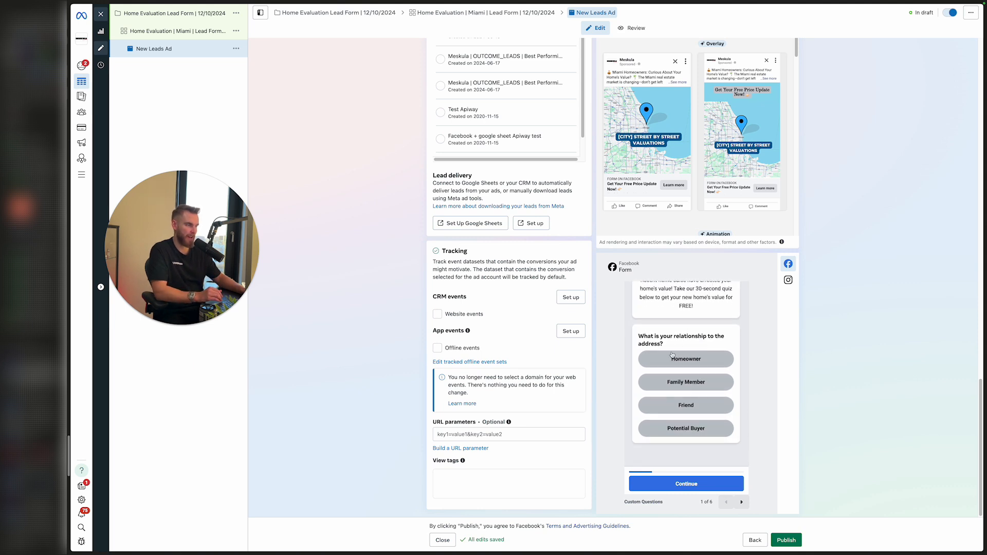
pyautogui.click(741, 501)
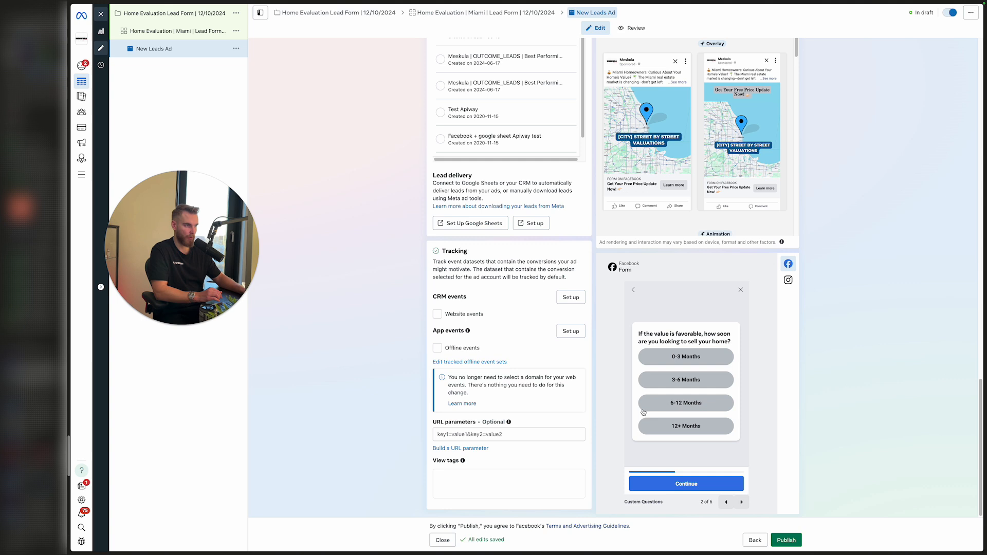
pyautogui.click(744, 506)
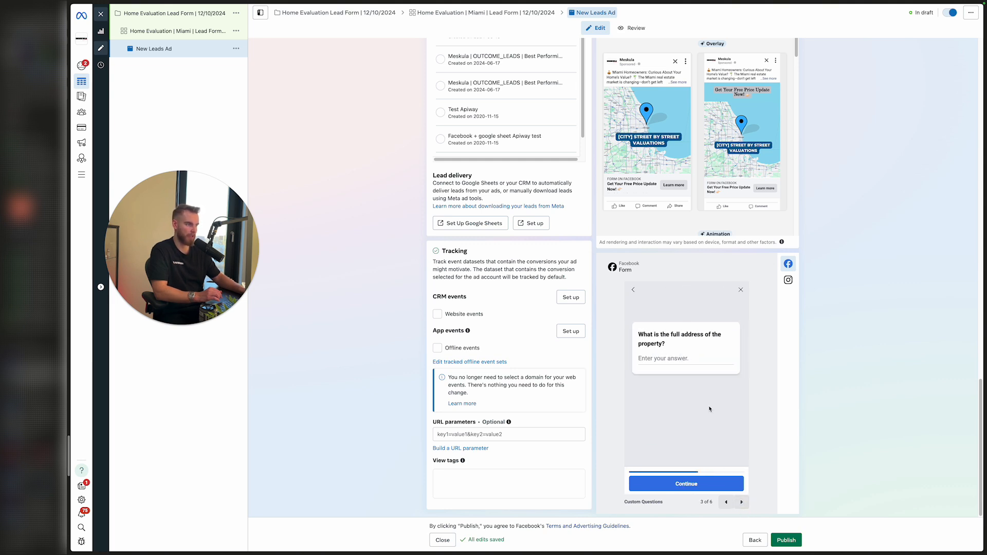
pyautogui.click(743, 503)
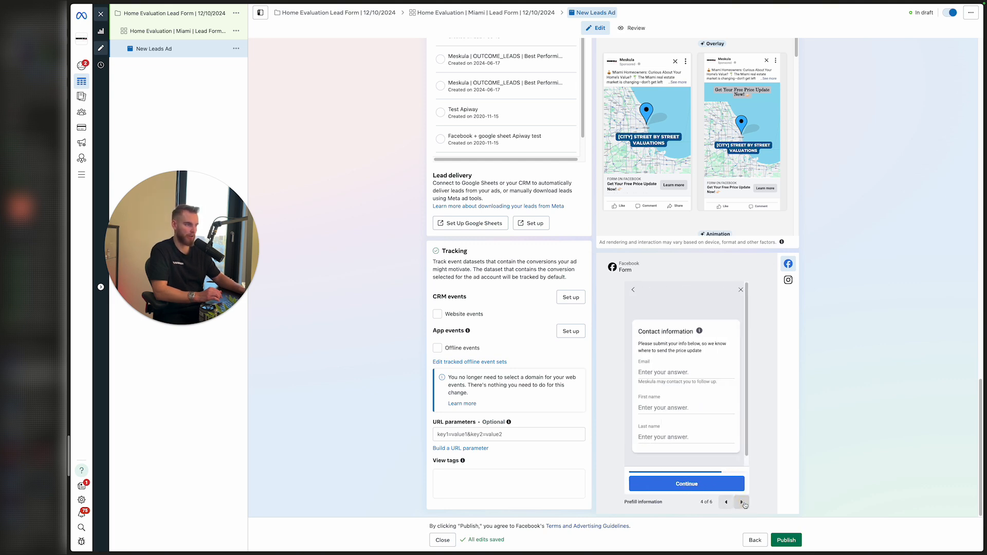
pyautogui.click(743, 502)
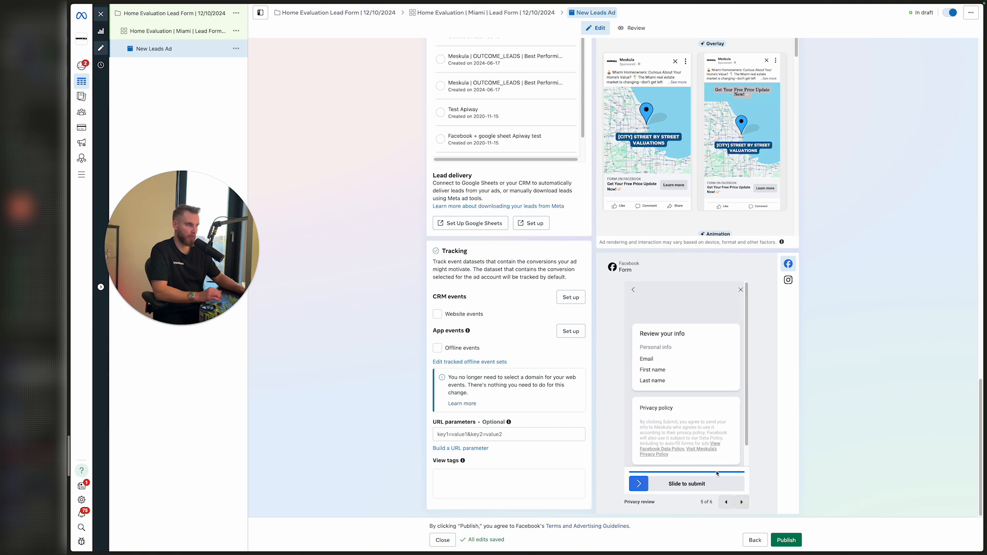
pyautogui.click(741, 503)
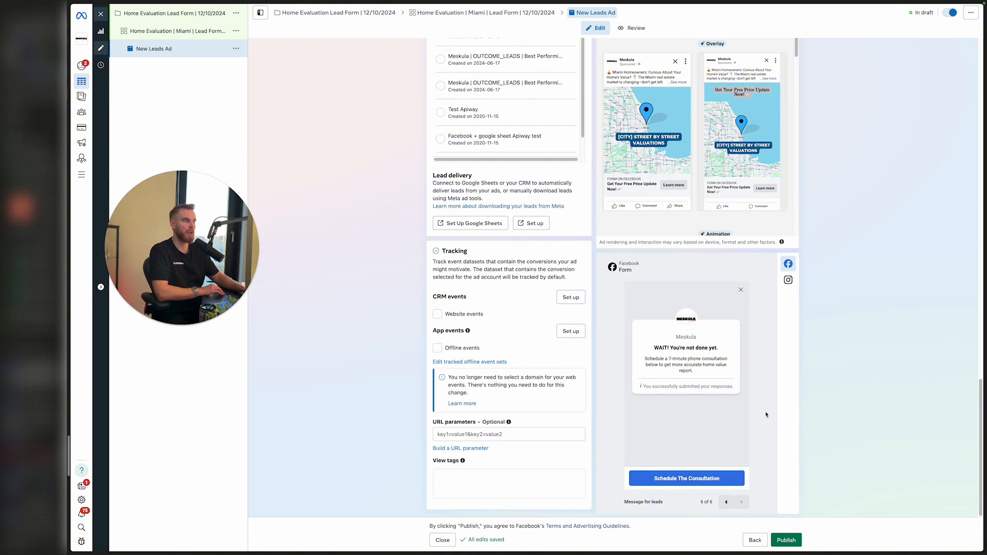
pyautogui.scroll(10, 555, 383)
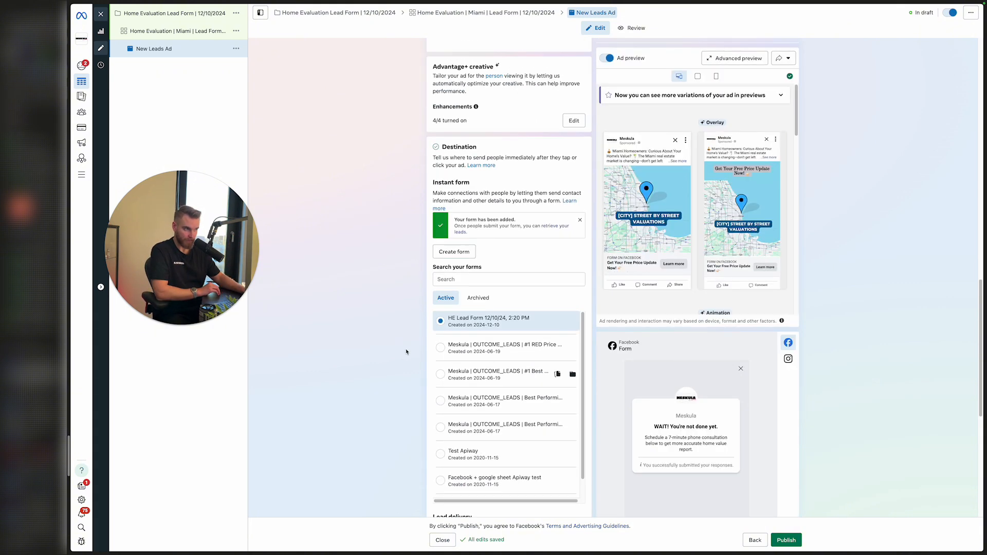
pyautogui.scroll(3, 406, 353)
pyautogui.scroll(-10, 407, 355)
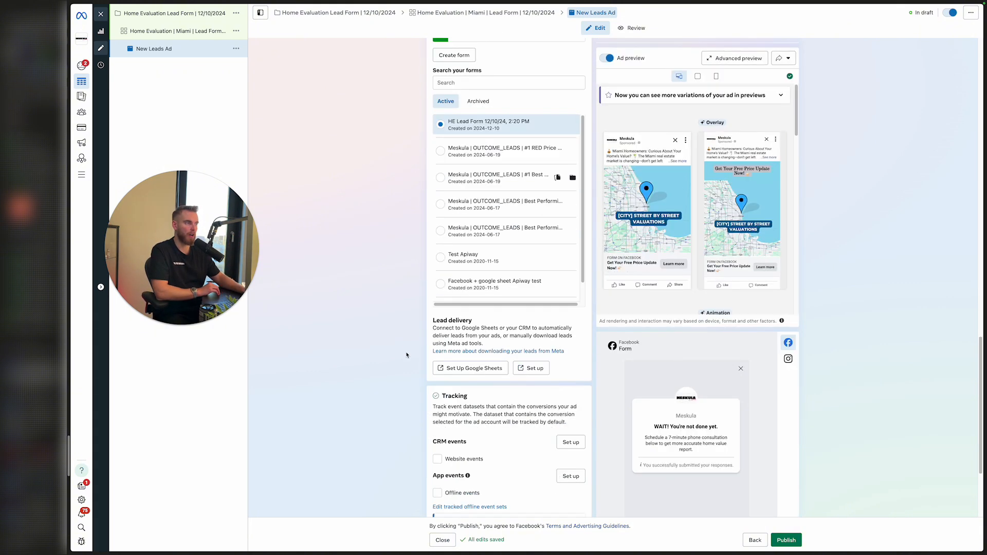